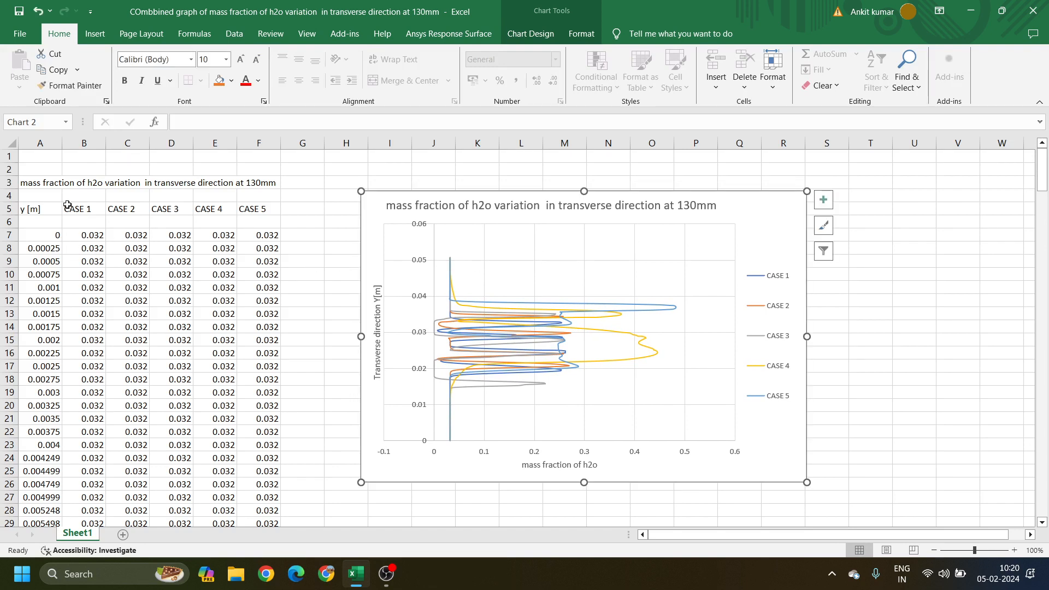
drag(34, 184, 279, 183)
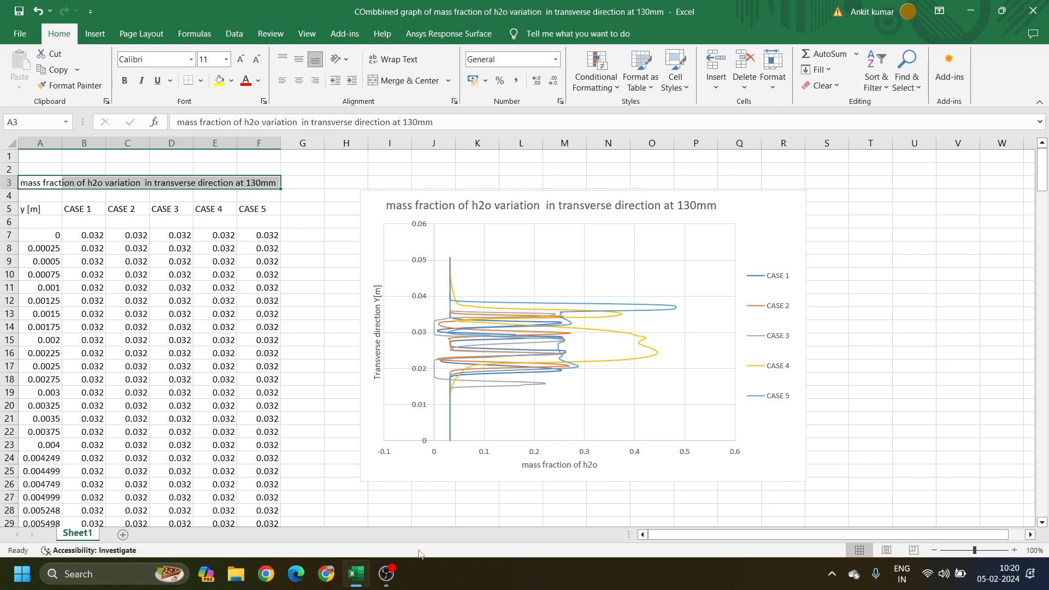
click(383, 574)
click(381, 574)
key(super+Right)
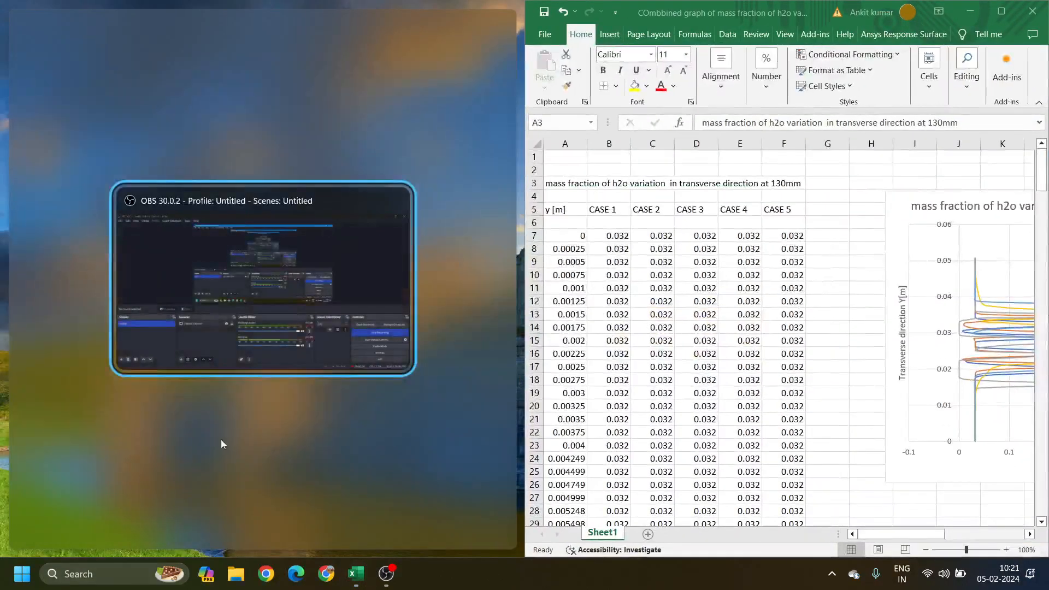
click(292, 319)
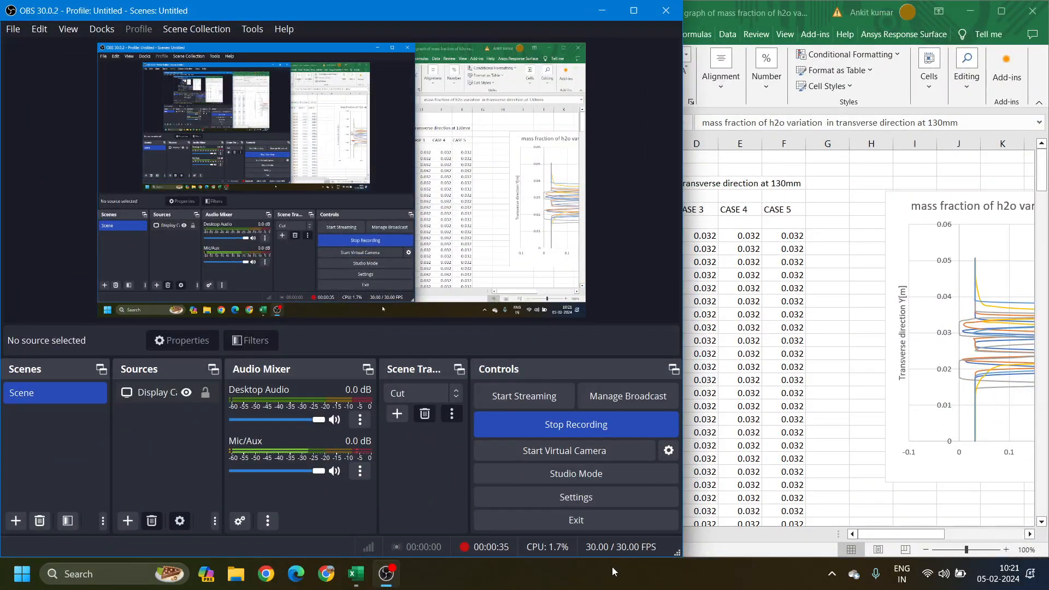
click(858, 346)
key(super+Left)
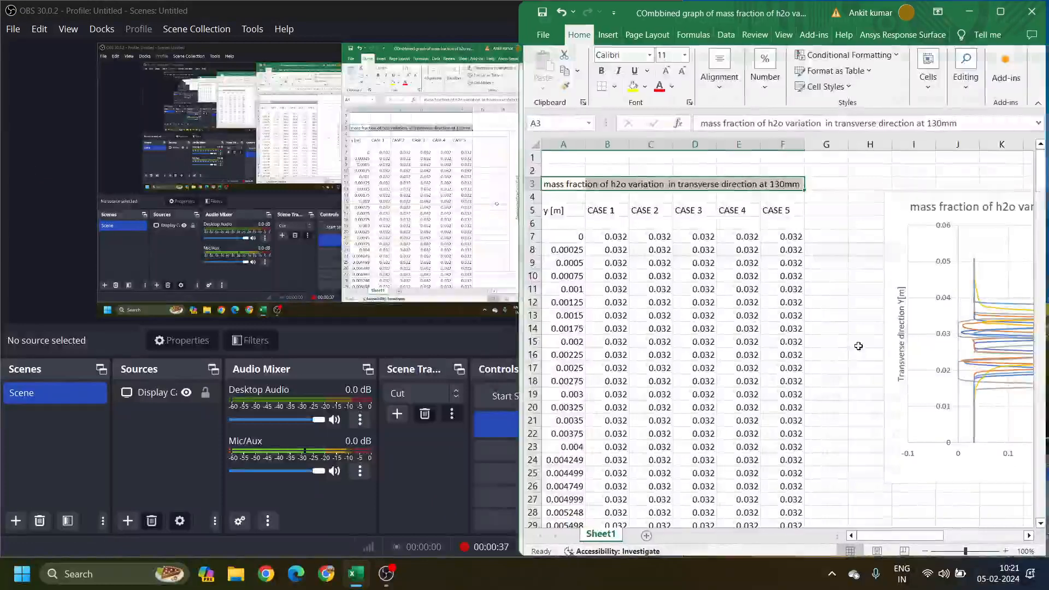
click(831, 108)
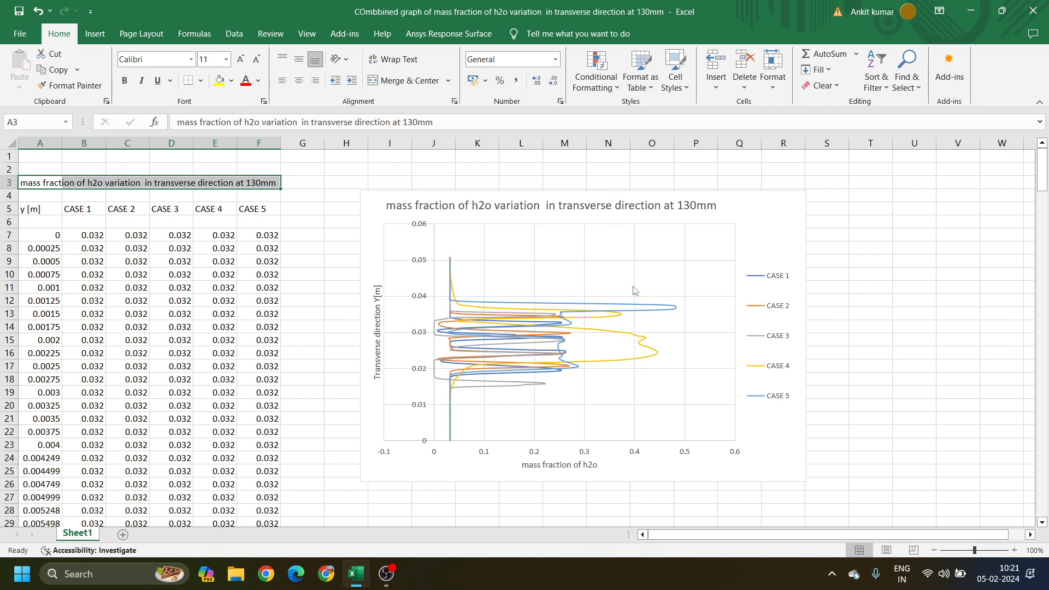
Step: Move the mass fraction chart slightly closer to the data table
drag(733, 212, 705, 209)
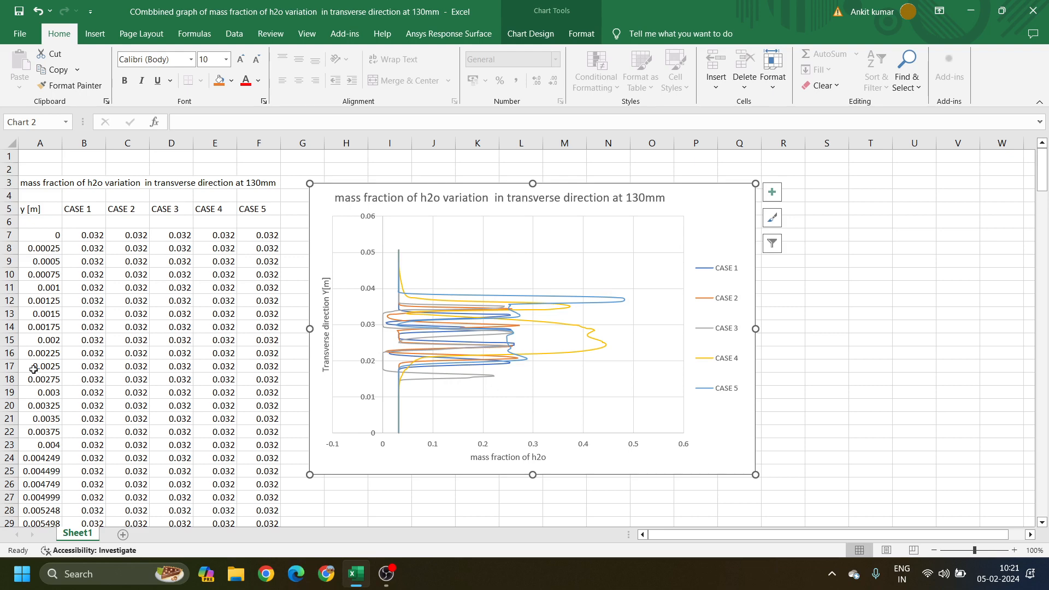
Step: Open a new blank Excel workbook
click(124, 570)
text(excel)
key(Escape)
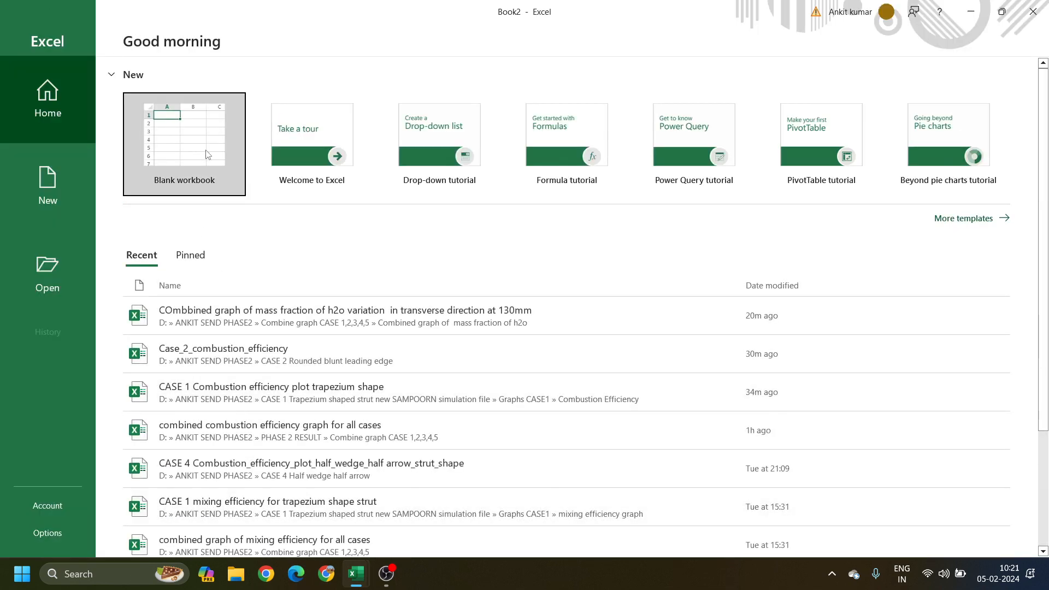
click(205, 146)
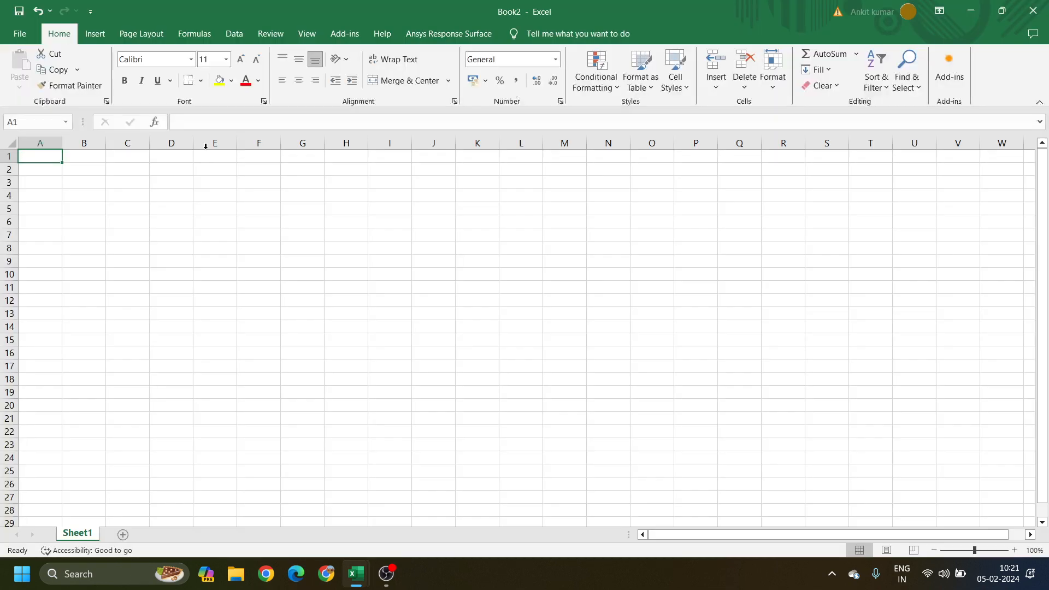
Step: Copy the y [m] column, A5:A218, from the combined graph workbook into the new workbook starting at cell A3
click(49, 186)
mouse_move(349, 572)
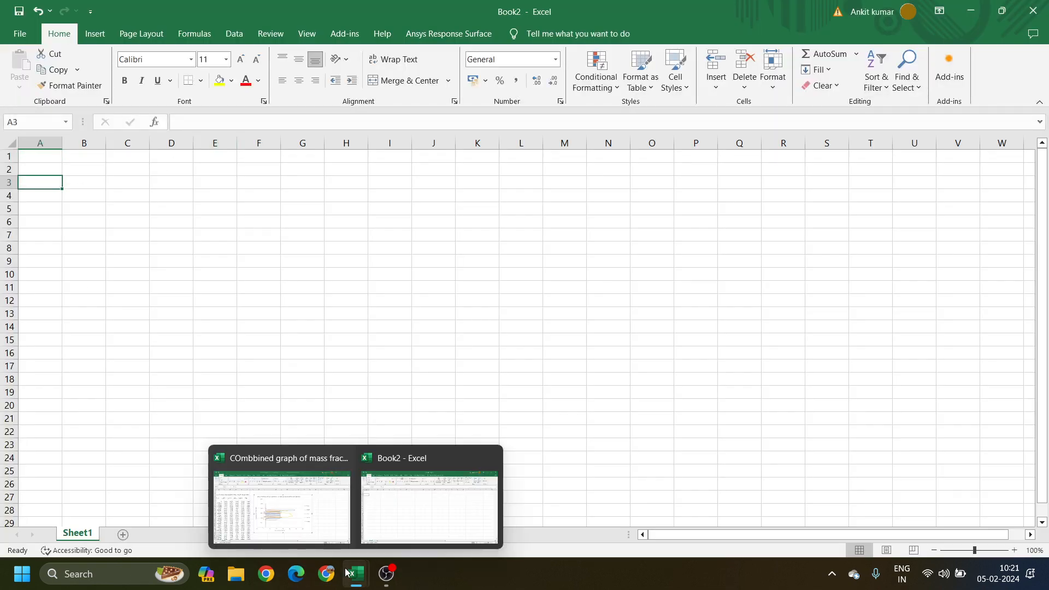
click(282, 494)
click(47, 214)
drag(47, 214, 47, 274)
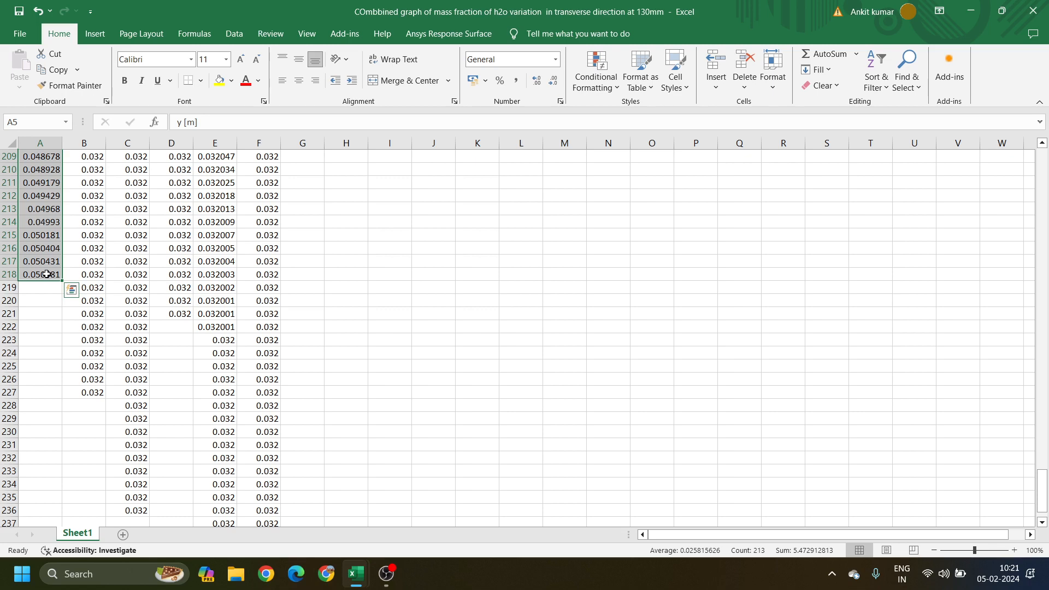
key(ctrl+c)
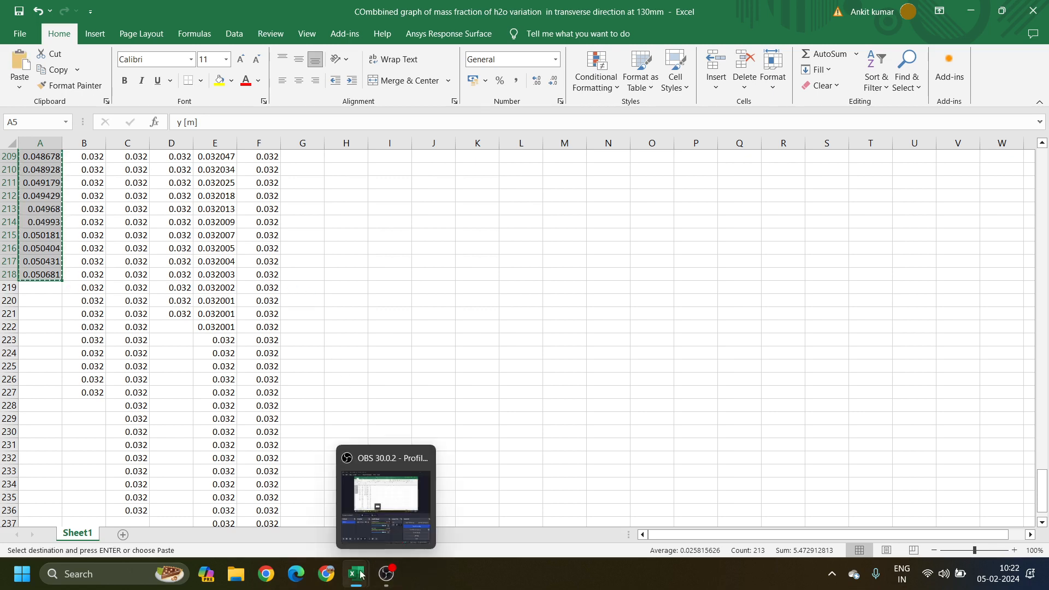
mouse_move(360, 574)
click(426, 503)
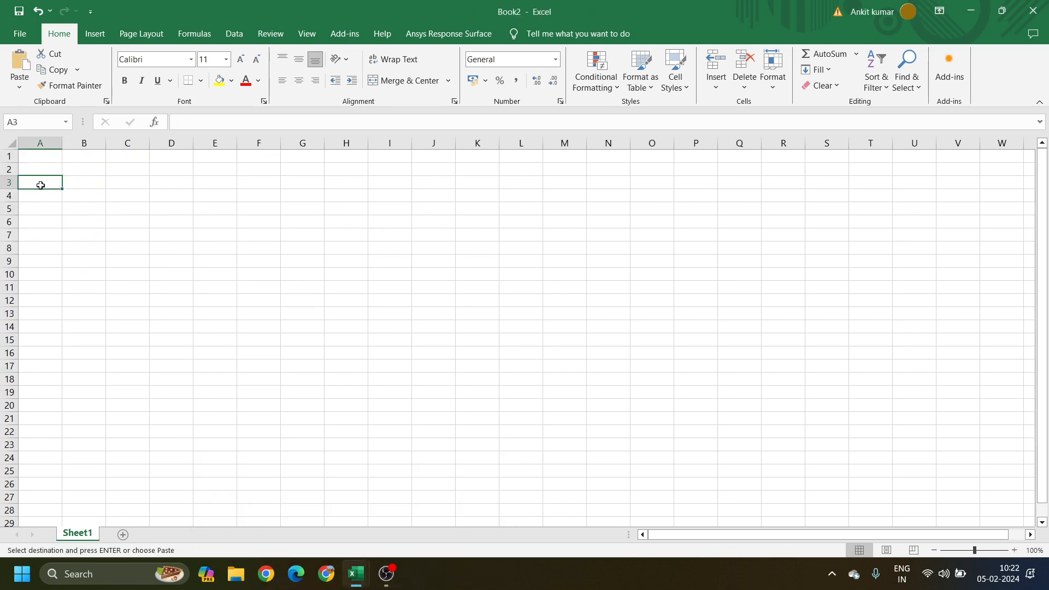
key(ctrl+v)
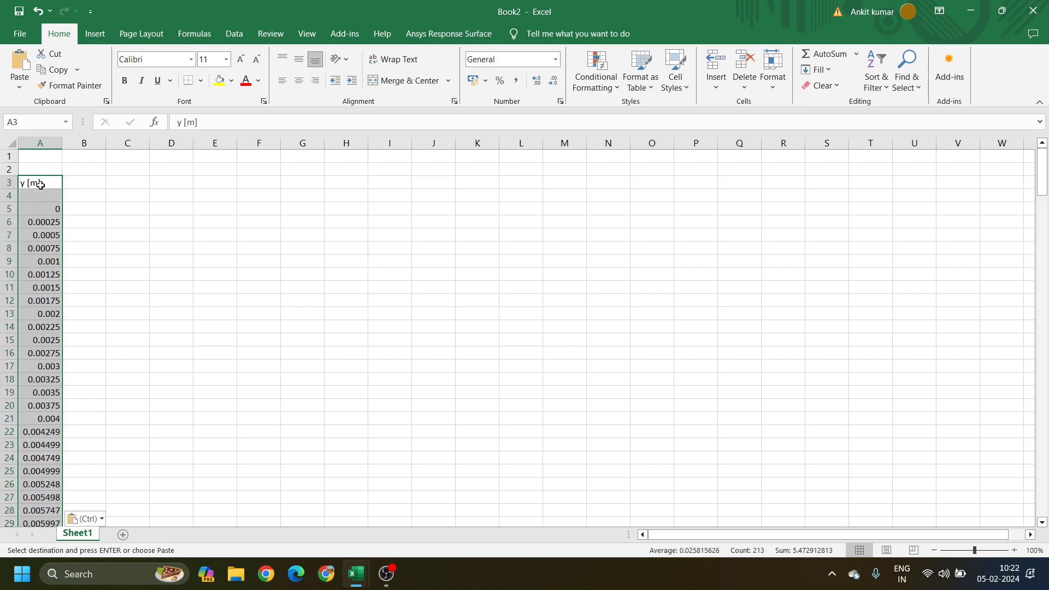
Step: Copy the CASE 1 column, B5:B218, from the combined graph workbook into the new workbook starting at cell B3
click(83, 185)
mouse_move(365, 571)
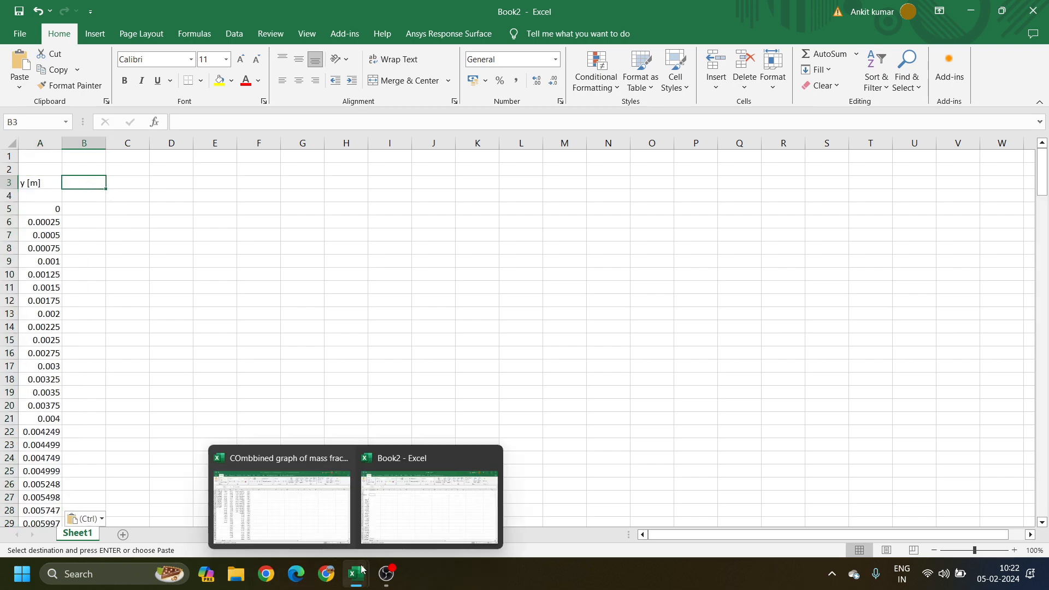
click(330, 526)
scroll(112, 307, up, 13)
double_click(104, 307)
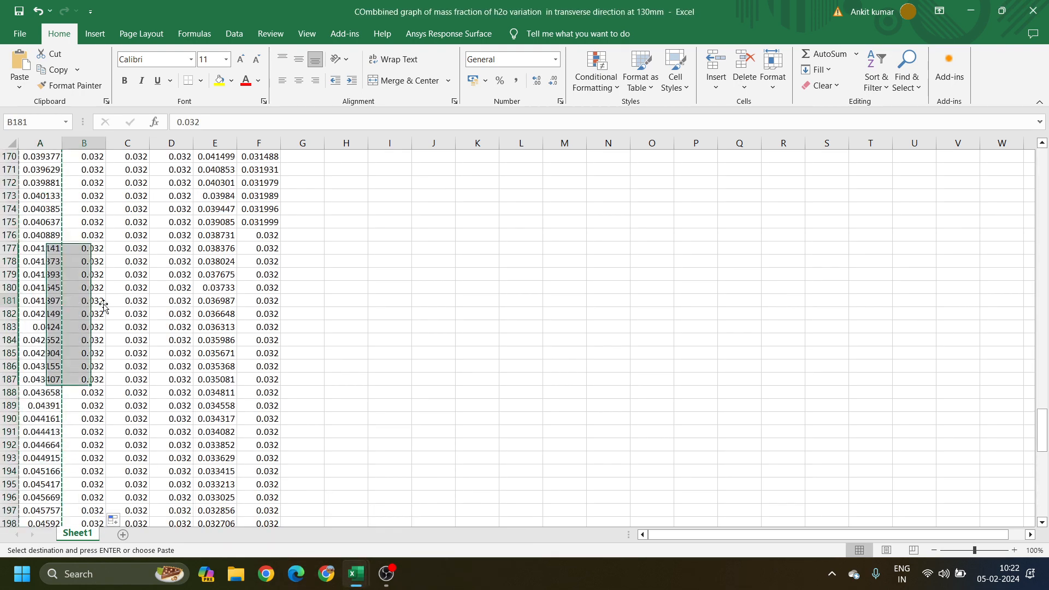
scroll(592, 333, up, 7)
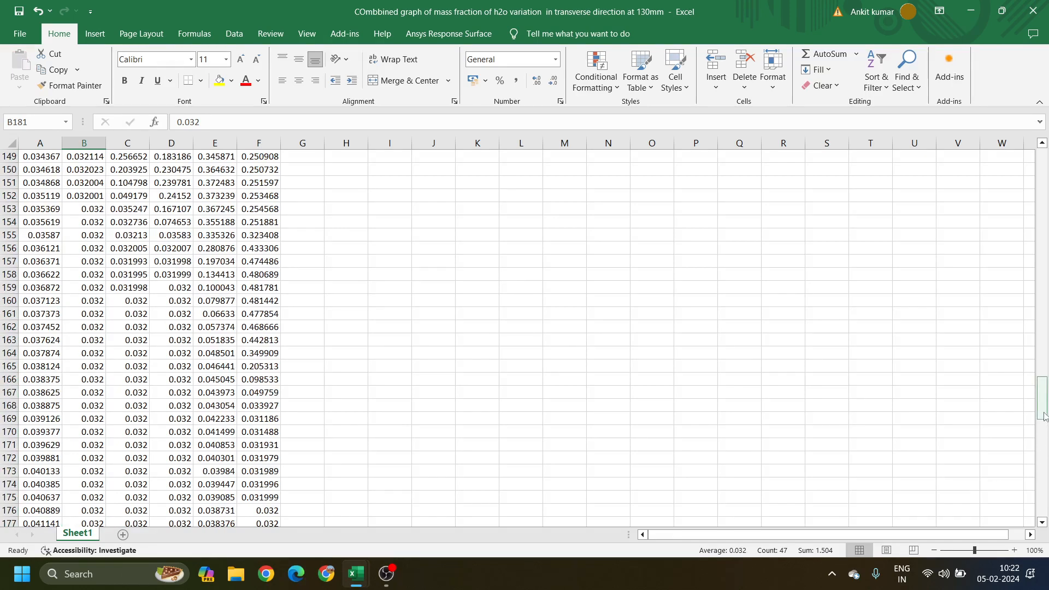
drag(1040, 402, 1042, 158)
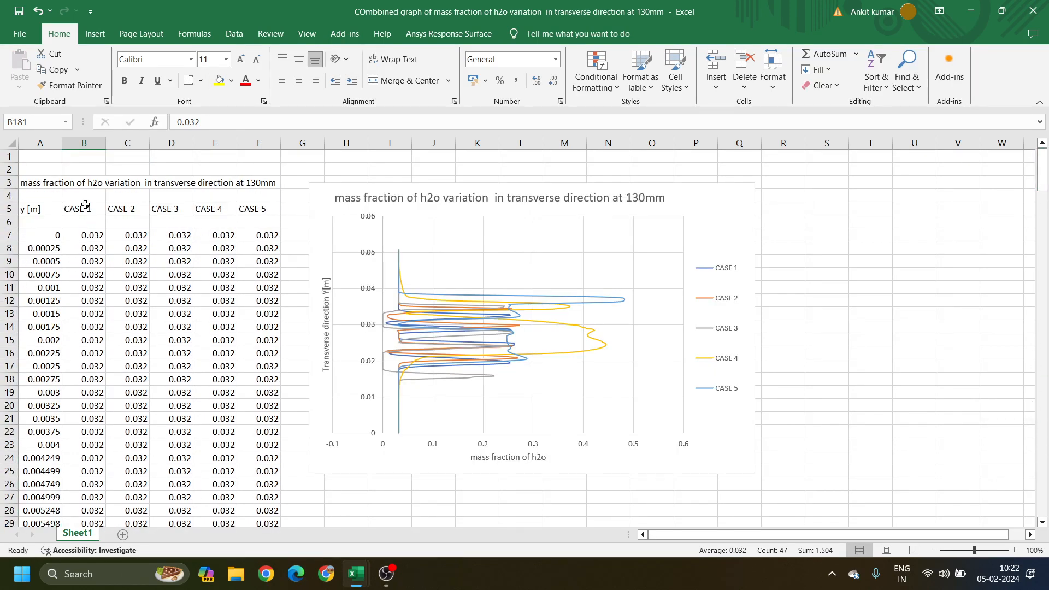
drag(85, 205, 90, 265)
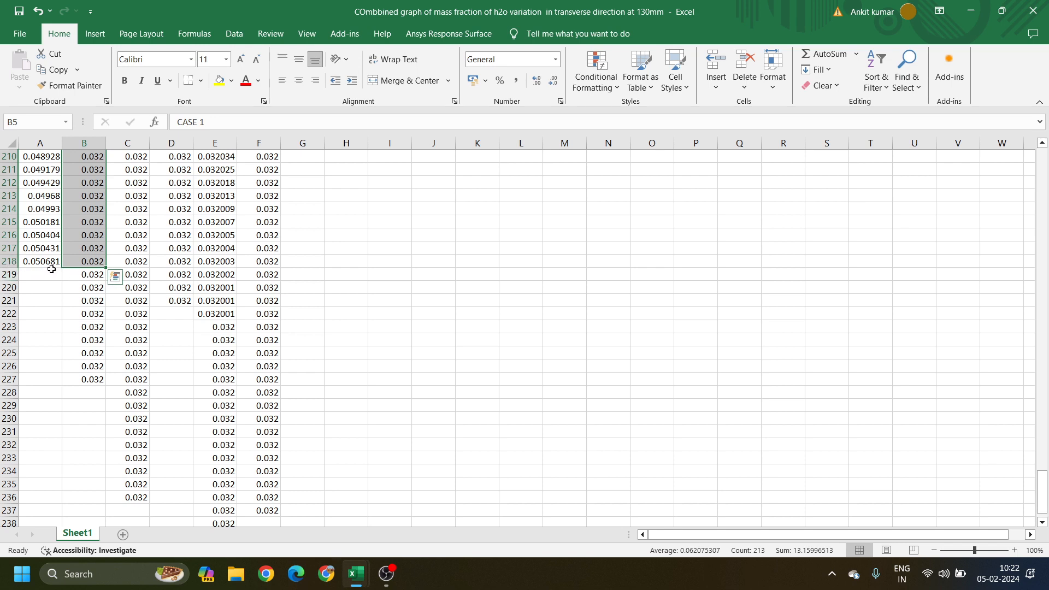
key(XF86MonBrightnessUp)
scroll(228, 466, up, 1)
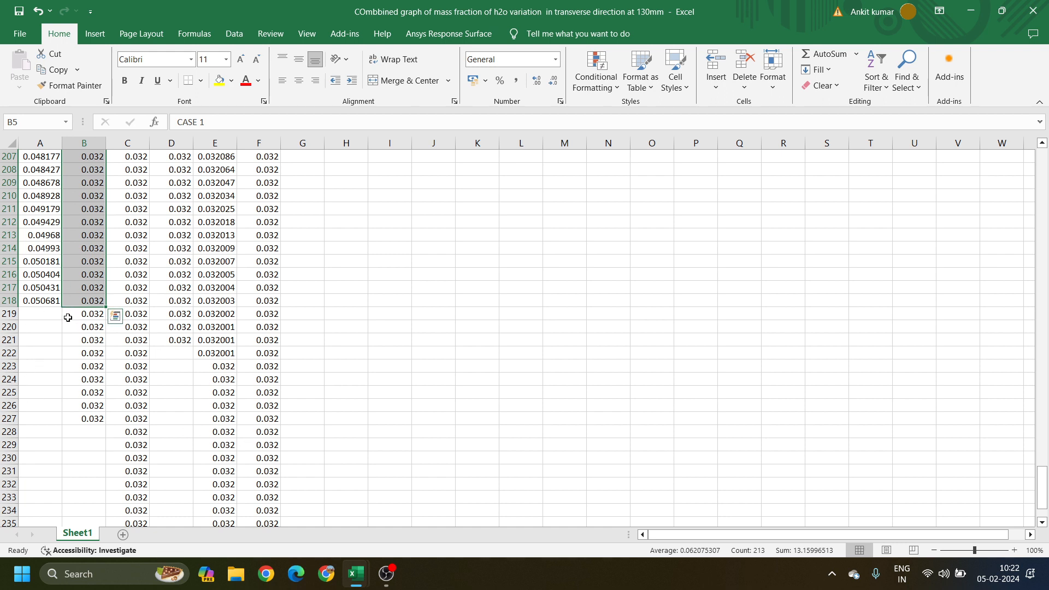
key(ctrl+c)
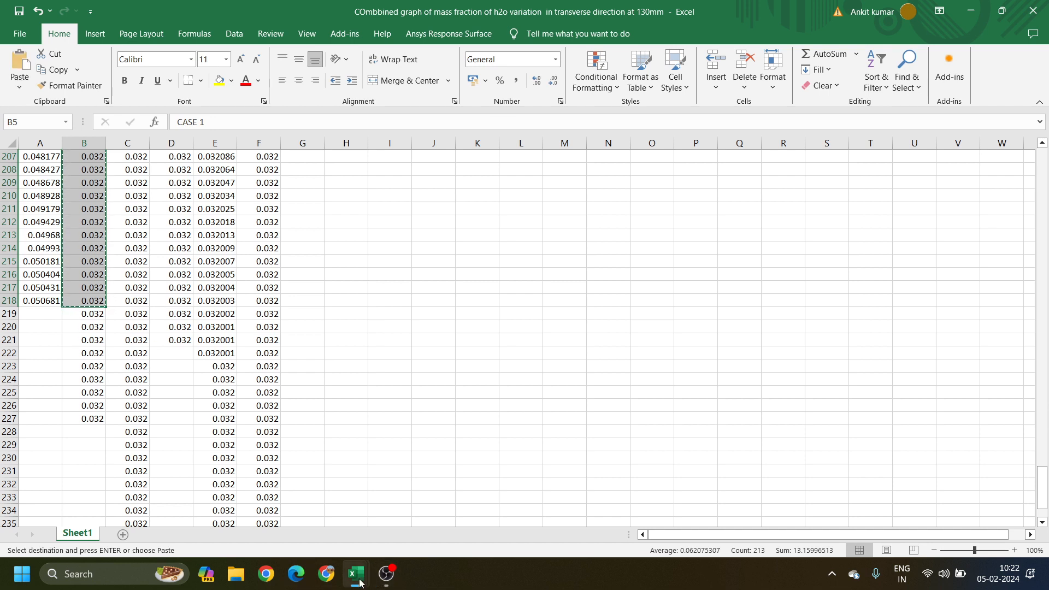
mouse_move(360, 583)
click(382, 514)
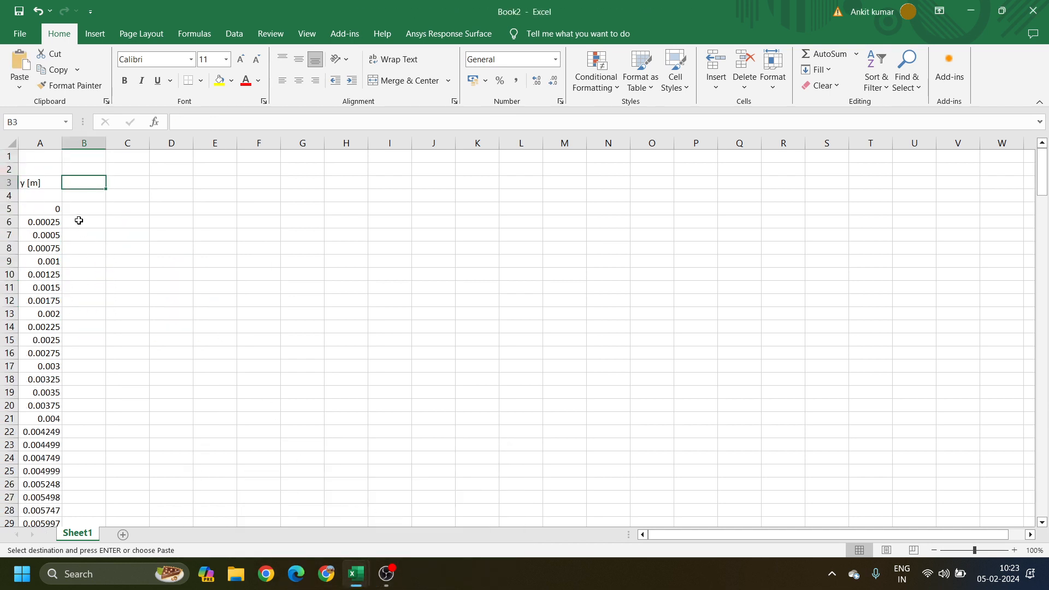
key(ctrl+v)
Step: Copy the CASE 2 column, C5:C218, from the combined graph workbook into the new workbook starting at cell C3
click(138, 185)
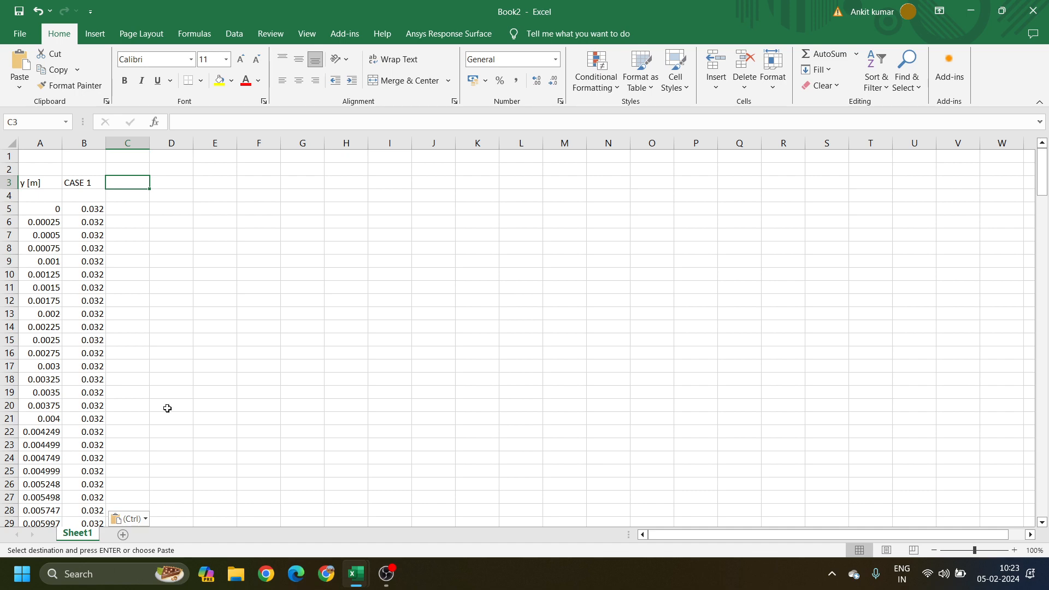
key(XF86MonBrightnessUp)
mouse_move(363, 581)
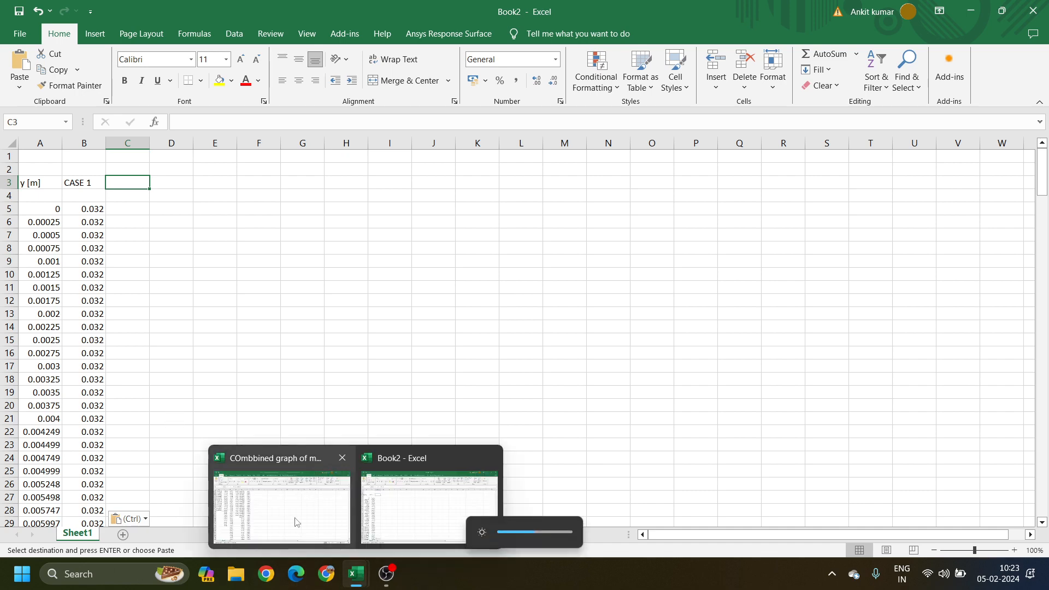
click(290, 492)
scroll(126, 383, up, 5)
click(142, 368)
key(Escape)
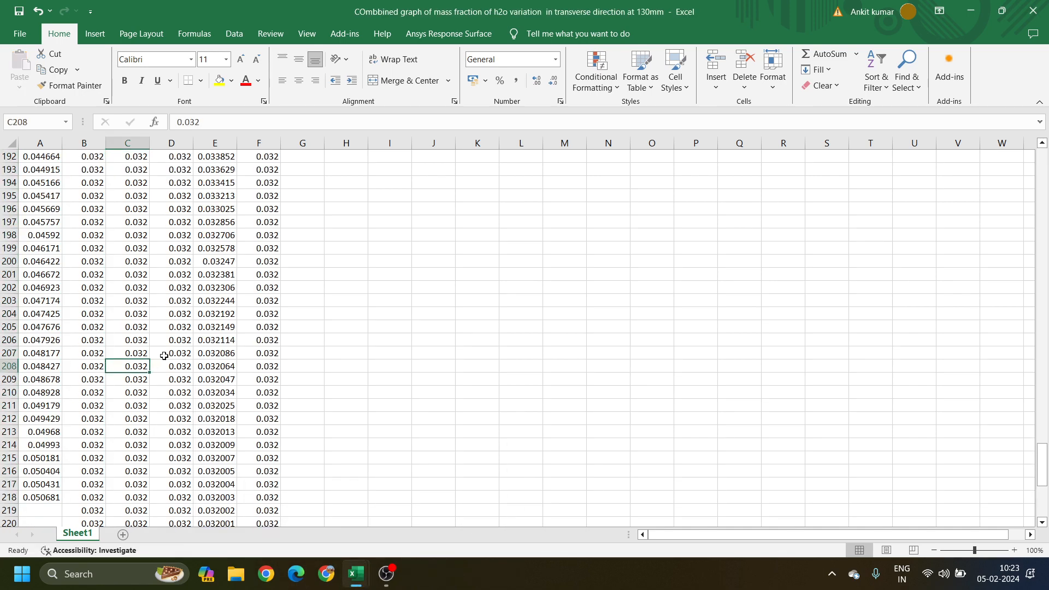
scroll(1027, 446, up, 12)
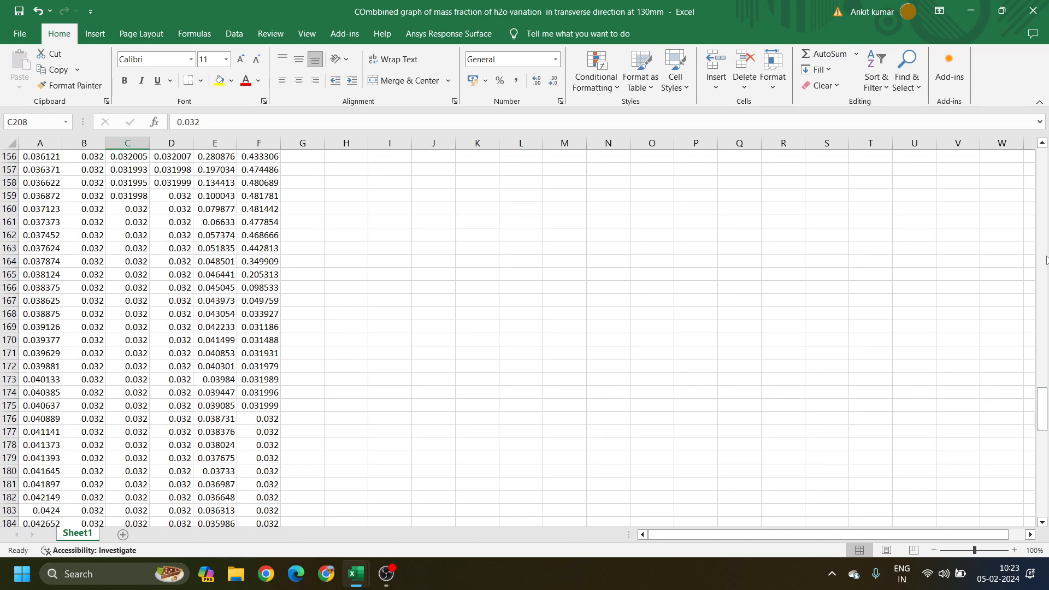
drag(1042, 410, 1042, 235)
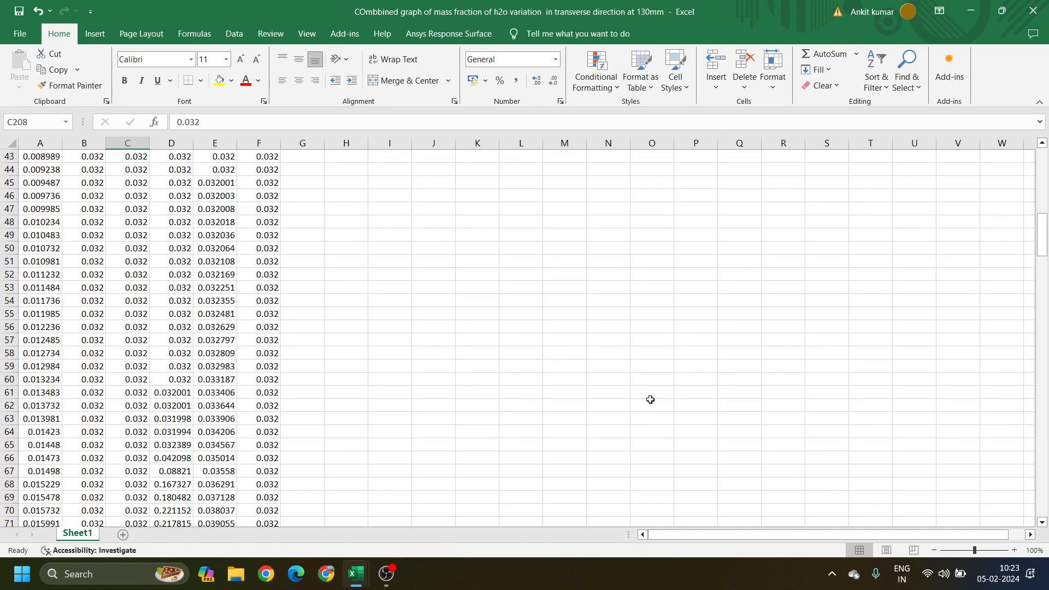
key(Home)
scroll(740, 401, up, 3)
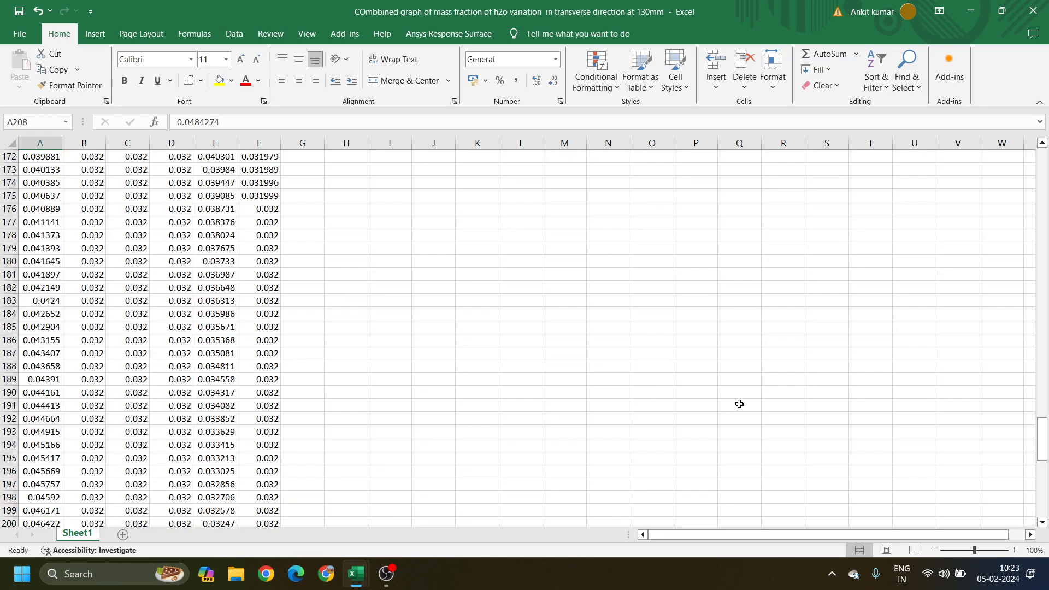
scroll(739, 400, down, 3)
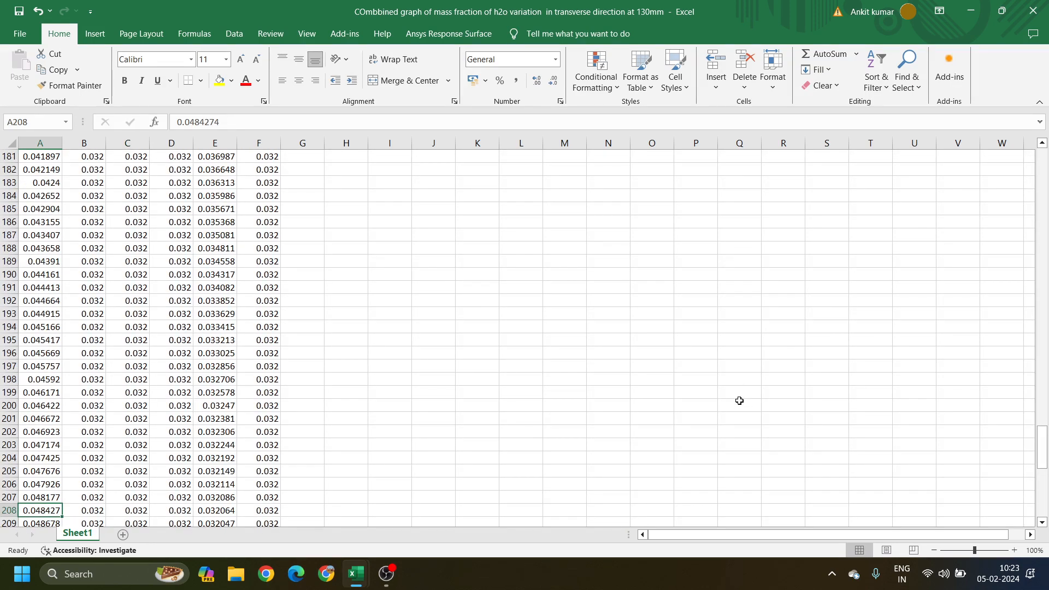
key(End)
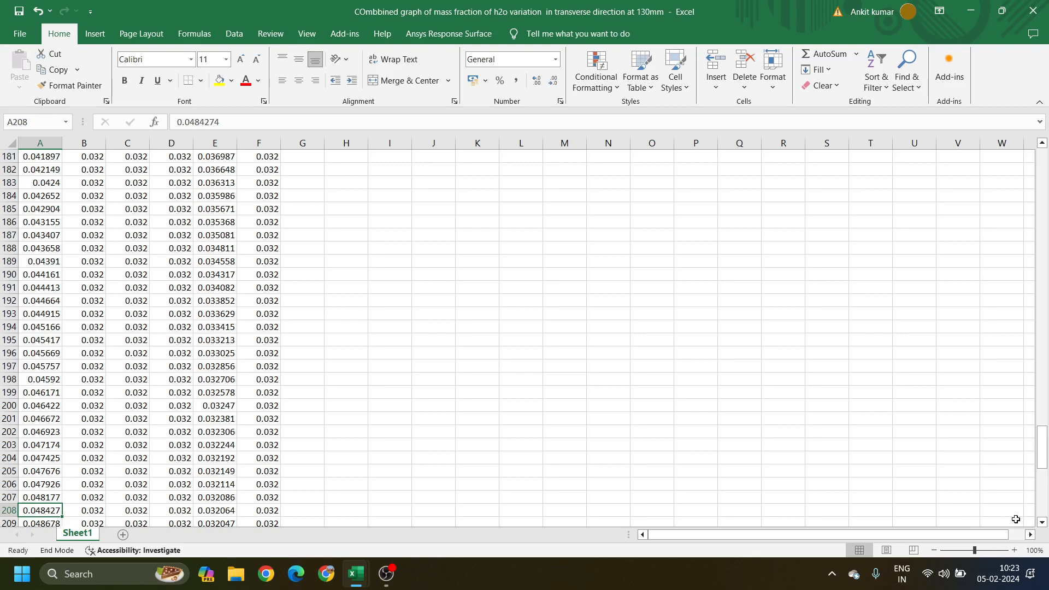
key(Page_Up)
key(Page_Up)
key(Page_Up)
key(Page_Up)
key(Page_Up)
key(Page_Up)
key(Page_Up)
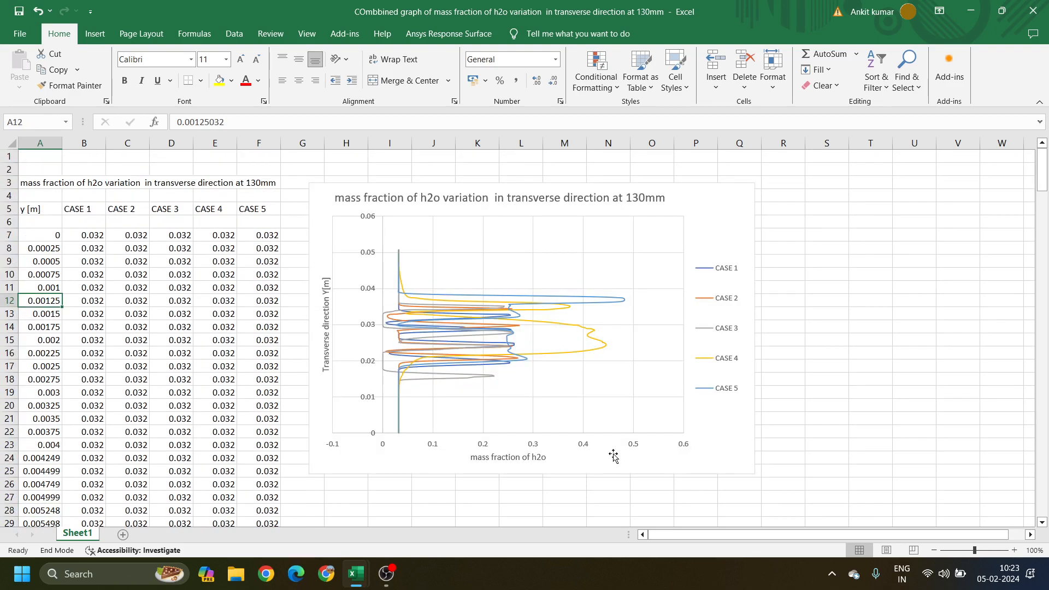
click(140, 209)
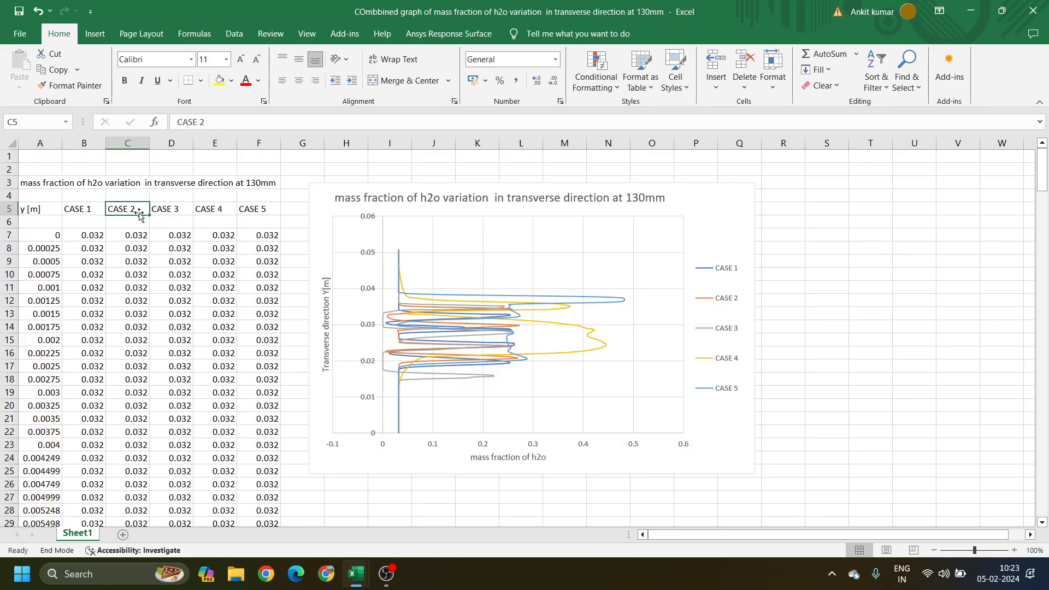
click(135, 198)
drag(136, 211, 131, 276)
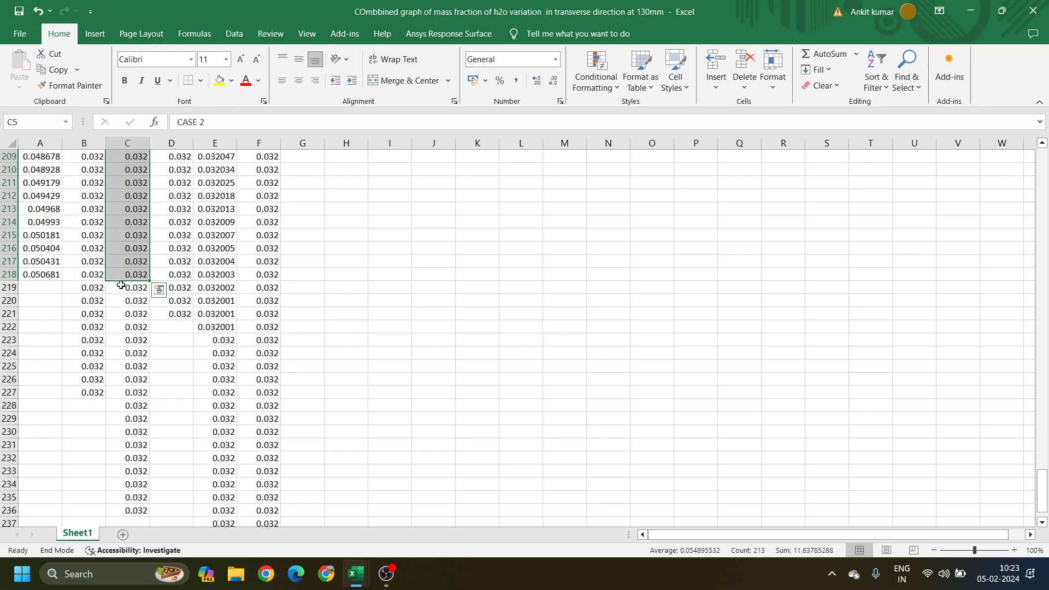
key(ctrl+c)
mouse_move(356, 575)
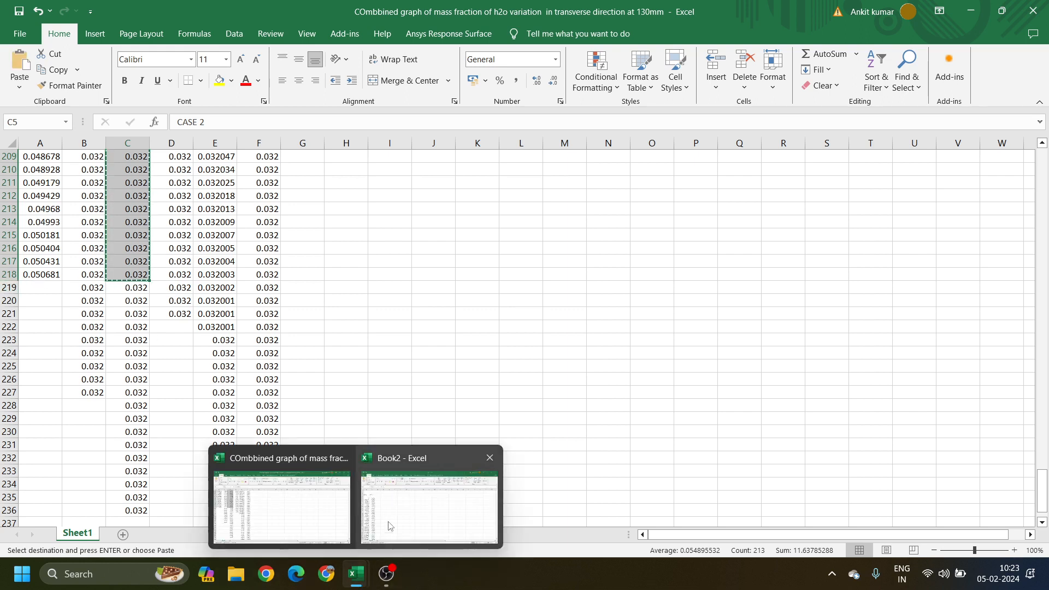
click(390, 526)
key(ctrl+v)
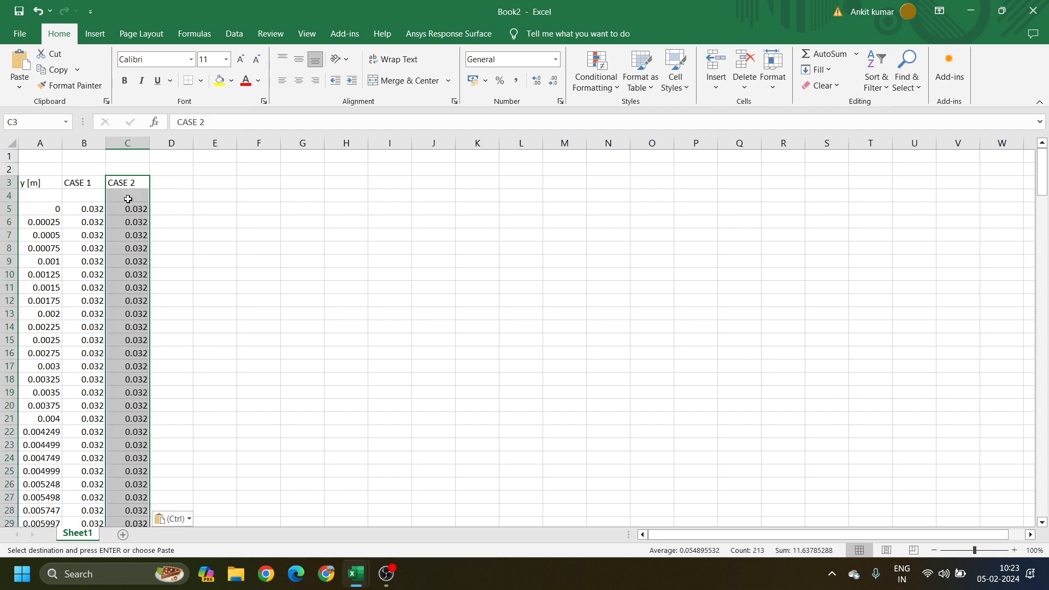
Step: Copy the CASE 3 column, D5:D218, from the combined graph workbook into the new workbook starting at cell D3
mouse_move(350, 587)
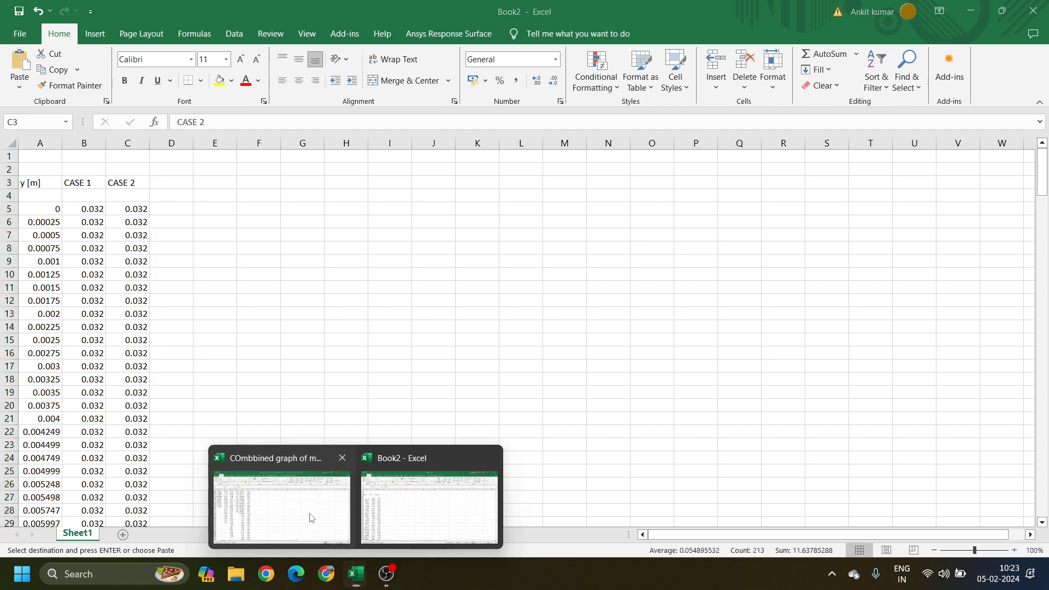
click(279, 506)
key(Escape)
scroll(222, 303, up, 20)
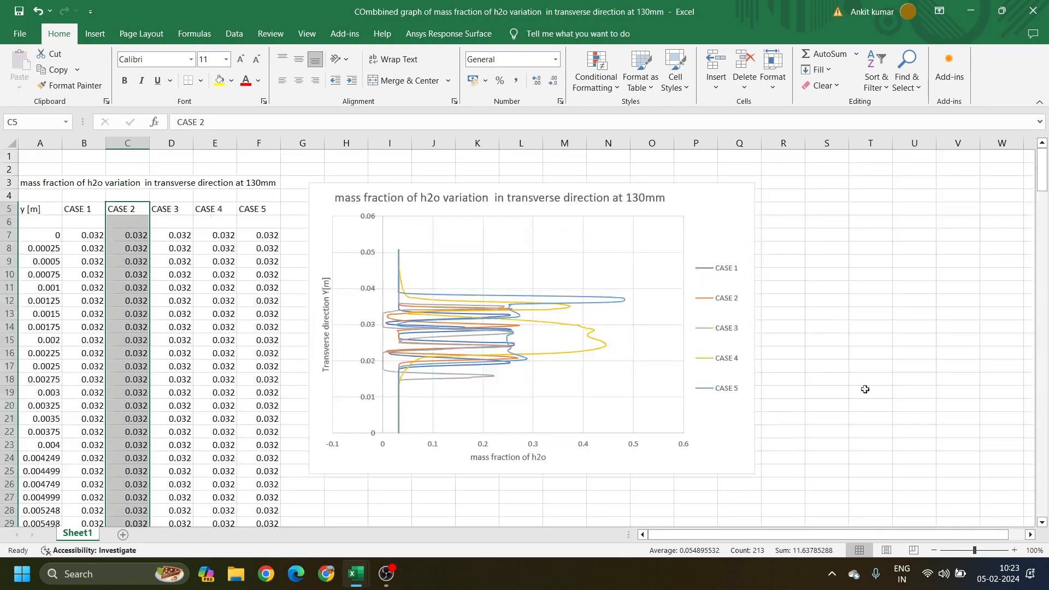
click(175, 204)
drag(175, 204, 172, 271)
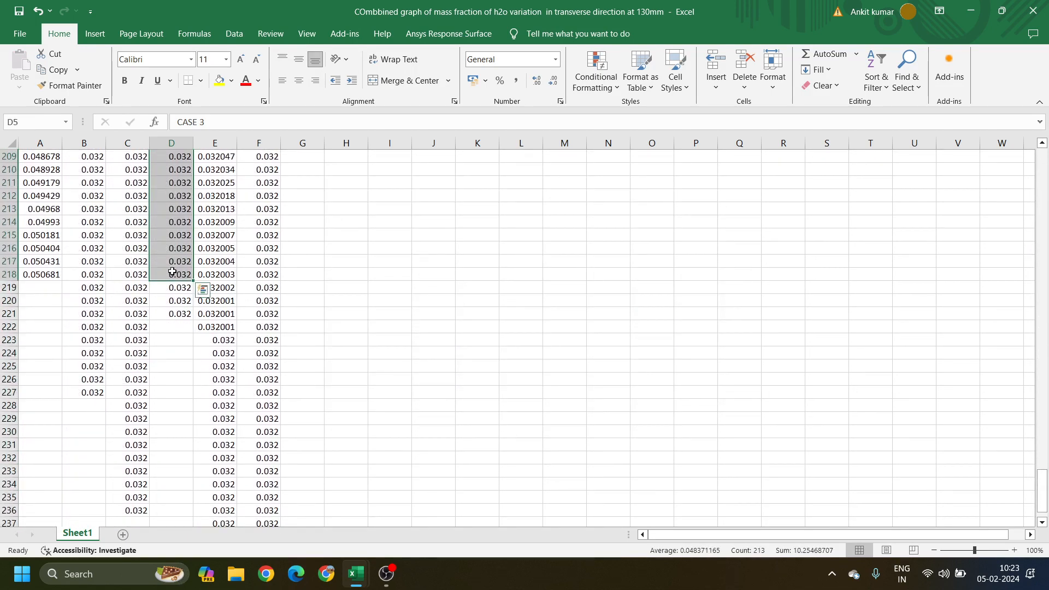
key(ctrl+c)
mouse_move(358, 575)
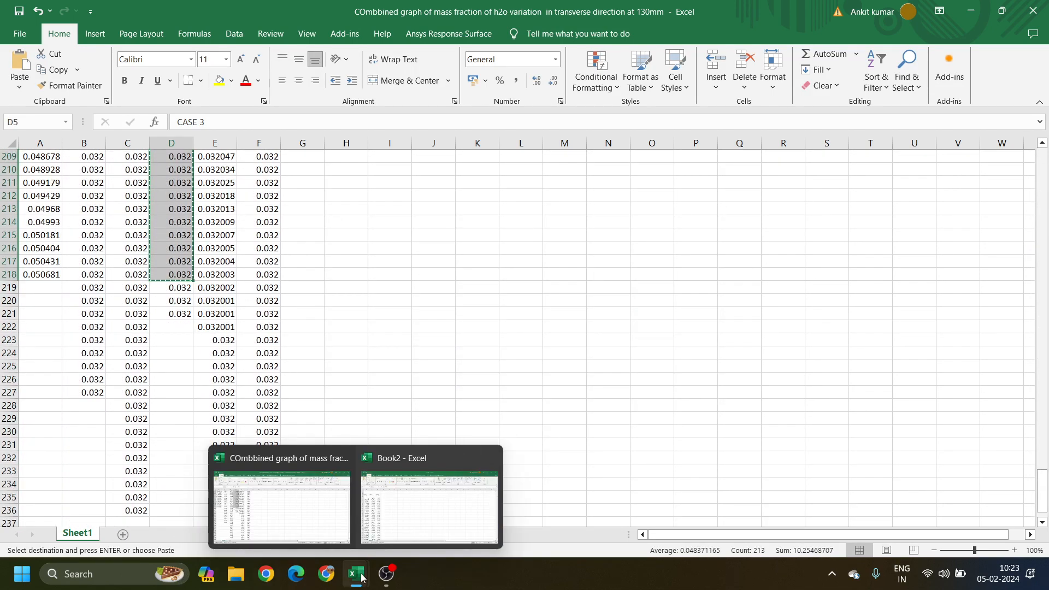
click(412, 487)
click(164, 181)
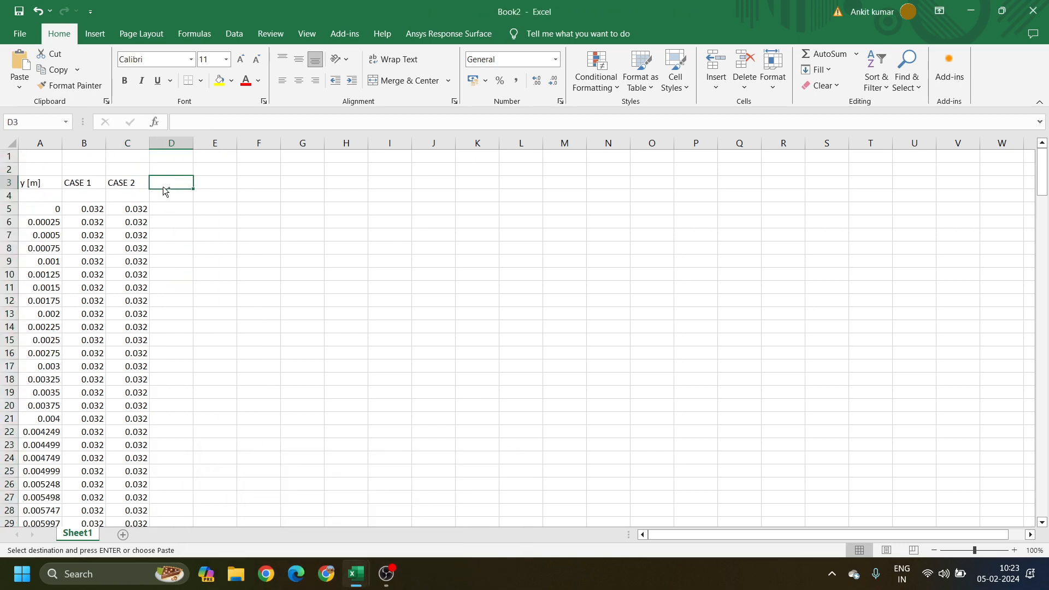
key(ctrl+v)
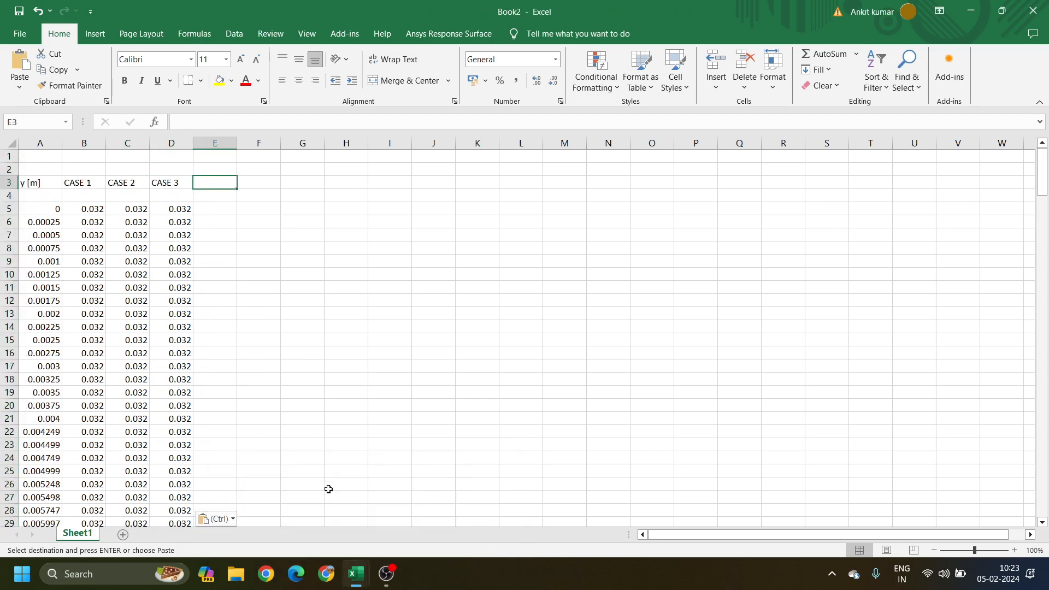
Step: Copy the CASE 4 column, E5:E218, from the combined graph workbook into the new workbook starting at cell E3
mouse_move(356, 574)
click(306, 519)
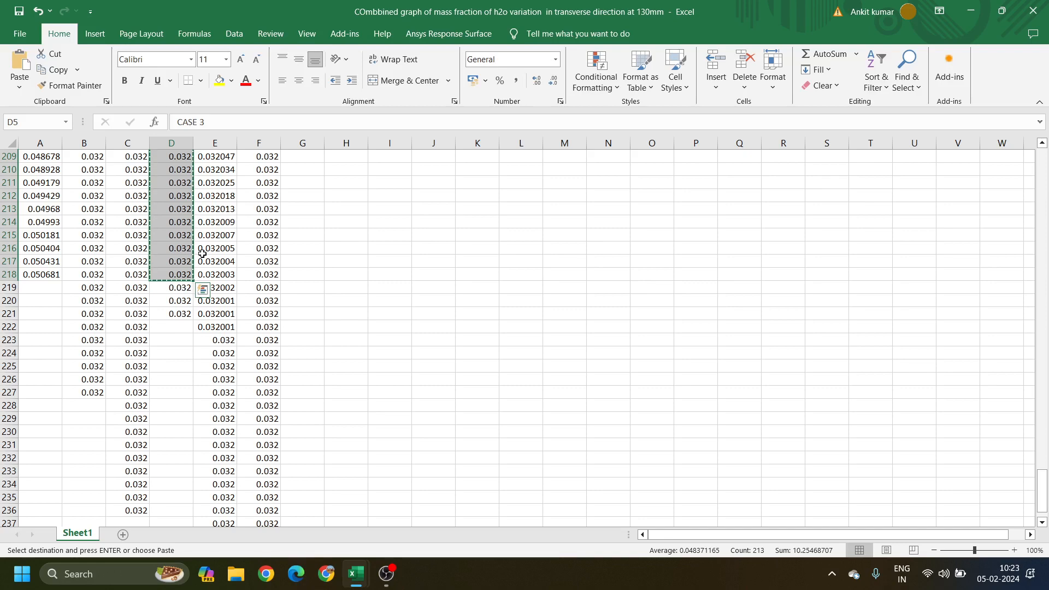
key(Return)
drag(228, 211, 208, 272)
key(ctrl+c)
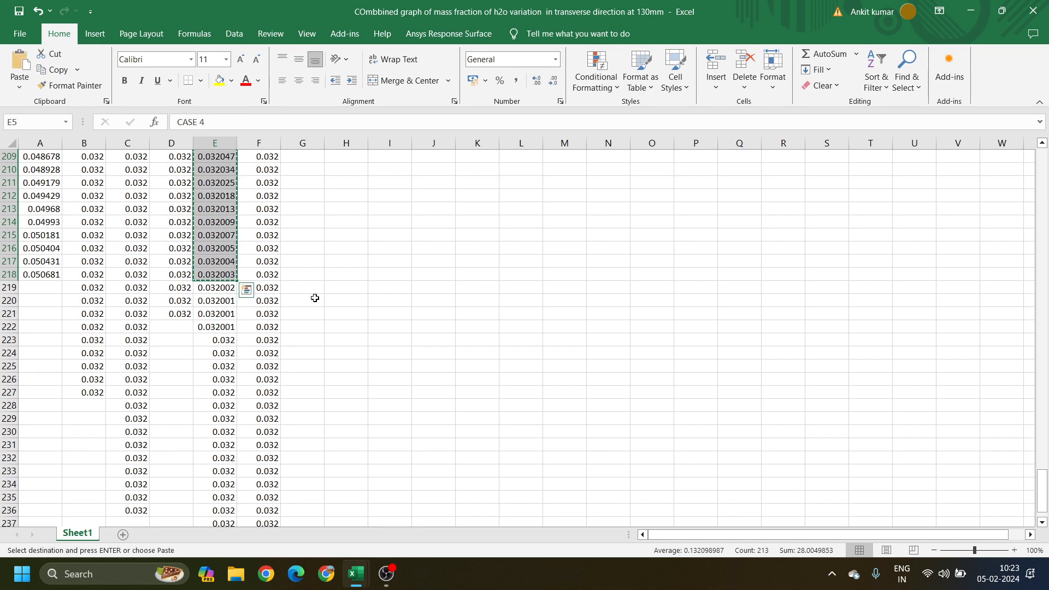
mouse_move(360, 578)
click(410, 509)
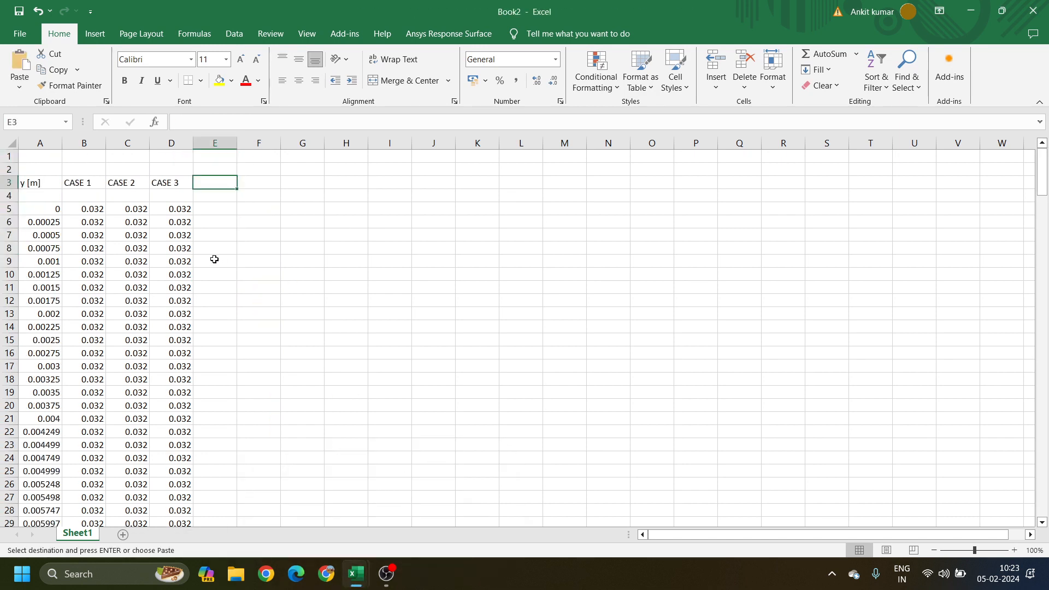
key(ctrl+v)
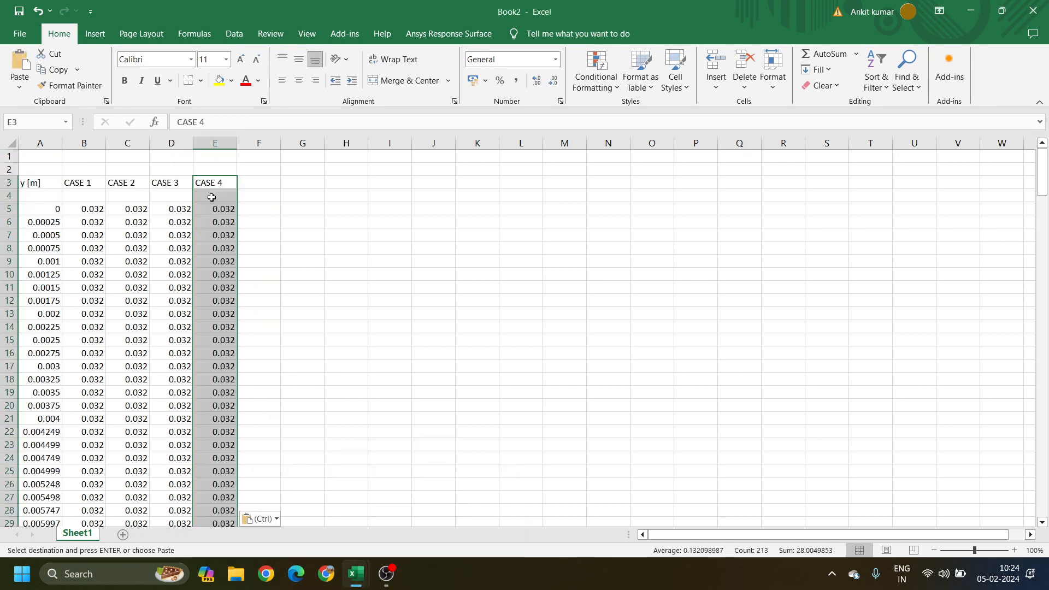
click(387, 575)
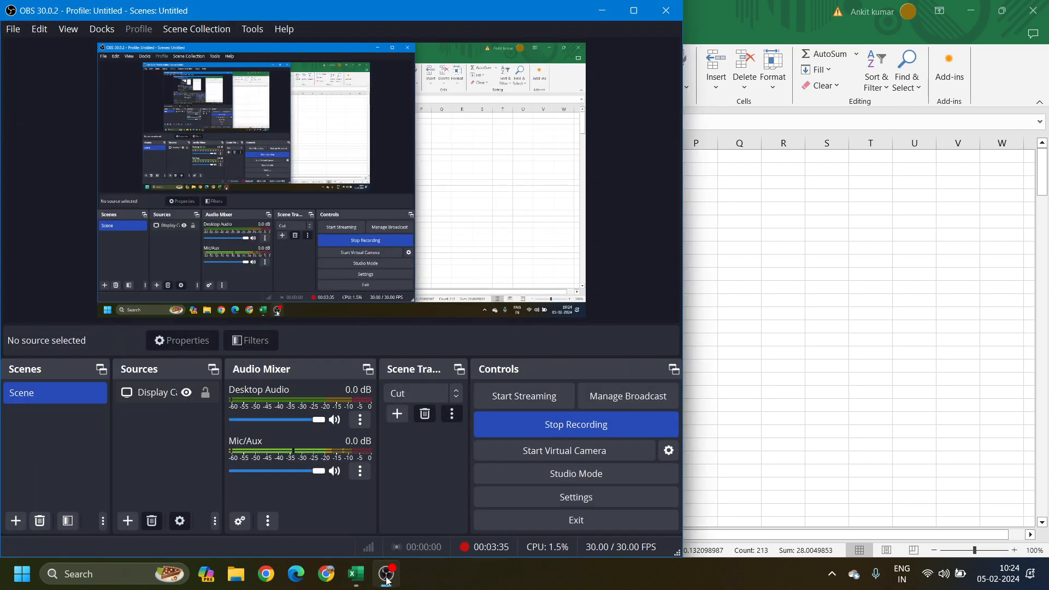
click(387, 575)
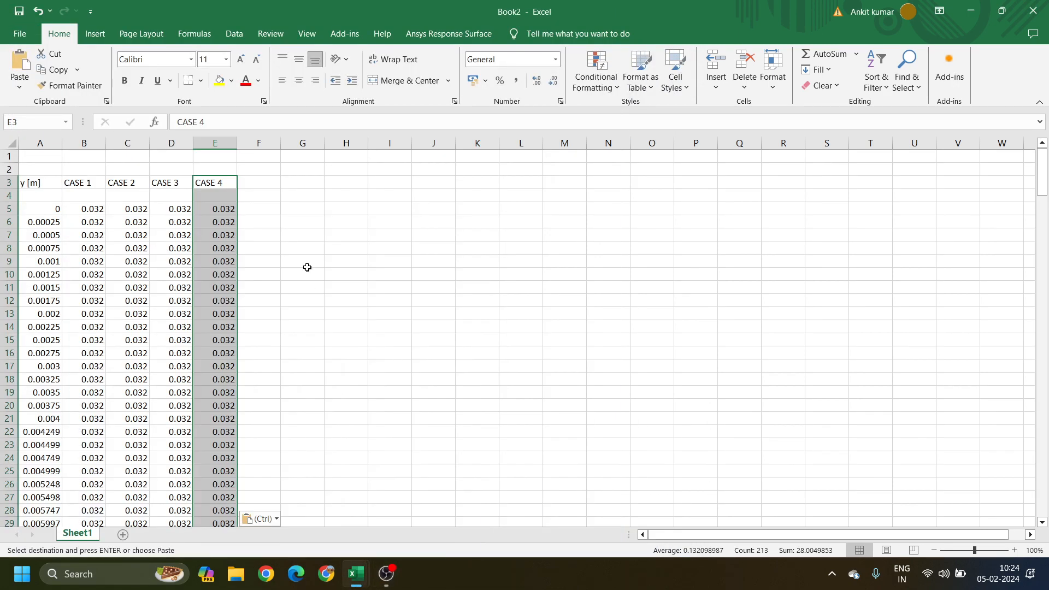
Step: Copy the CASE 5 column, F5:F218, from the combined graph workbook into the new workbook starting at cell F3
click(257, 184)
mouse_move(356, 574)
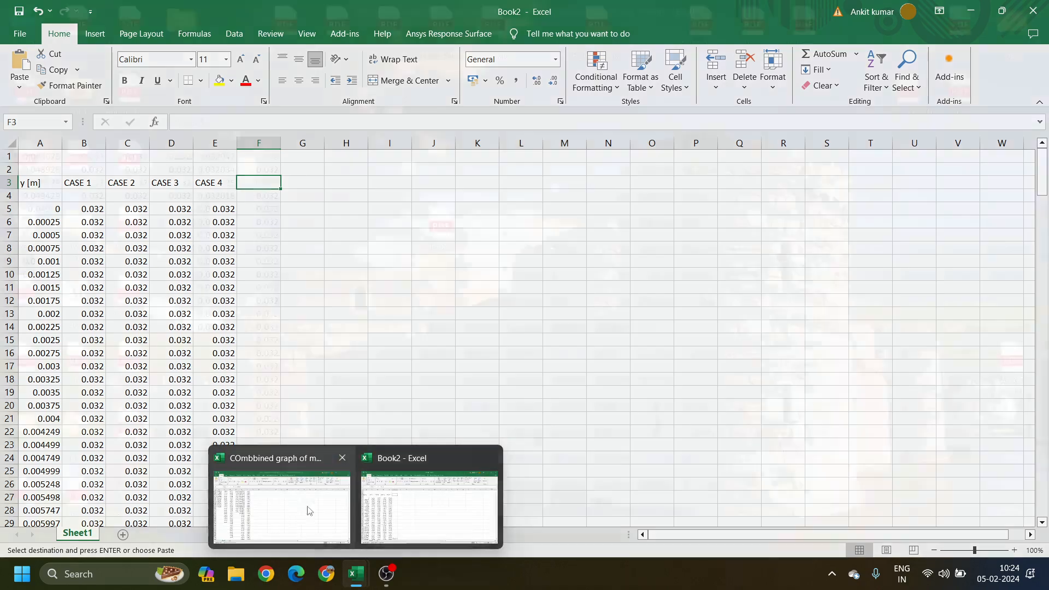
click(301, 506)
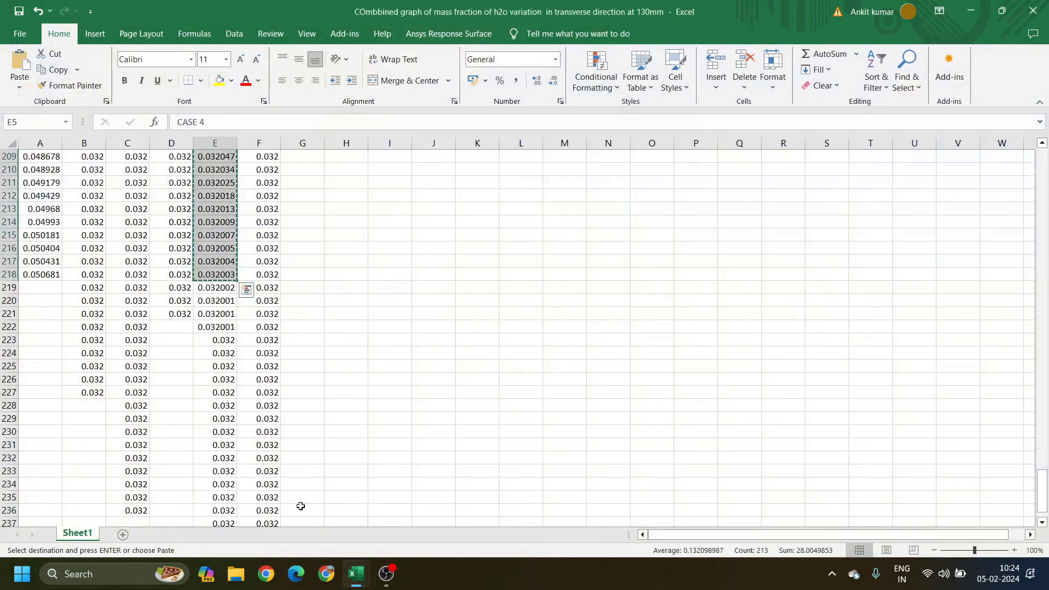
click(250, 265)
key(Escape)
scroll(327, 281, up, 17)
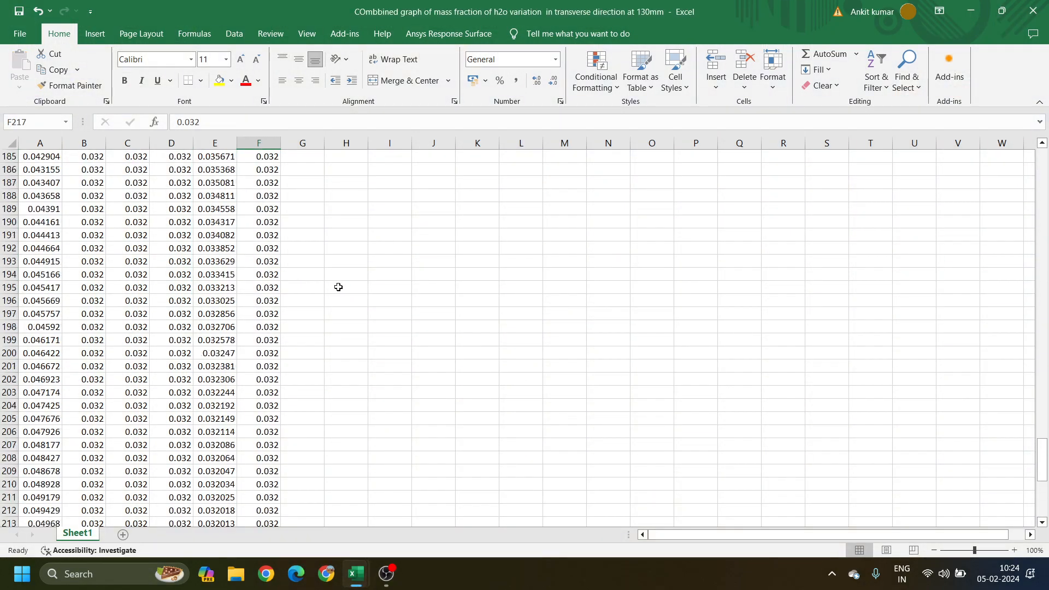
scroll(339, 287, up, 20)
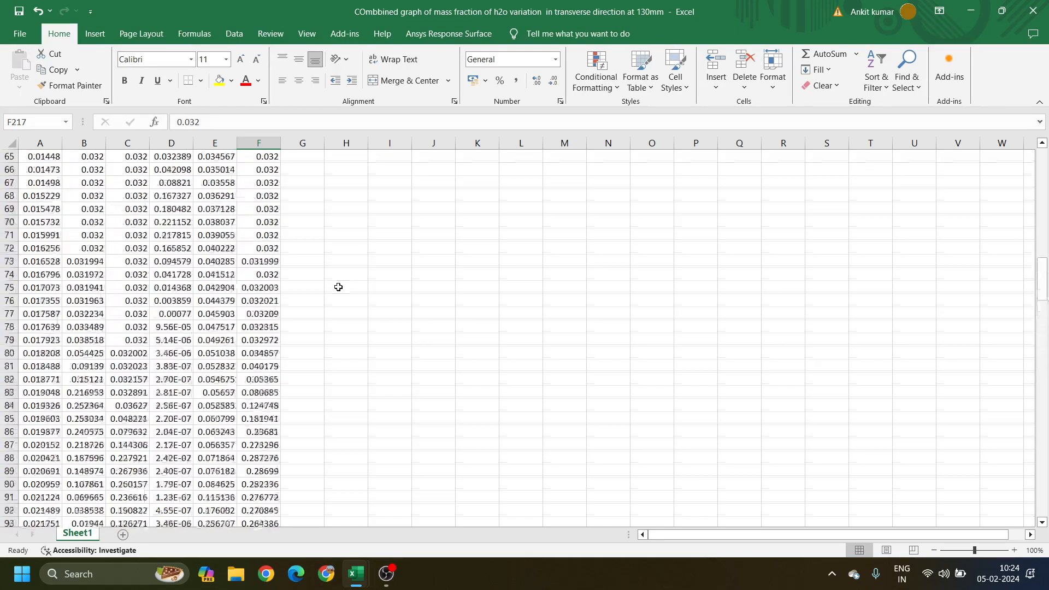
scroll(338, 287, up, 15)
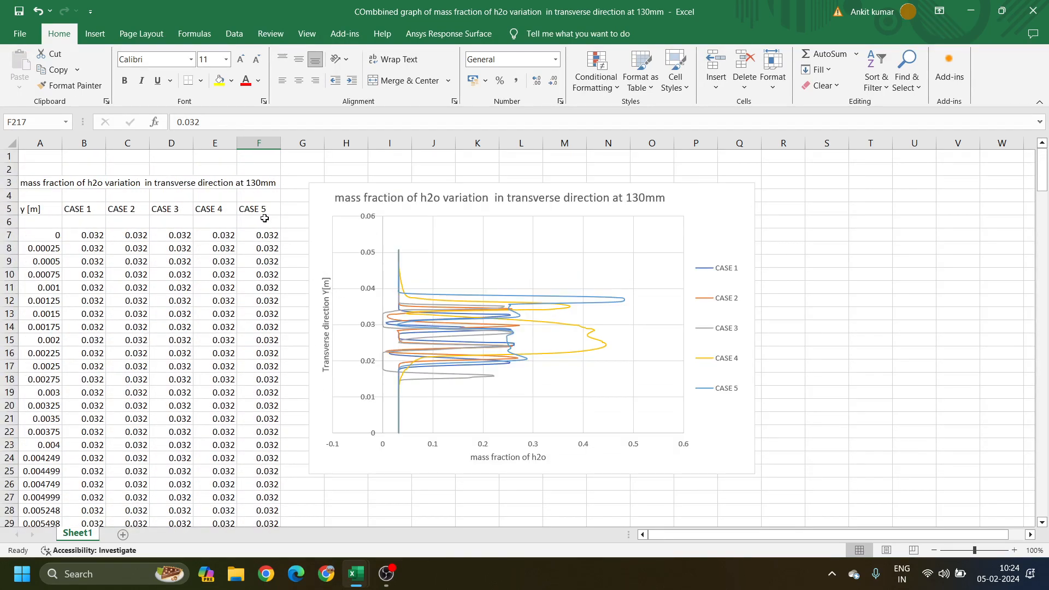
drag(264, 209, 257, 300)
key(ctrl+c)
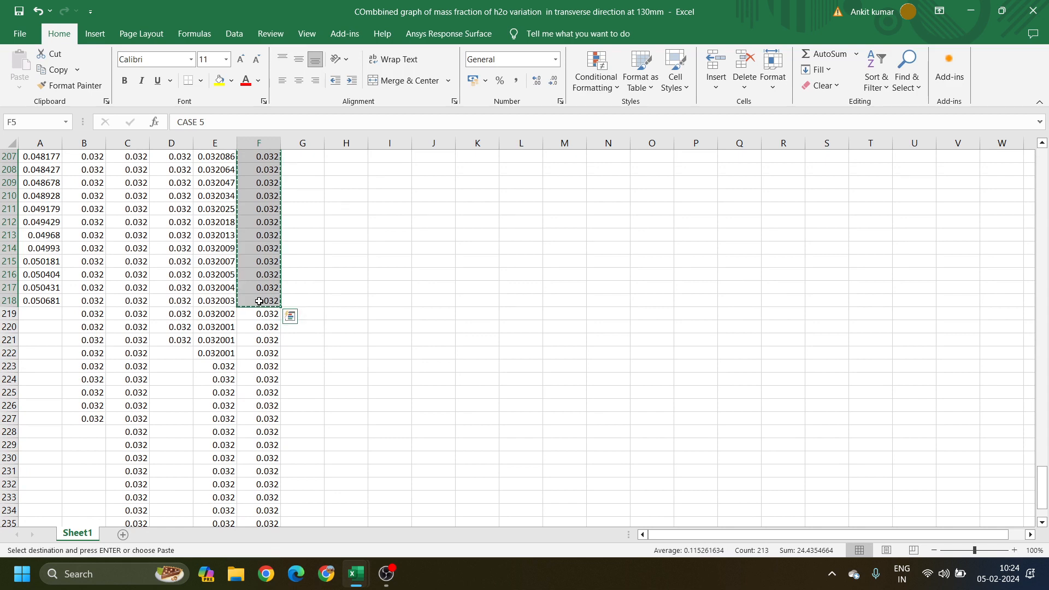
click(351, 572)
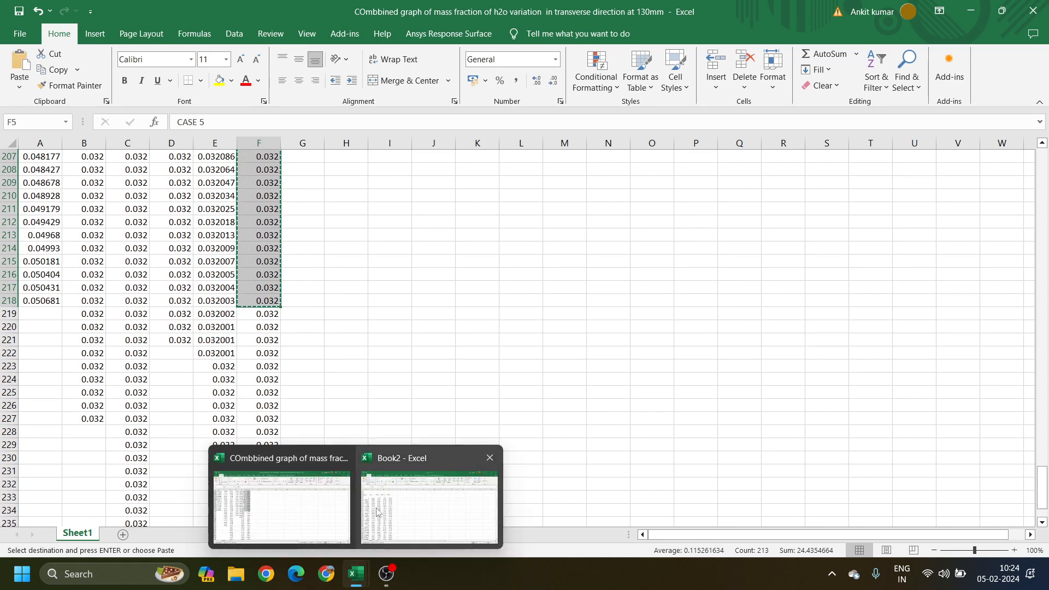
click(423, 498)
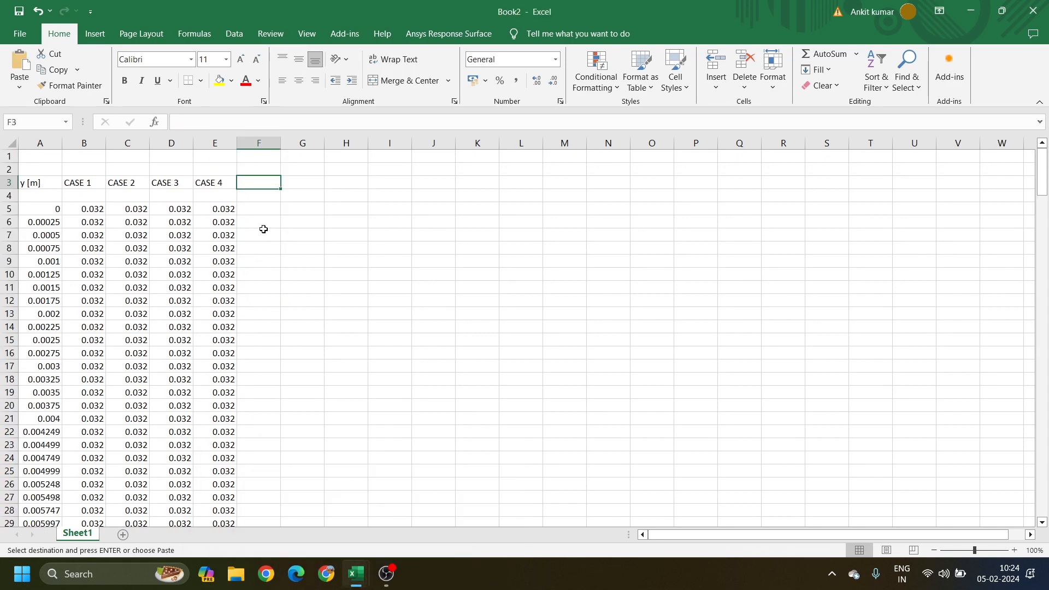
key(ctrl+v)
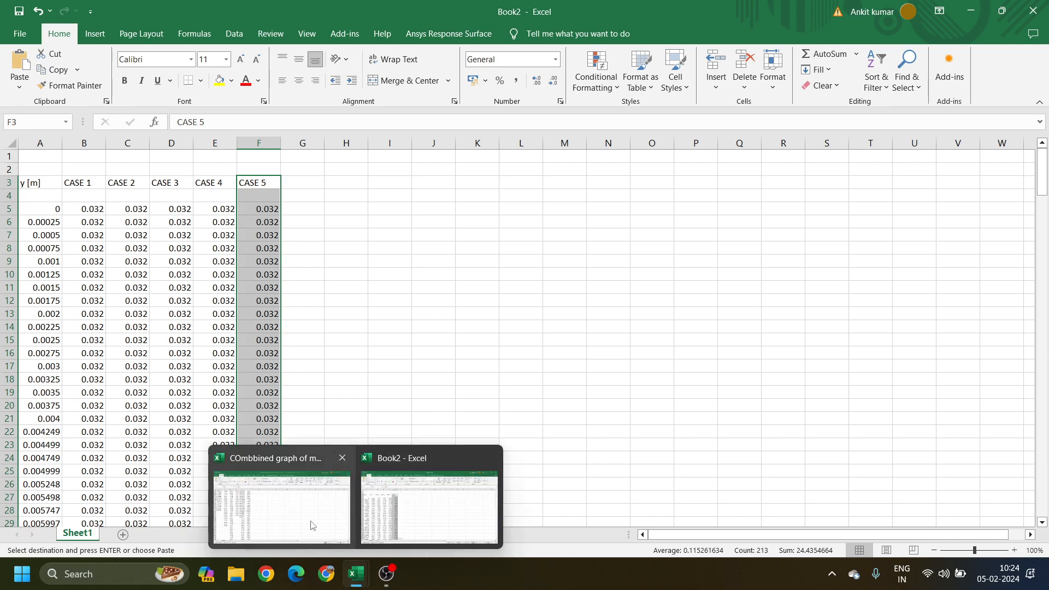
Step: Return to the combined graph workbook and examine the case data columns alongside the H2O mass fraction chart
click(312, 519)
scroll(352, 442, up, 5)
click(388, 411)
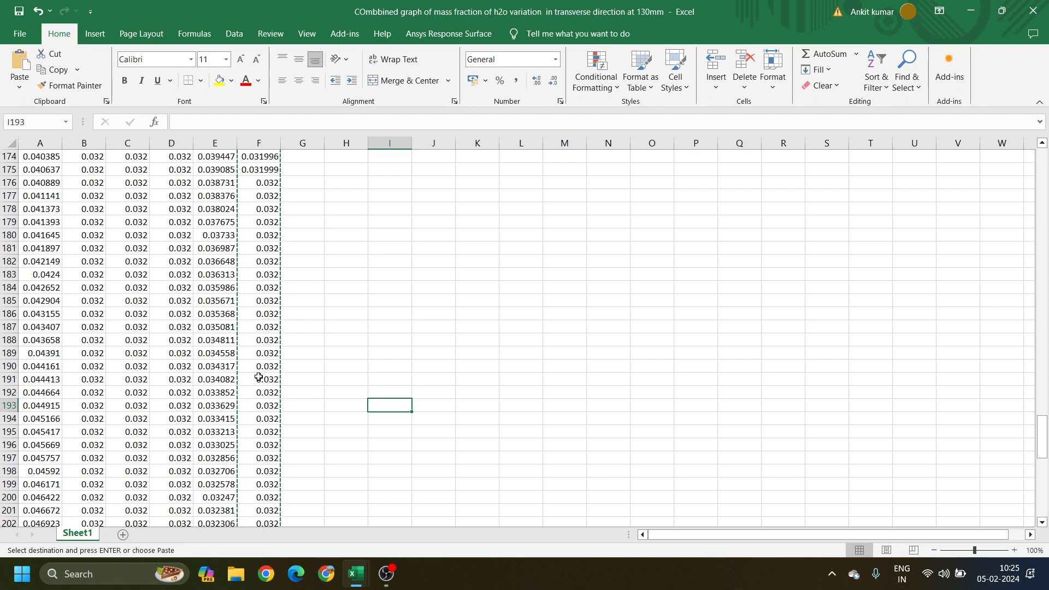
key(Escape)
scroll(224, 402, up, 20)
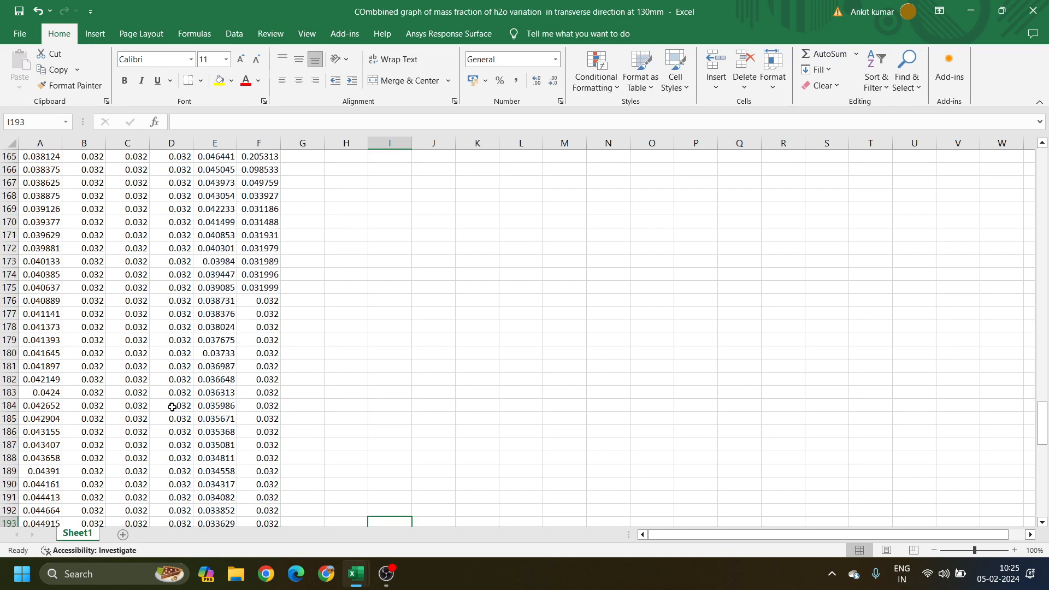
scroll(86, 356, up, 10)
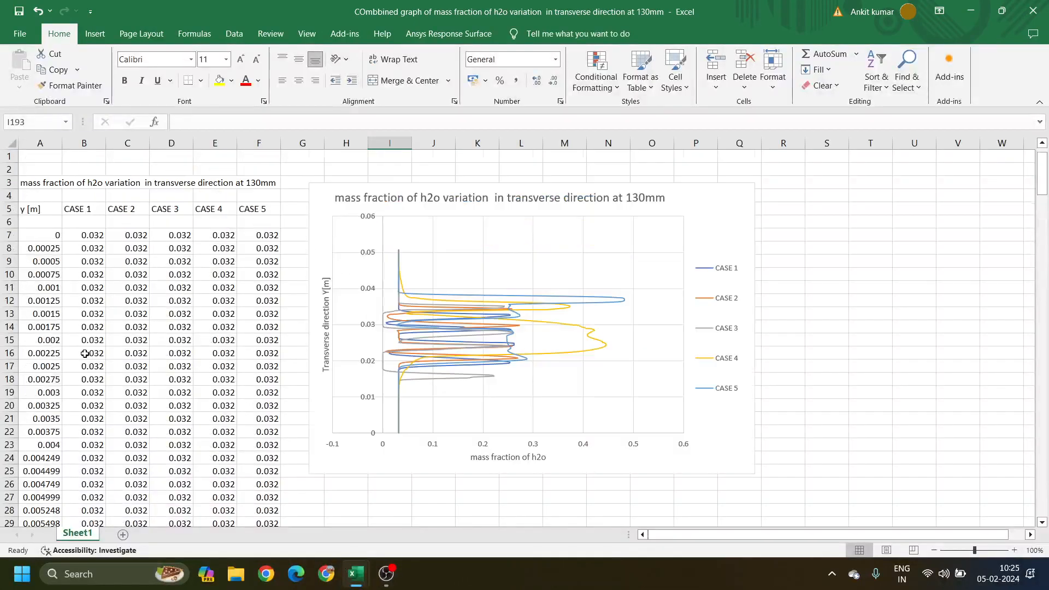
drag(104, 237, 106, 477)
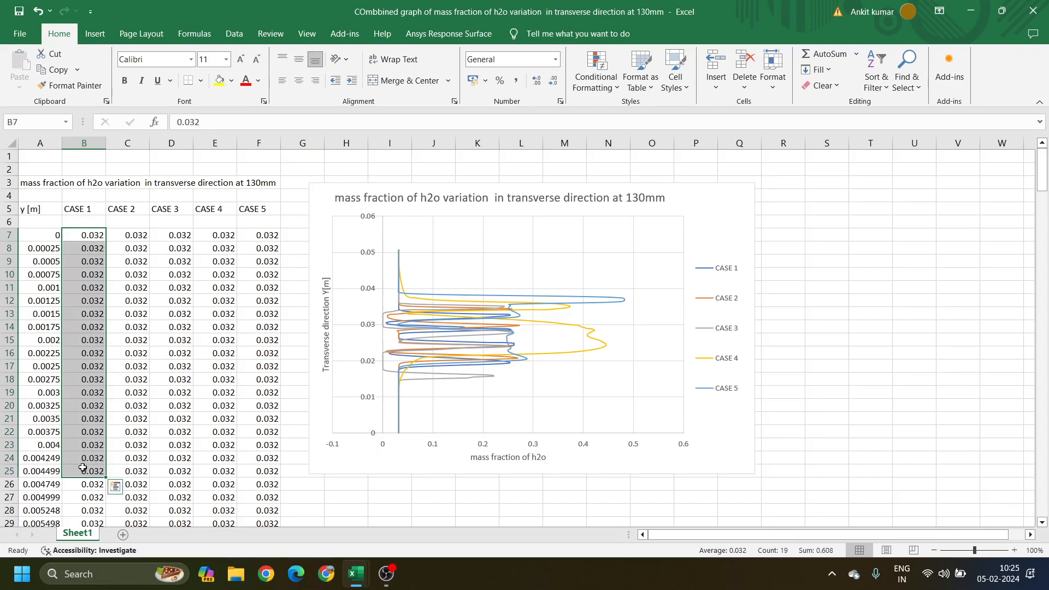
key(ctrl+c)
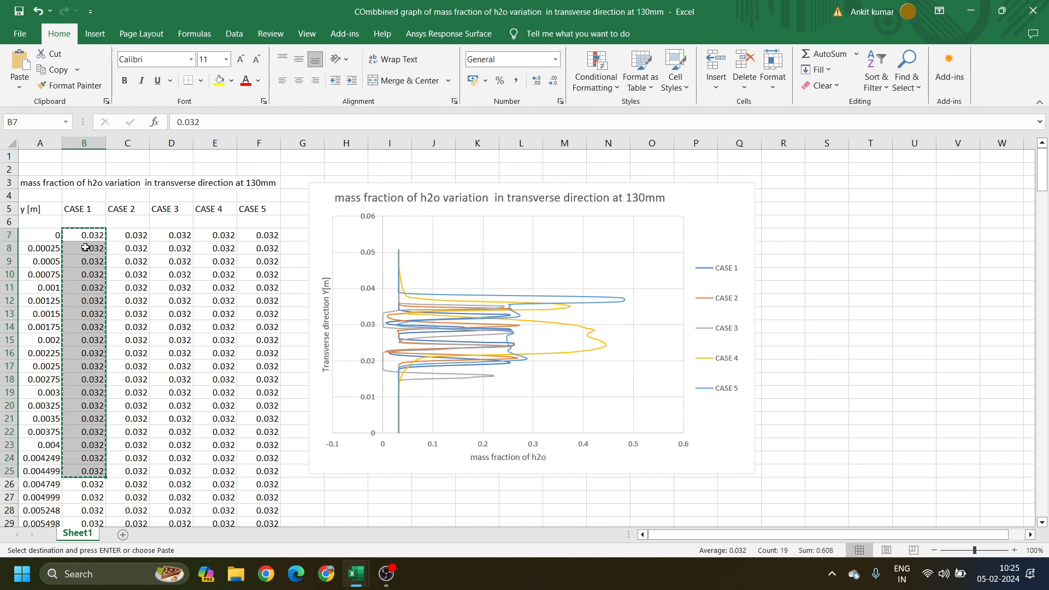
key(Escape)
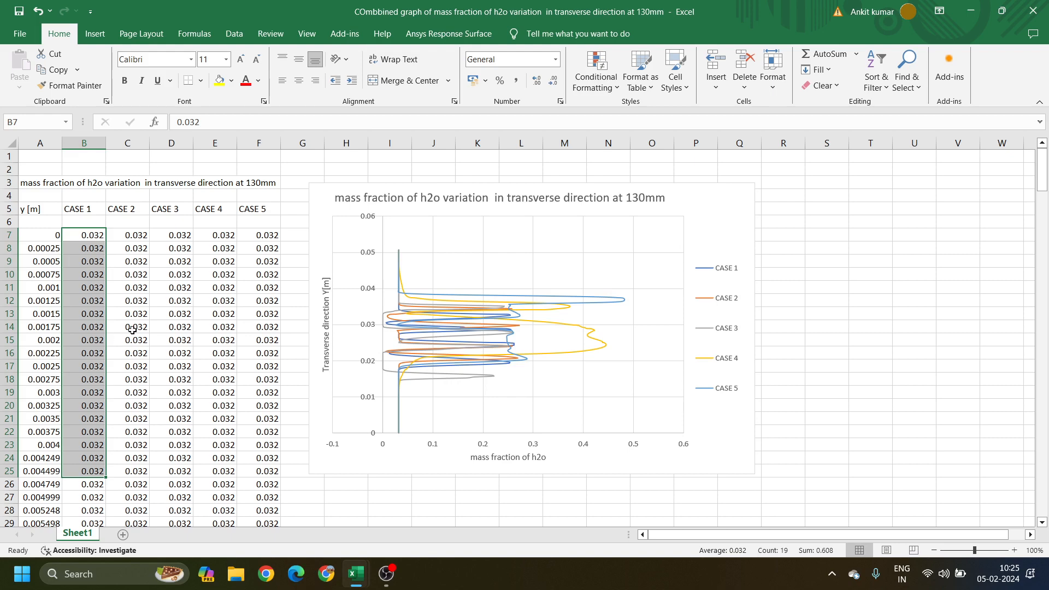
click(173, 285)
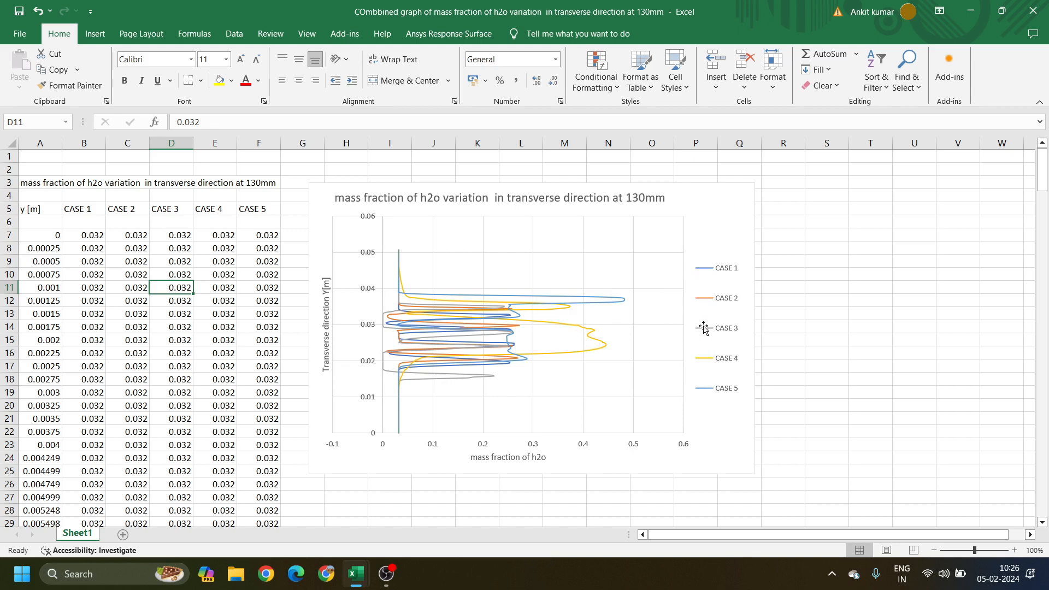
Step: In the new workbook, select the y [m] values A5:A216 together with the CASE 1 to CASE 5 values B5:F216
mouse_move(361, 578)
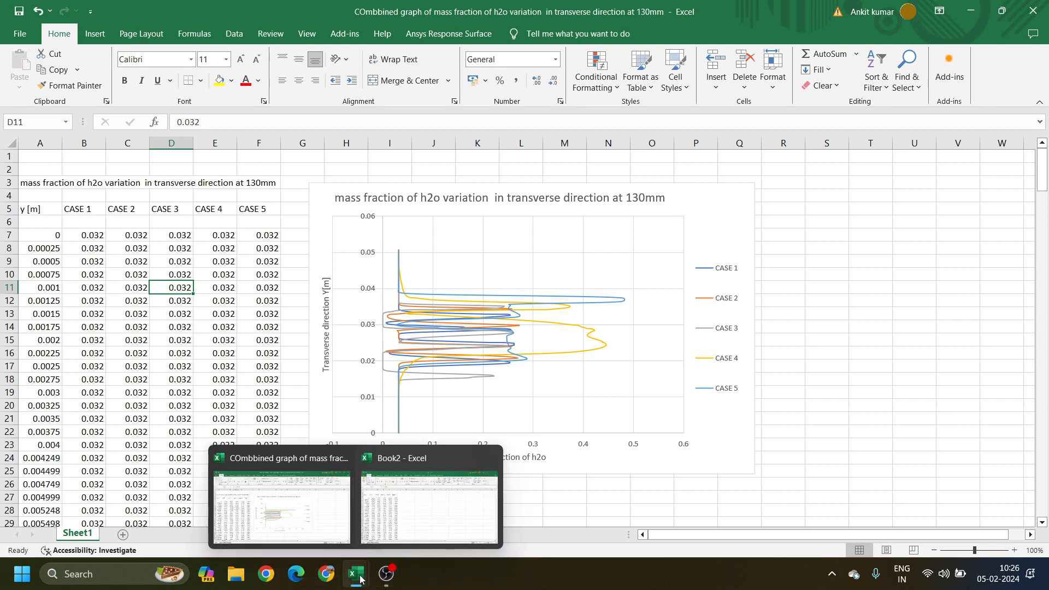
click(404, 519)
click(390, 234)
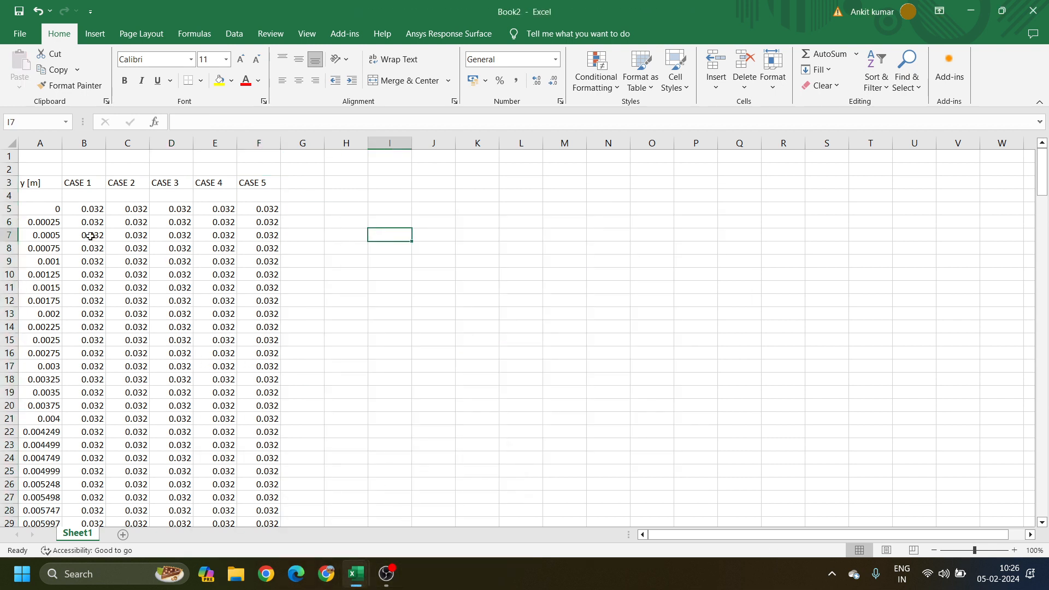
click(39, 181)
double_click(55, 208)
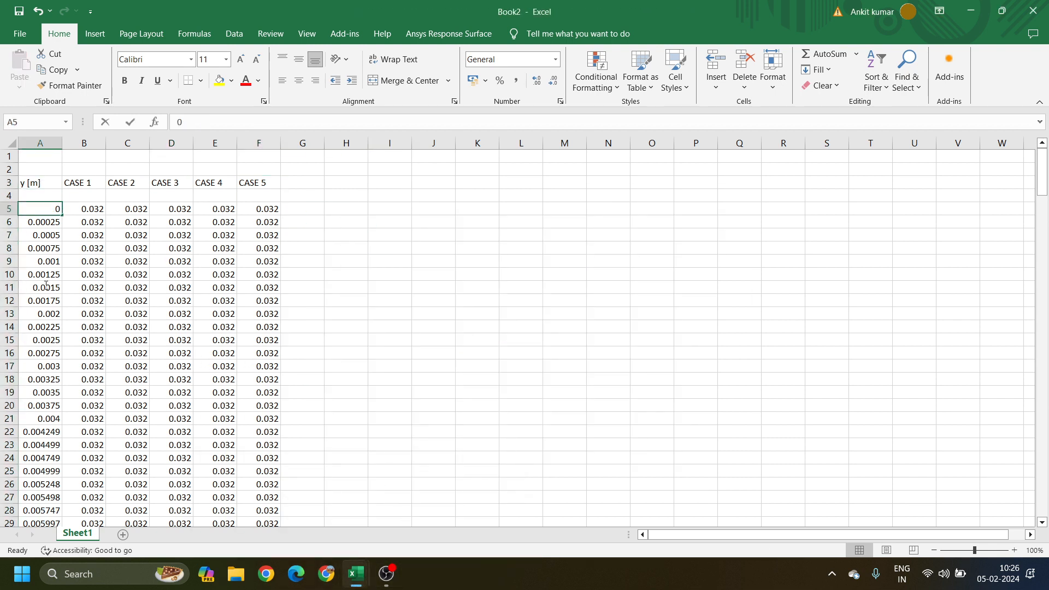
drag(52, 206, 39, 476)
scroll(635, 398, up, 10)
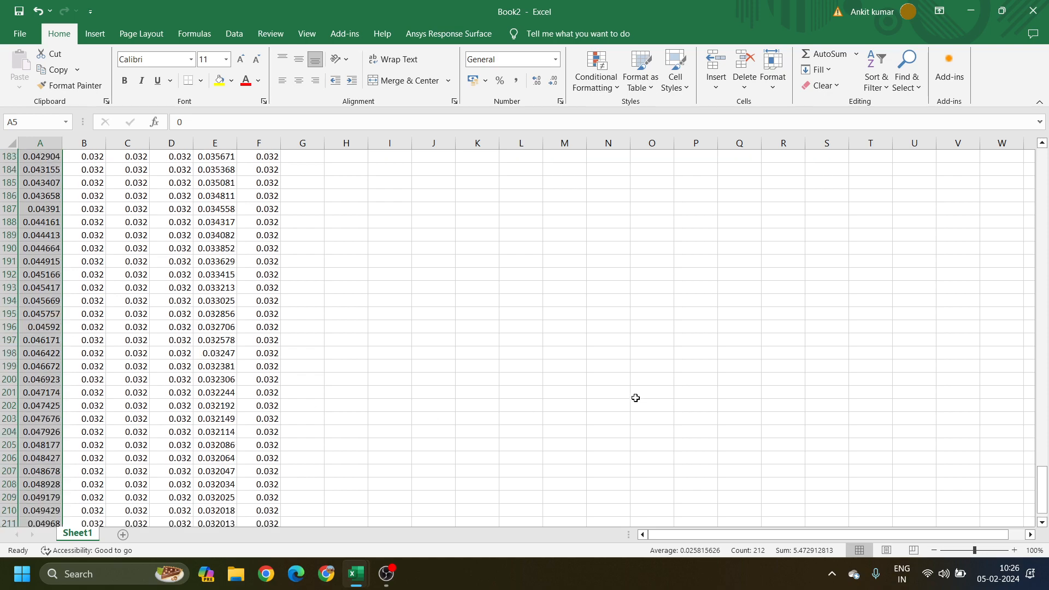
scroll(800, 432, up, 20)
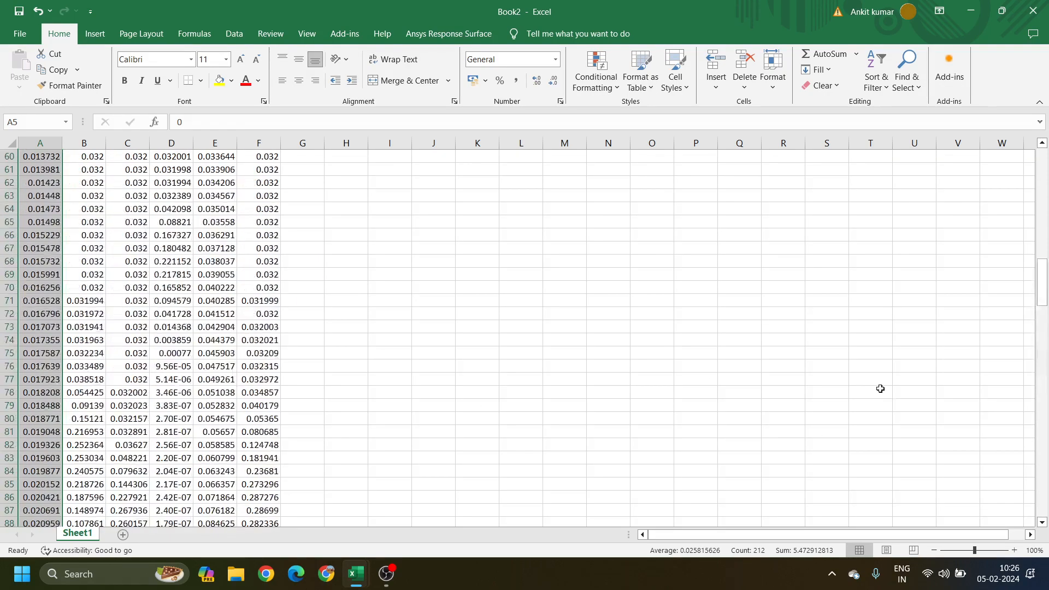
scroll(880, 389, up, 13)
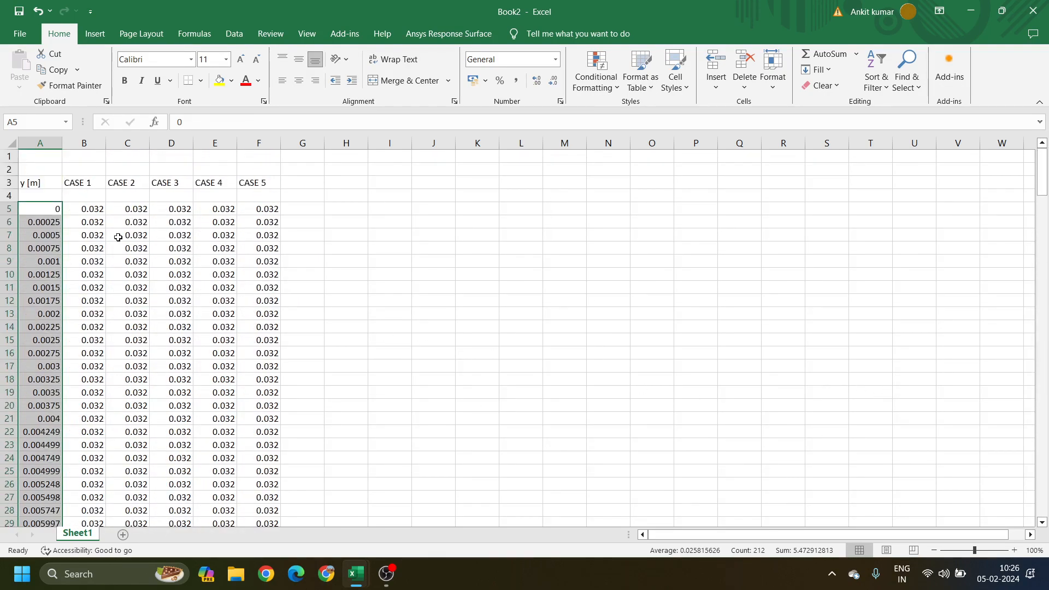
drag(80, 209, 267, 482)
scroll(335, 419, up, 20)
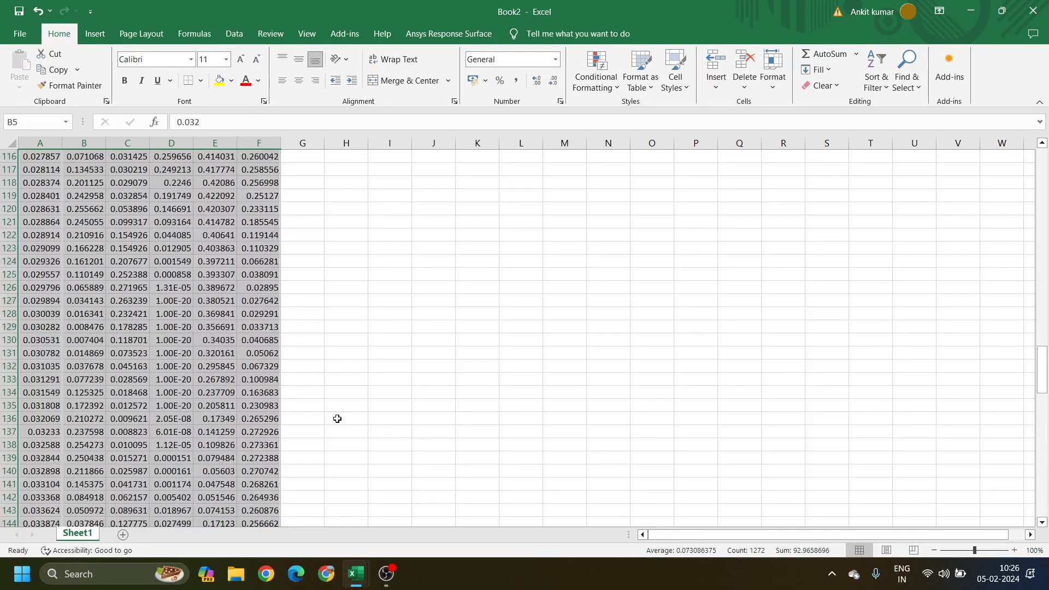
Step: Insert a Scatter with Smooth Lines chart of the selected data and shift it slightly upward beside the case columns
scroll(337, 418, up, 20)
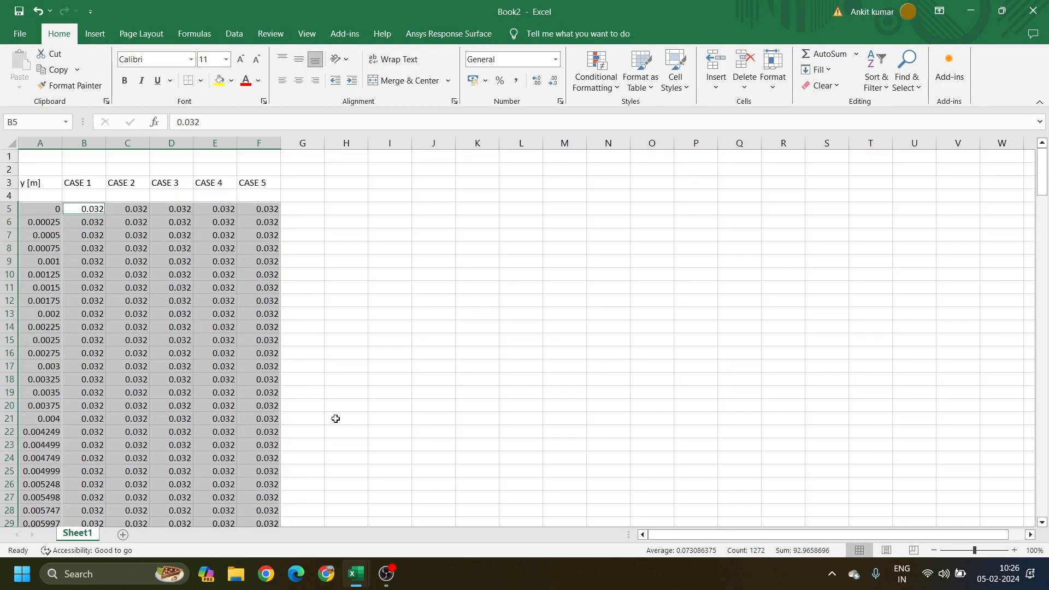
click(96, 34)
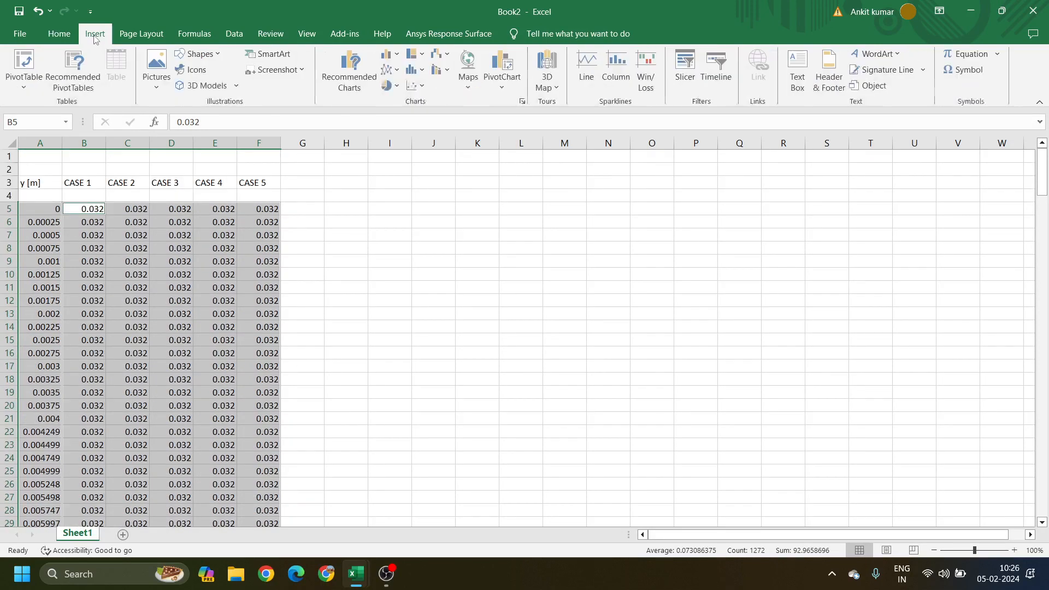
click(413, 89)
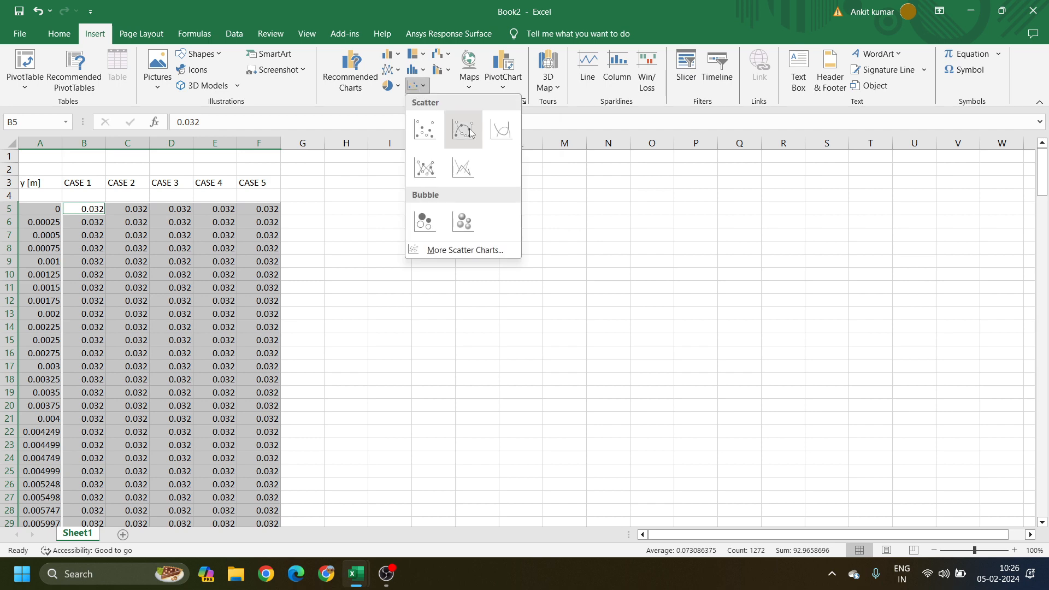
click(503, 137)
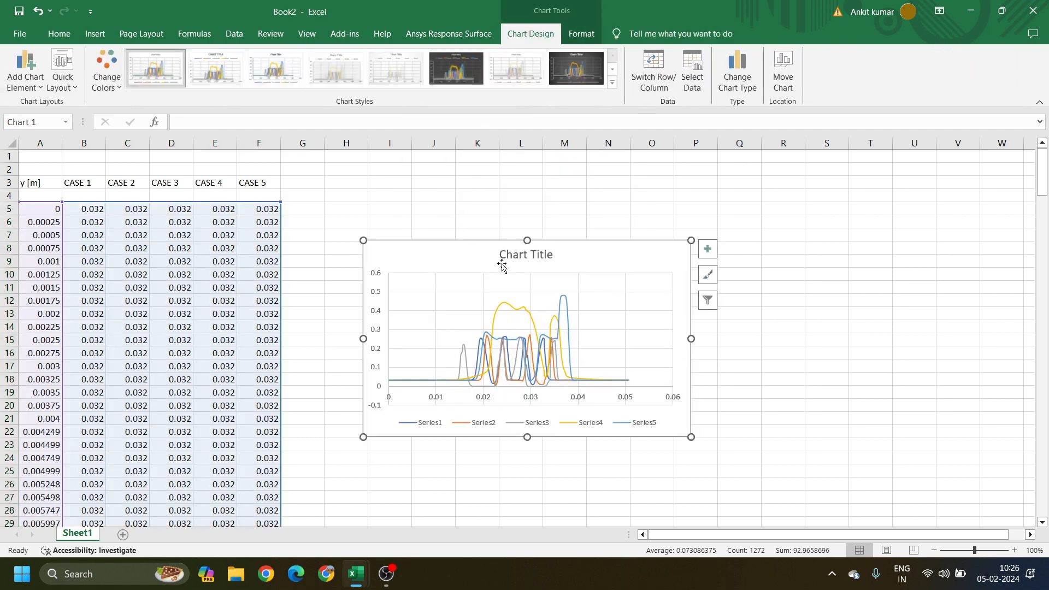
drag(444, 253, 445, 221)
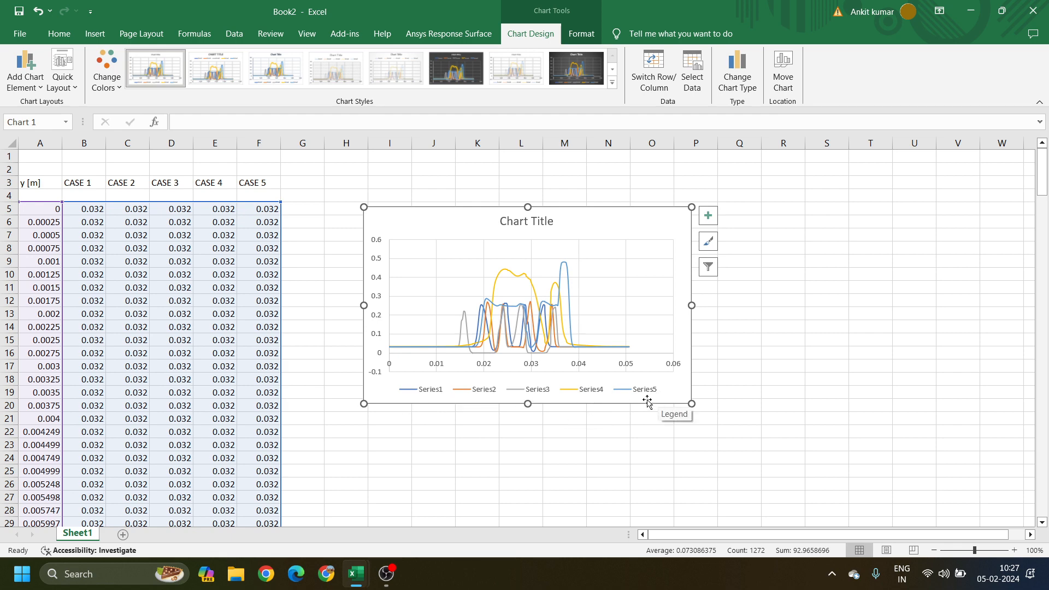
Step: Place the combined graph workbook and Book2 side by side and compare the new chart with the H2O mass fraction chart
mouse_move(350, 573)
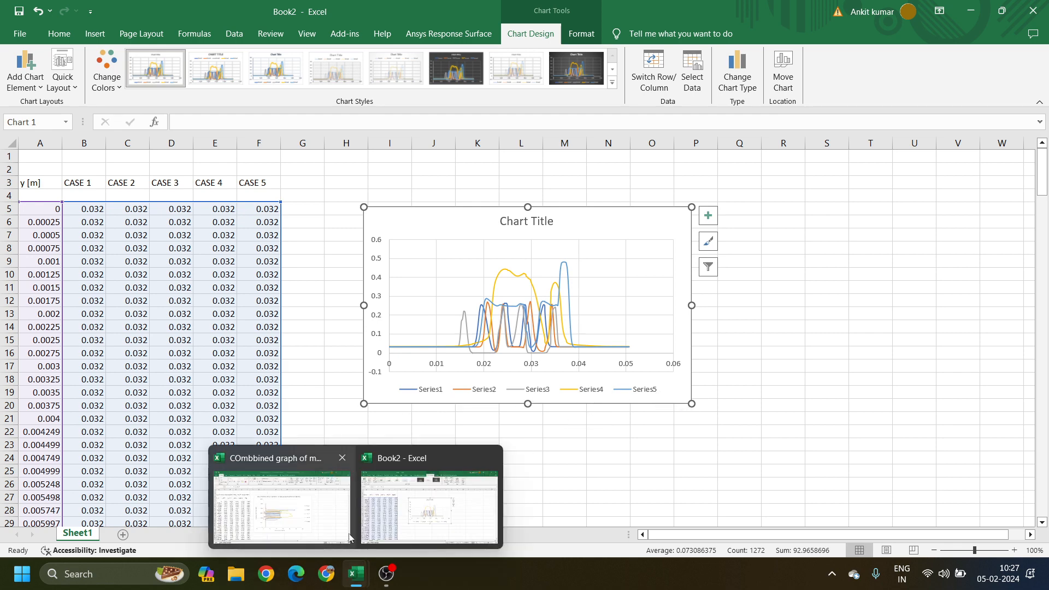
click(282, 503)
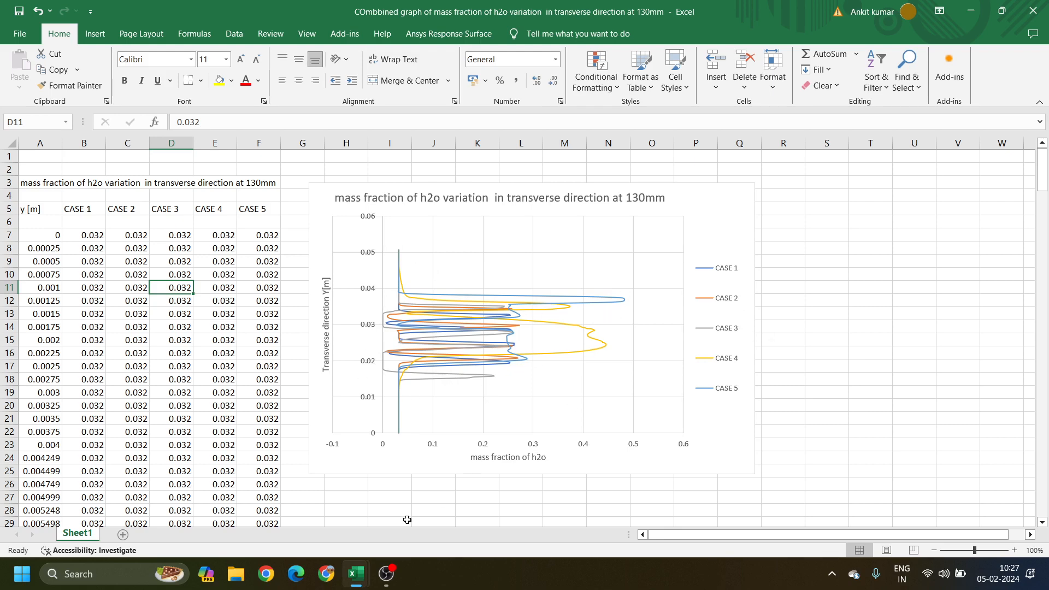
key(super+Right)
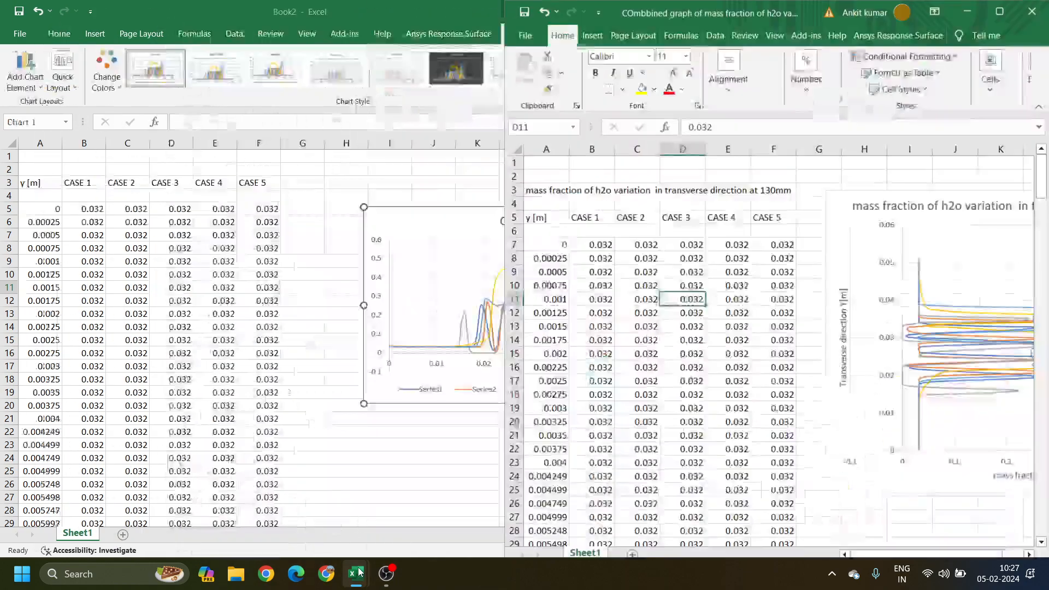
click(262, 169)
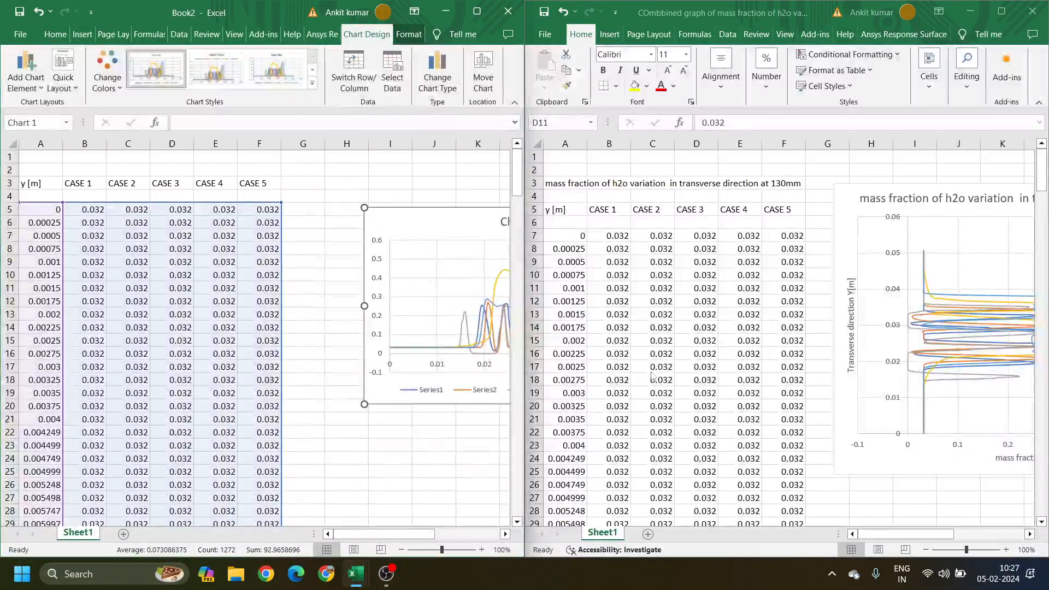
drag(395, 535, 432, 537)
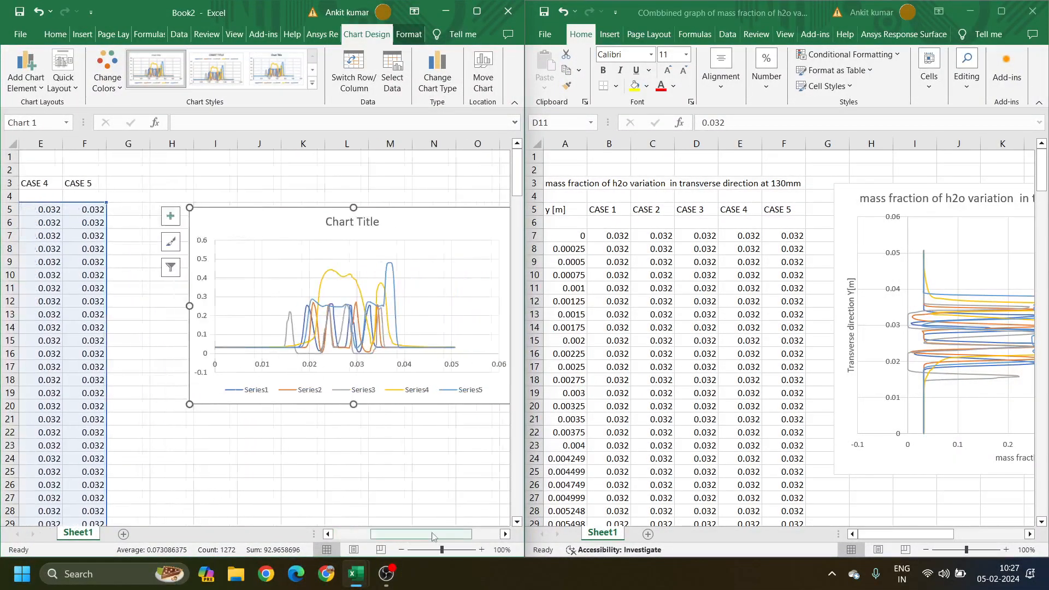
mouse_move(945, 535)
mouse_down()
mouse_move(990, 534)
mouse_move(929, 537)
mouse_move(956, 536)
mouse_up()
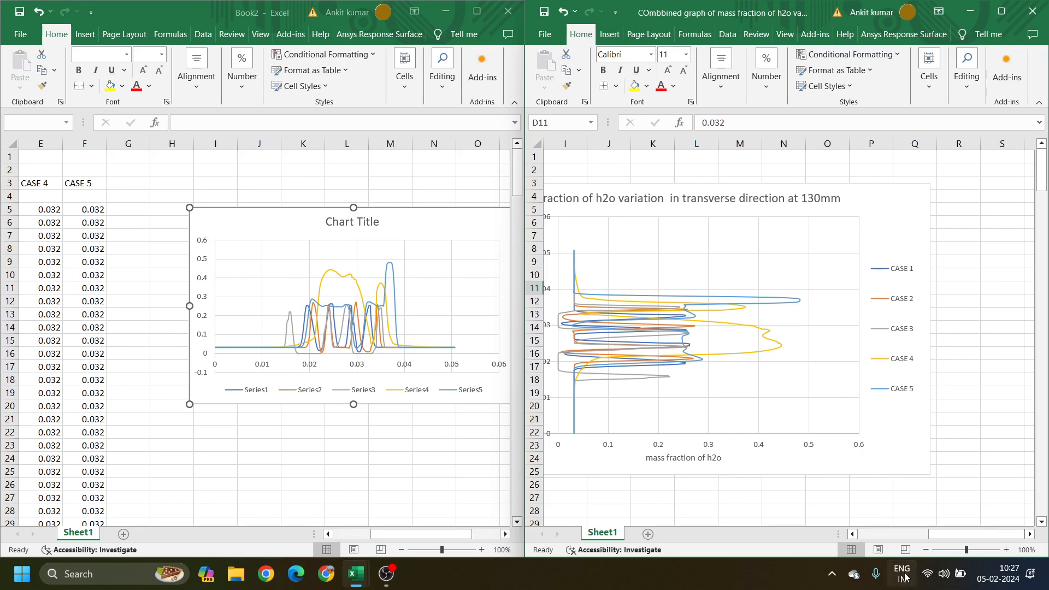
drag(957, 541, 931, 541)
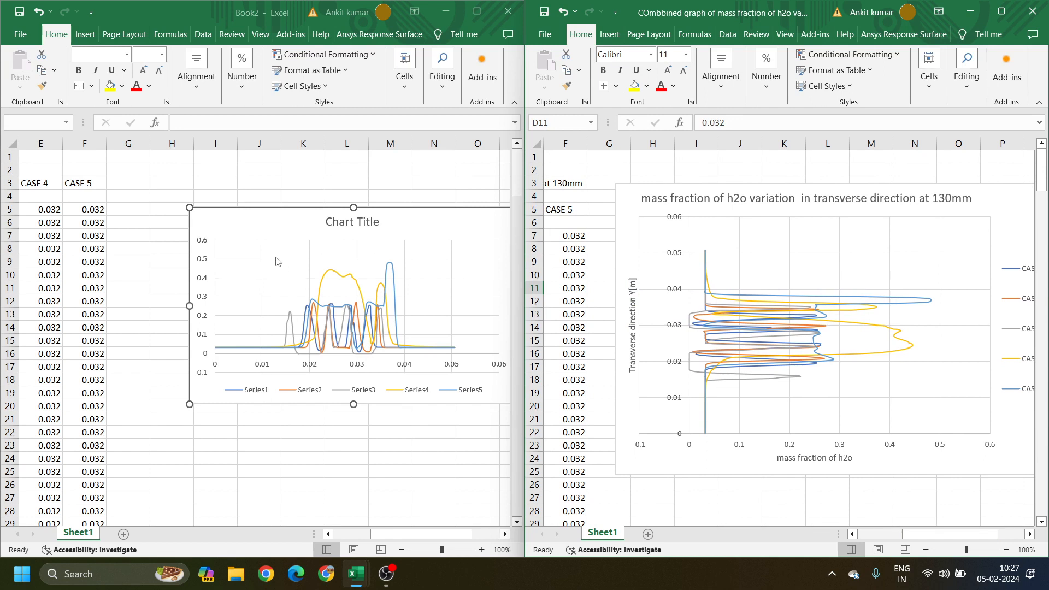
click(251, 229)
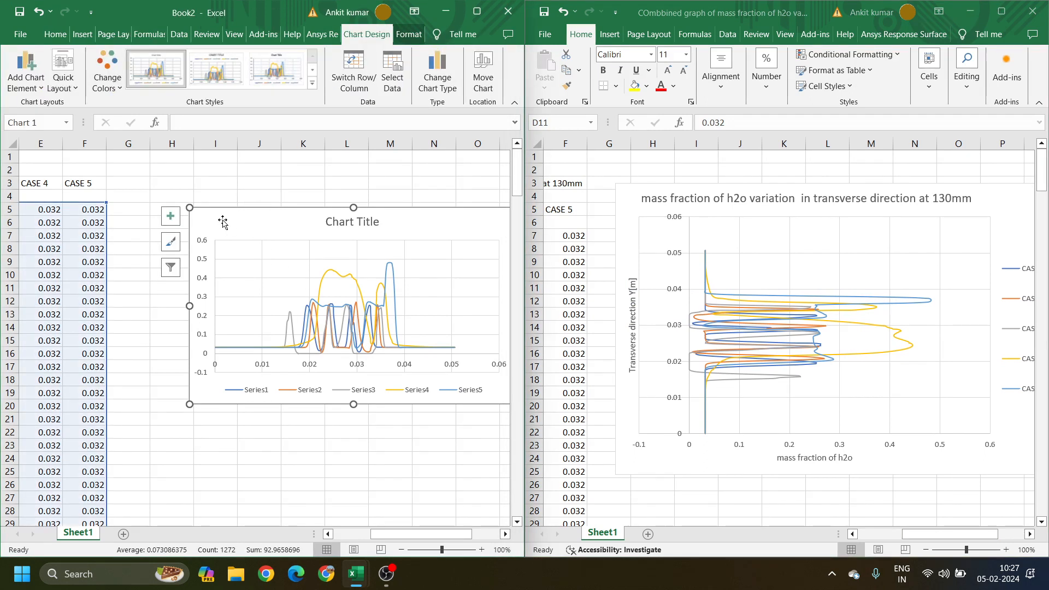
drag(222, 218, 167, 217)
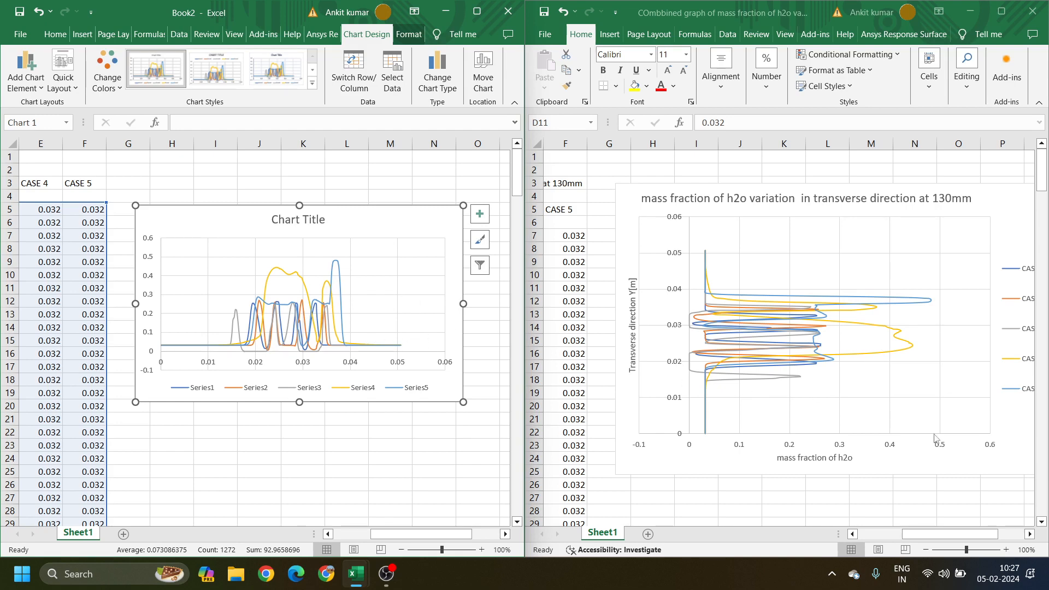
drag(916, 537, 941, 533)
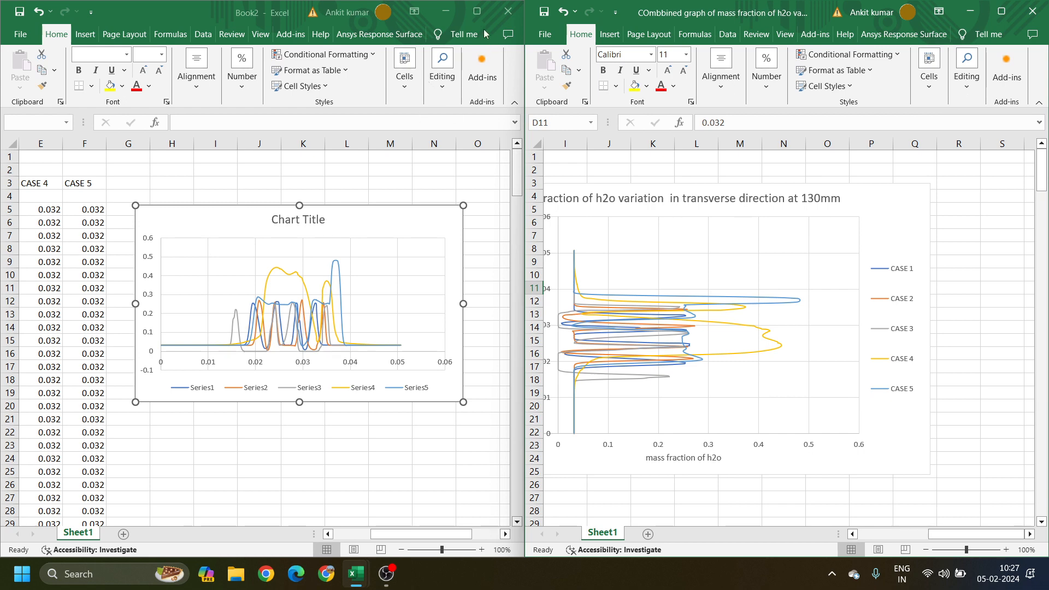
Step: Maximize Book2 and move the new chart away from the case columns so it starts at about column J
click(476, 11)
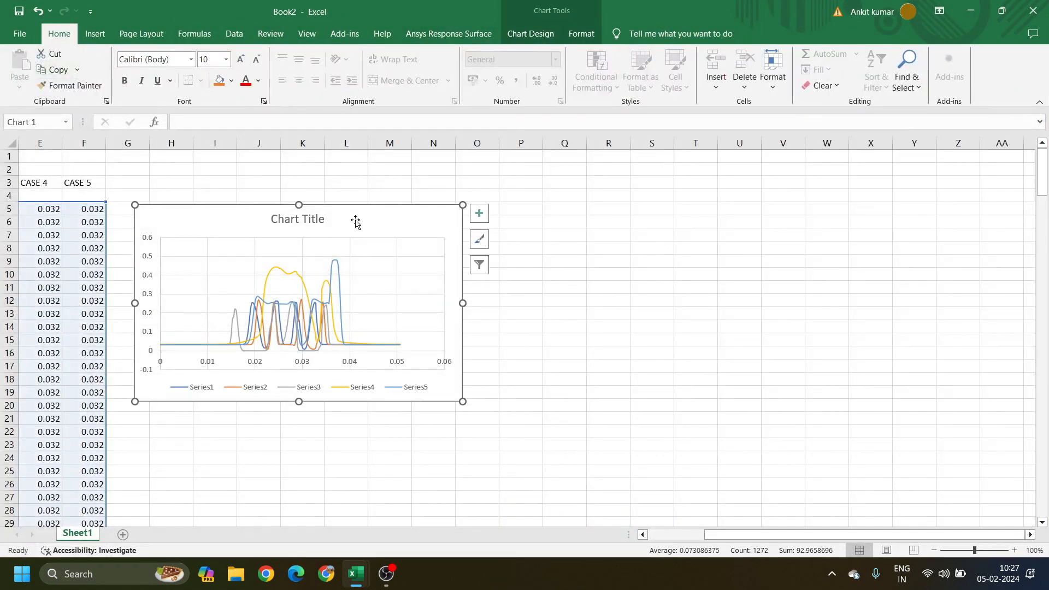
drag(356, 221, 454, 214)
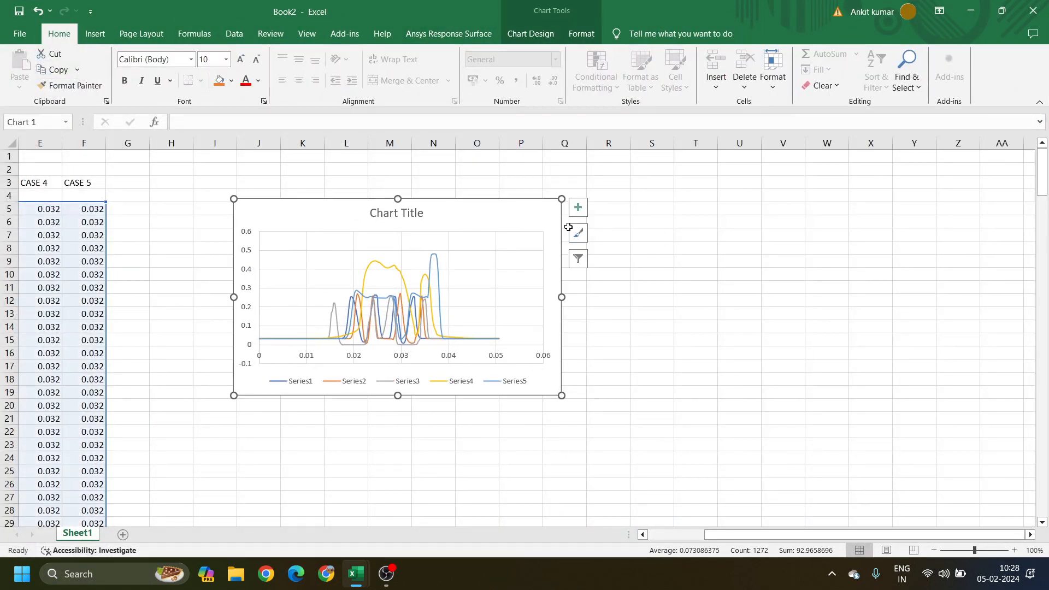
click(578, 207)
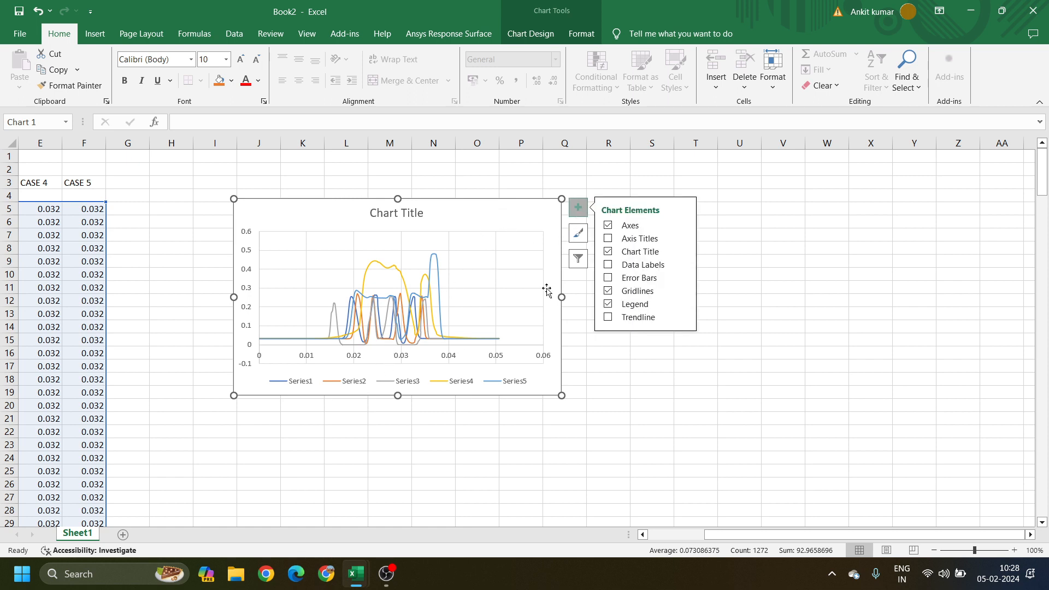
click(635, 408)
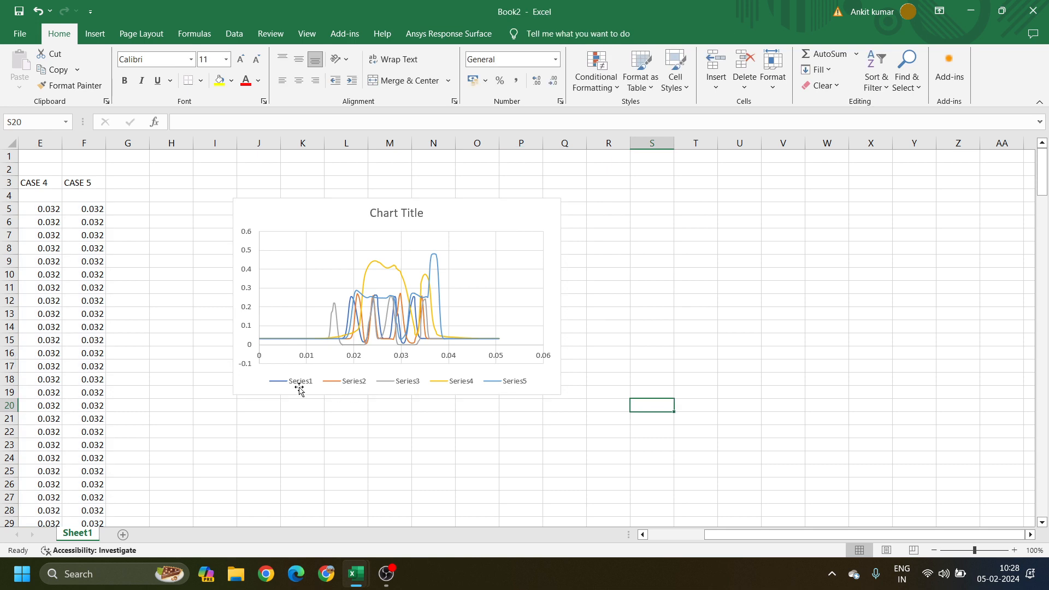
Step: Examine the new chart's plot area, horizontal axis labels and series legend
click(319, 363)
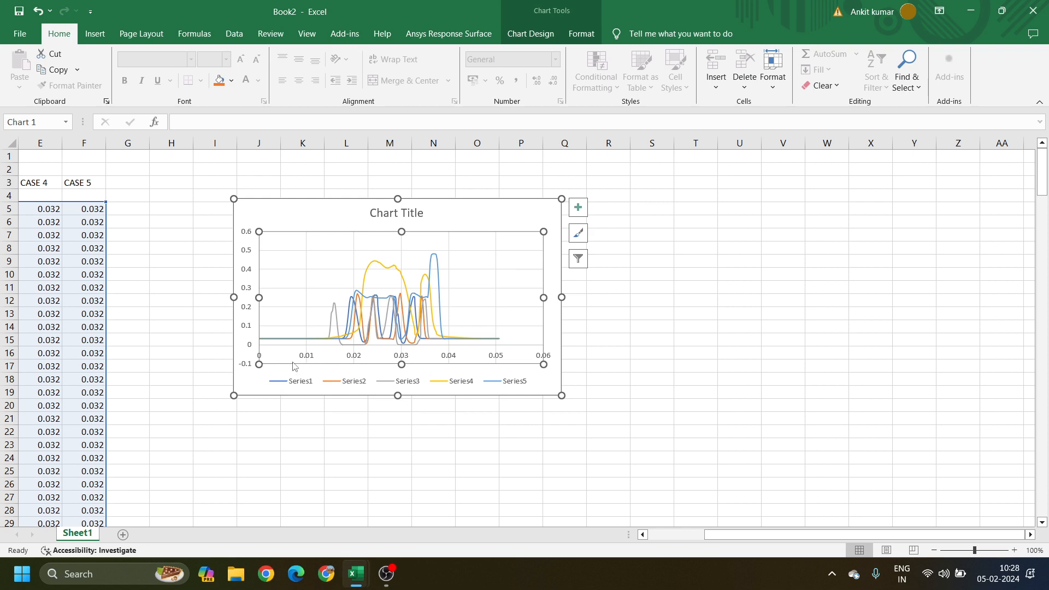
click(267, 375)
click(276, 359)
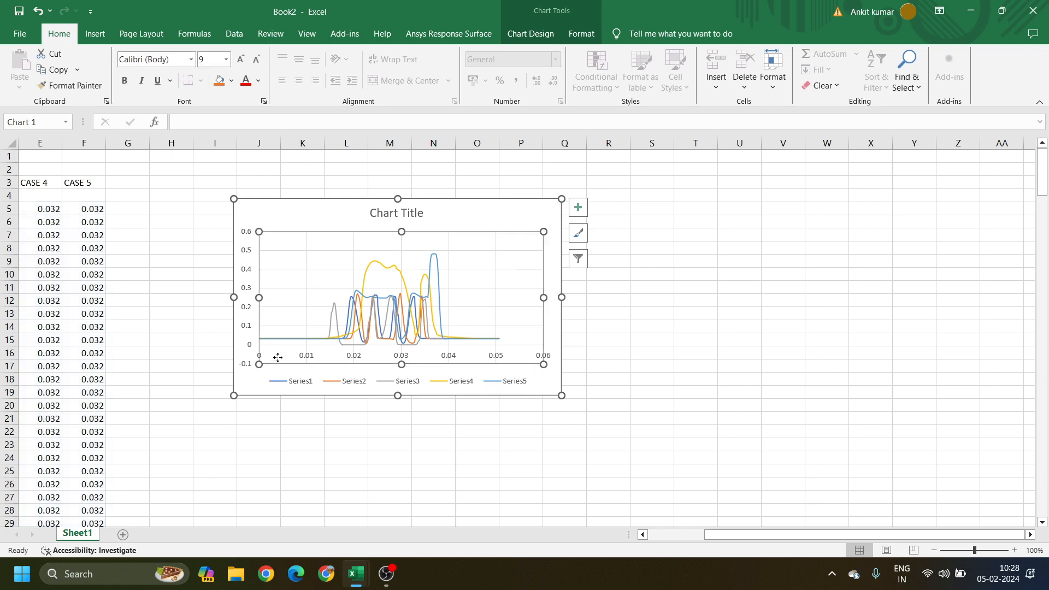
click(545, 359)
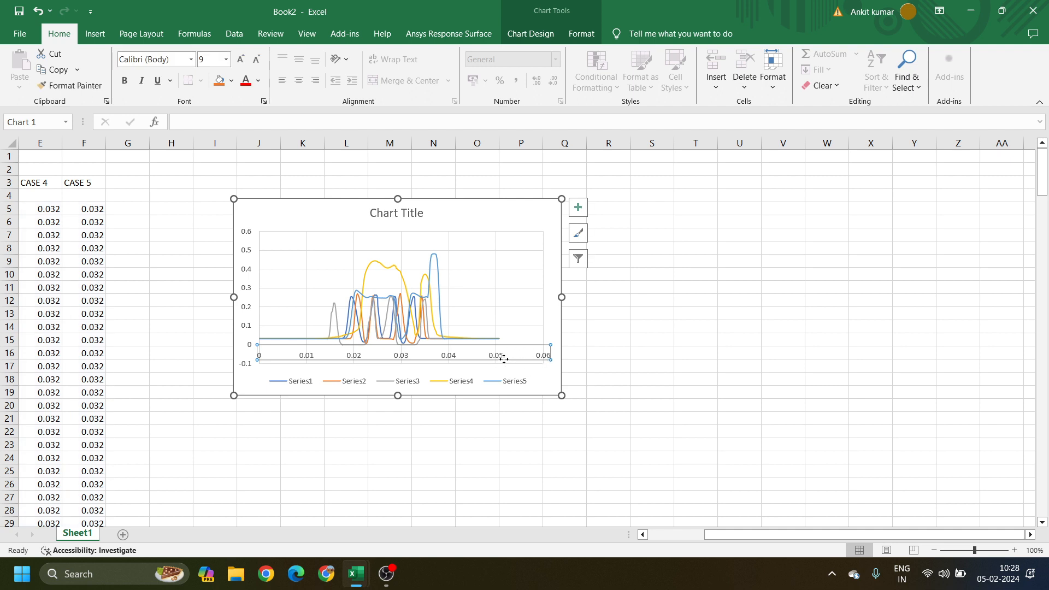
click(529, 377)
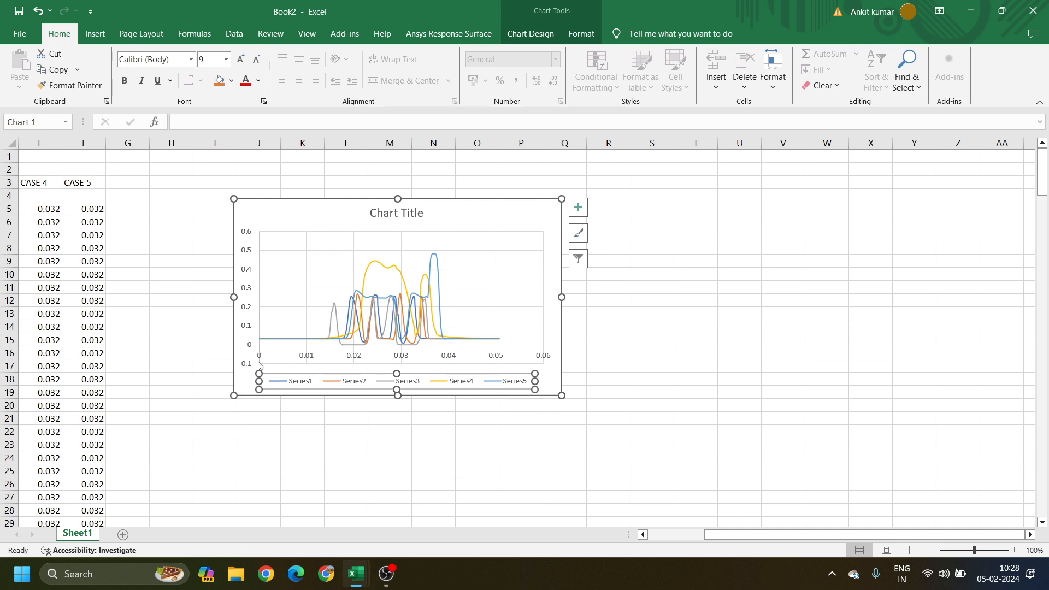
click(396, 361)
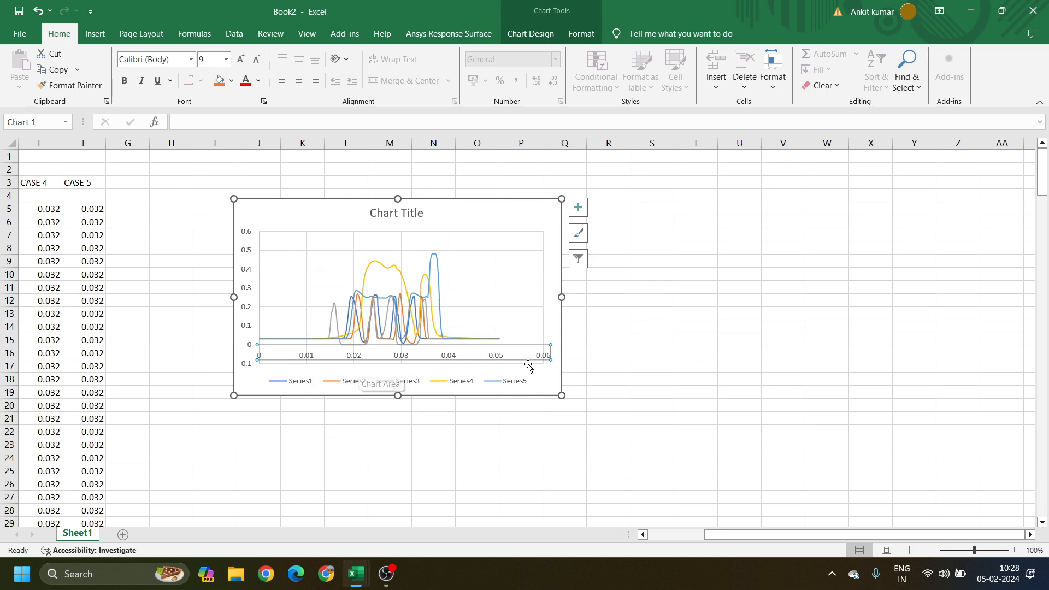
Step: Open the data source selection for the new chart and move its dialog clear of the plot
right_click(491, 359)
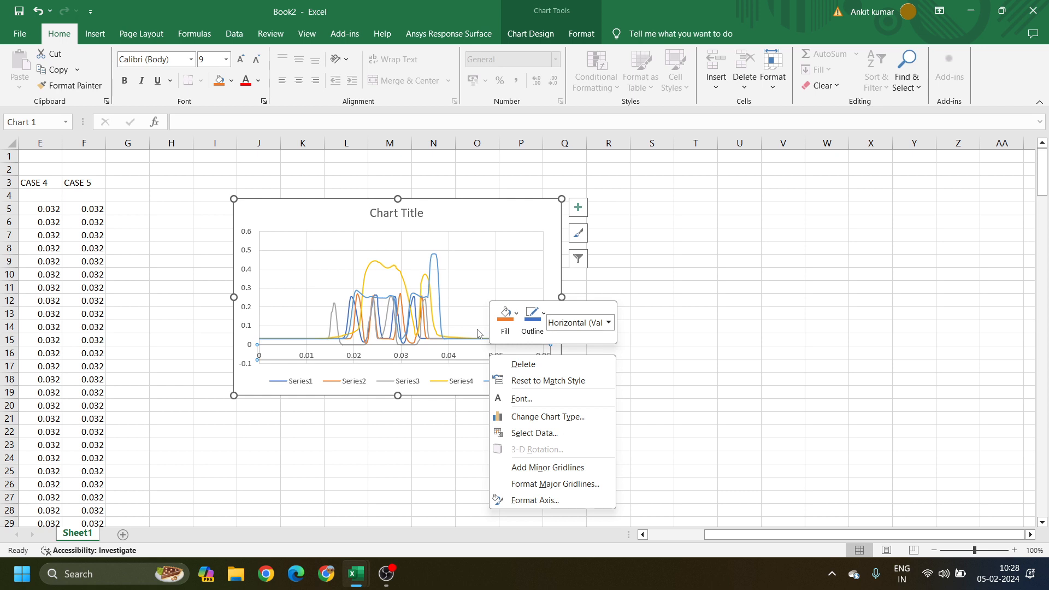
click(517, 437)
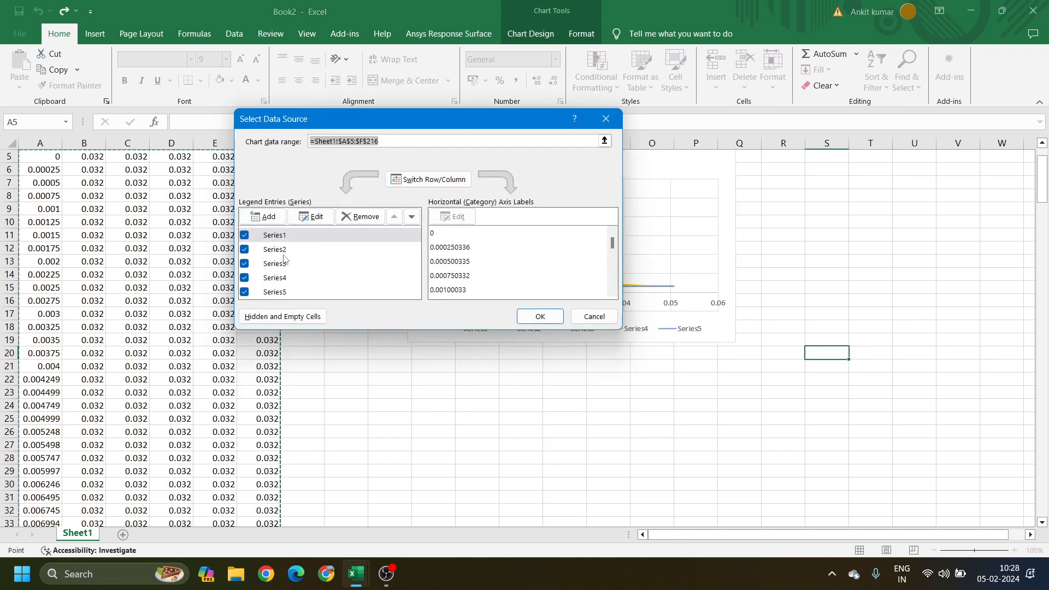
drag(397, 118, 182, 158)
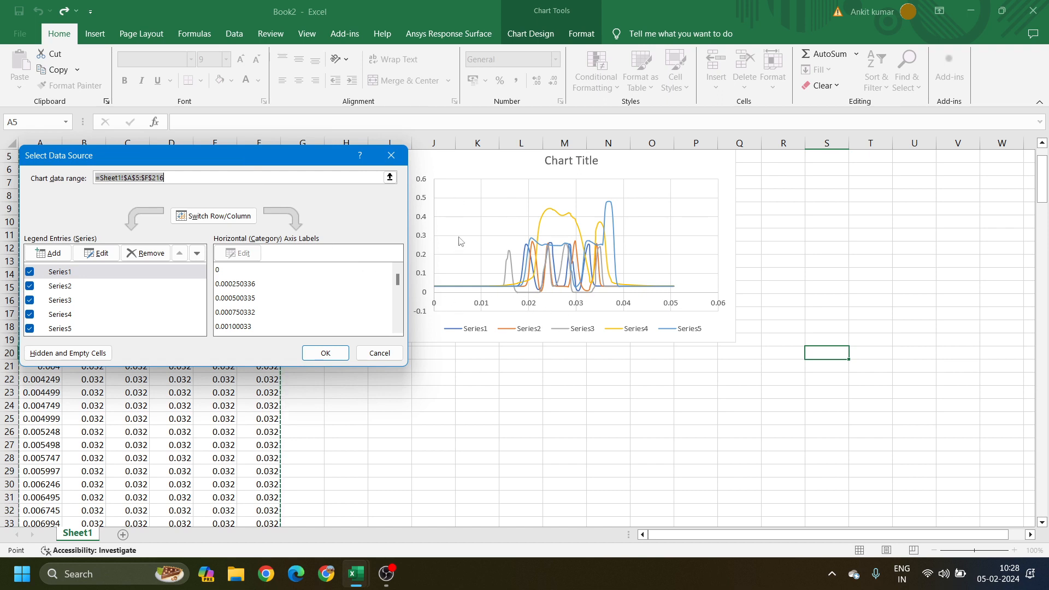
Step: Look through the Series1 to Series5 legend entries in the chart's data source
click(77, 286)
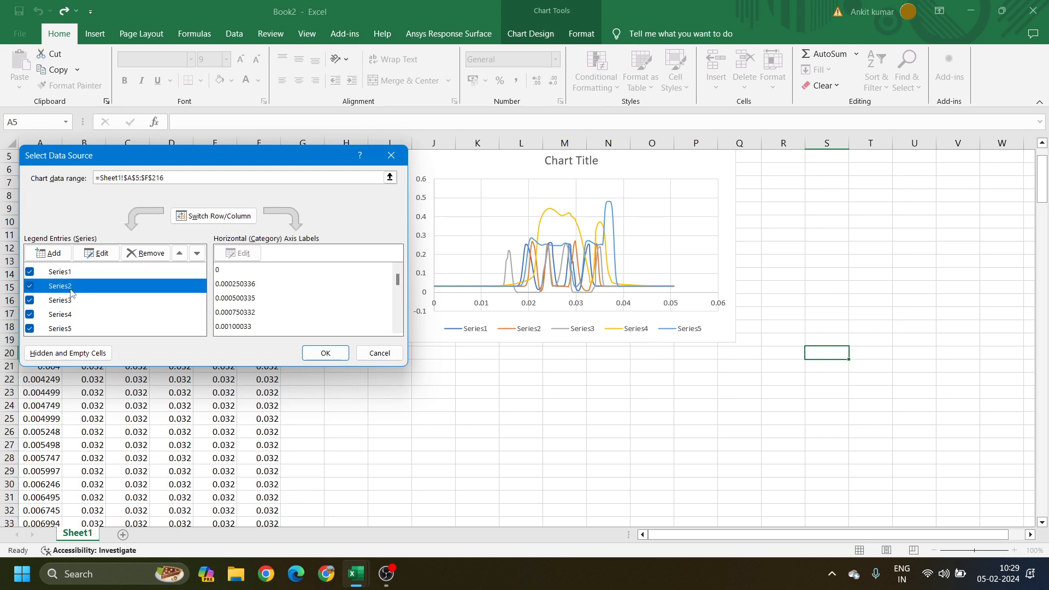
click(72, 301)
click(71, 315)
click(70, 326)
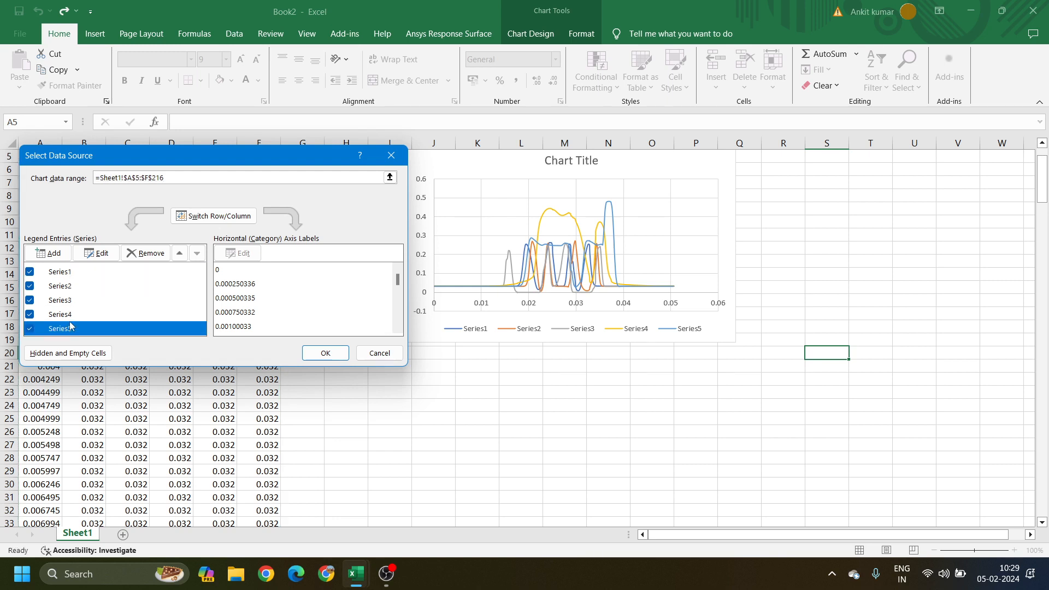
click(74, 287)
click(75, 273)
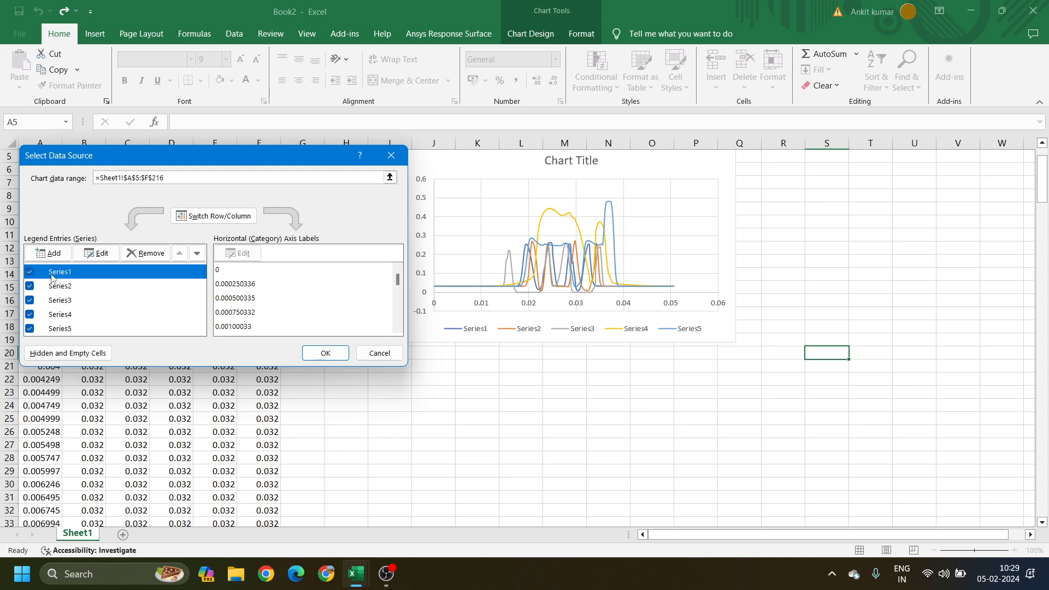
click(82, 290)
Step: Open Series1 for editing, name it CASE 1, and move the edit dialog away from the chart
click(87, 272)
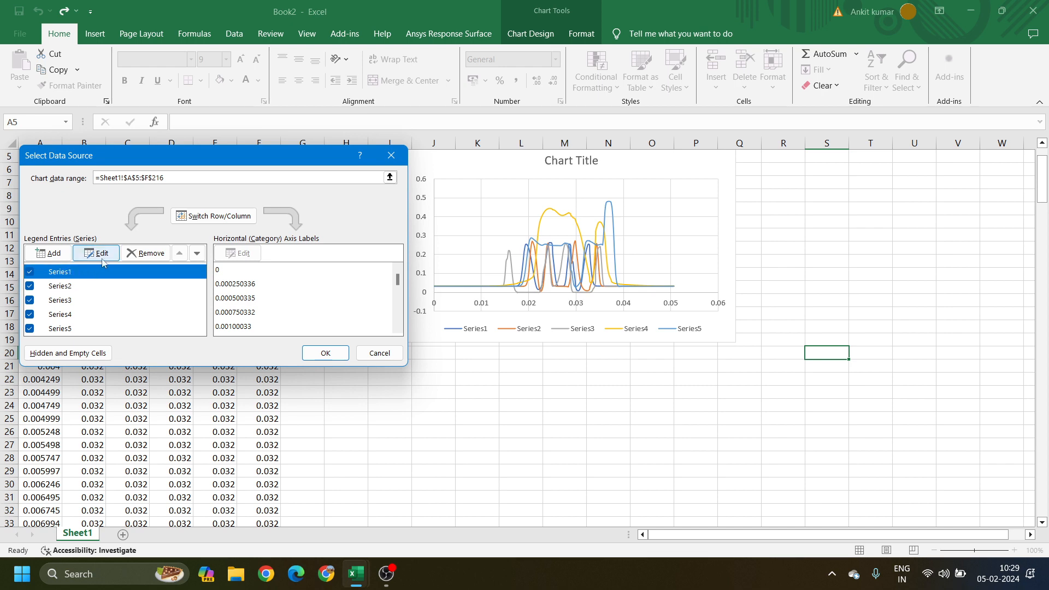
click(97, 253)
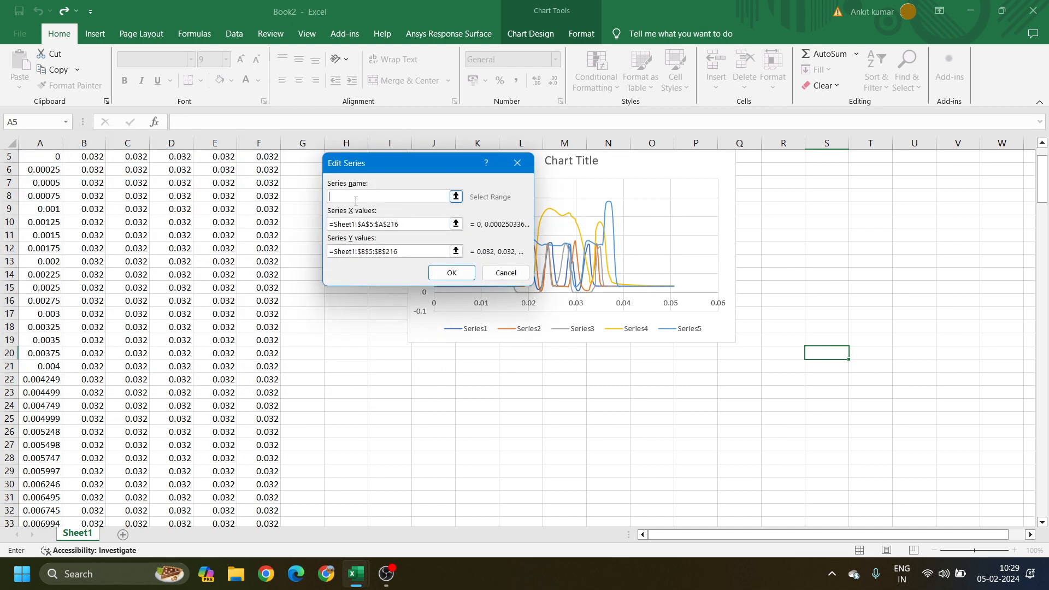
drag(364, 167, 252, 158)
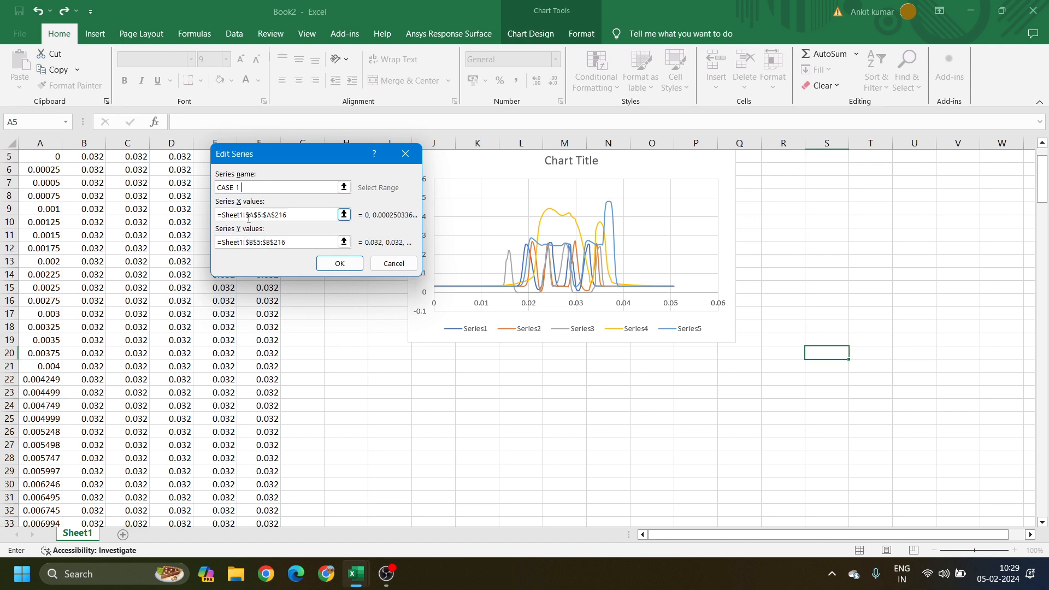
Step: Examine which worksheet columns the X values and Y values ranges of CASE 1 refer to
drag(300, 215, 216, 215)
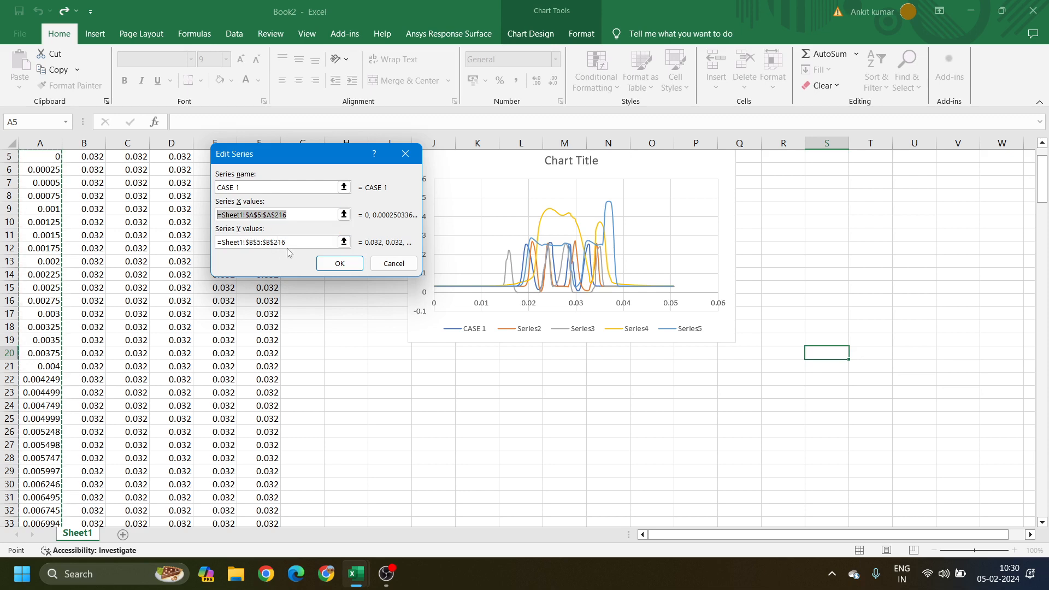
drag(289, 242, 211, 239)
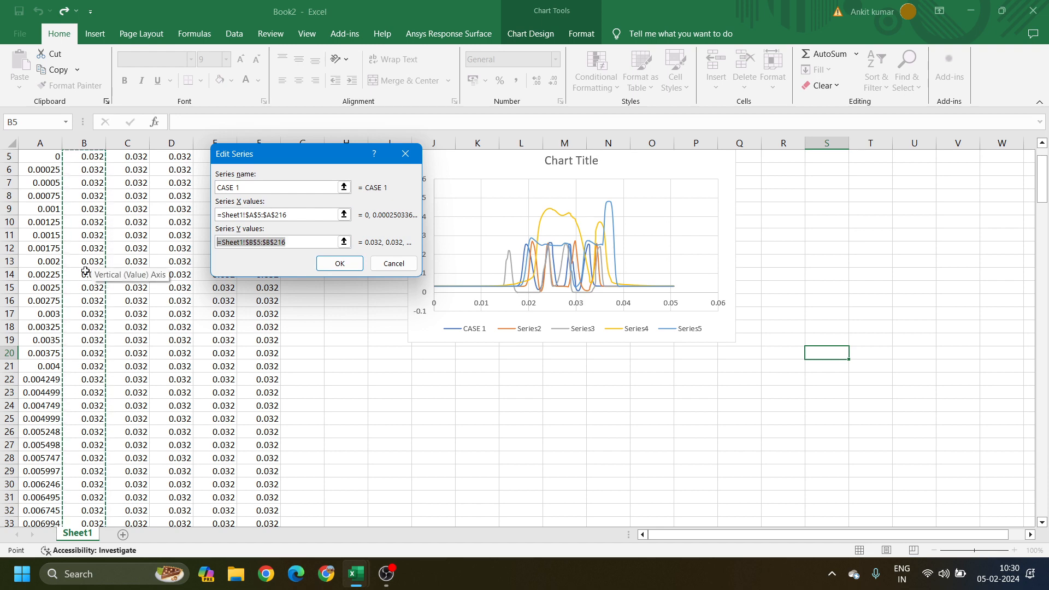
drag(286, 213, 218, 214)
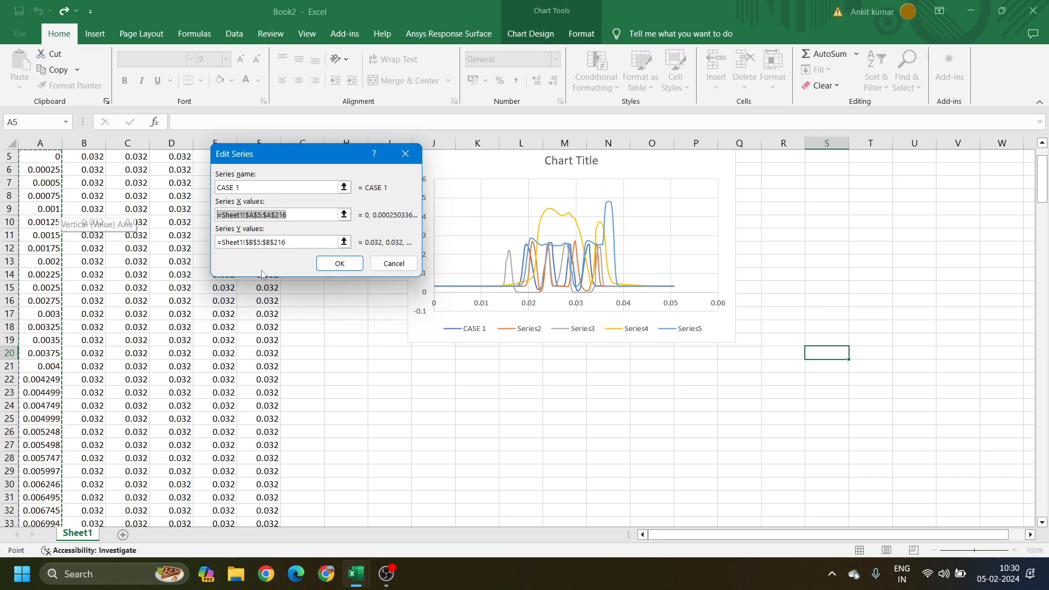
drag(334, 242, 209, 243)
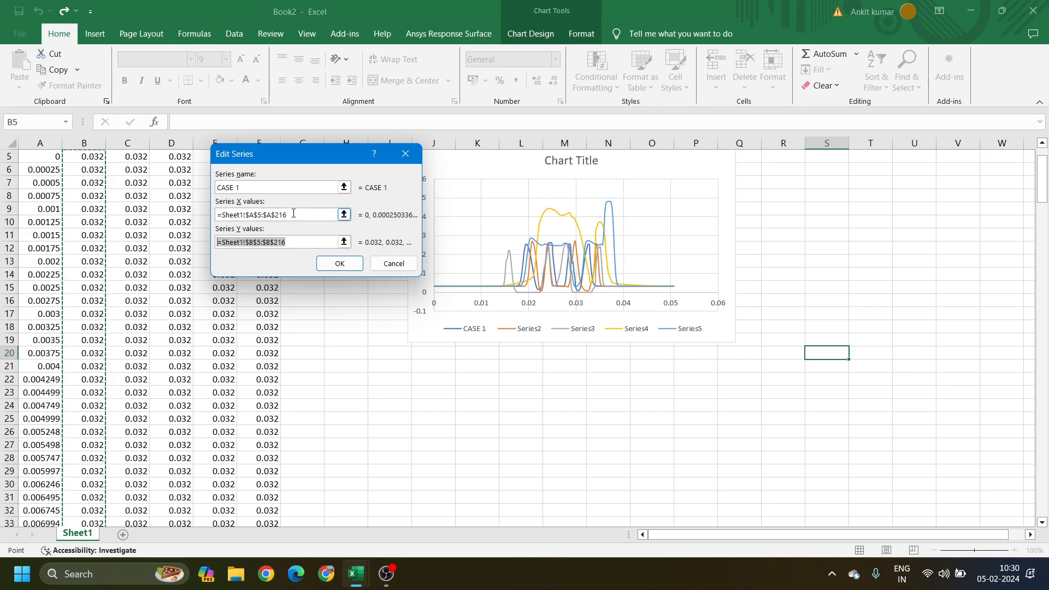
click(294, 214)
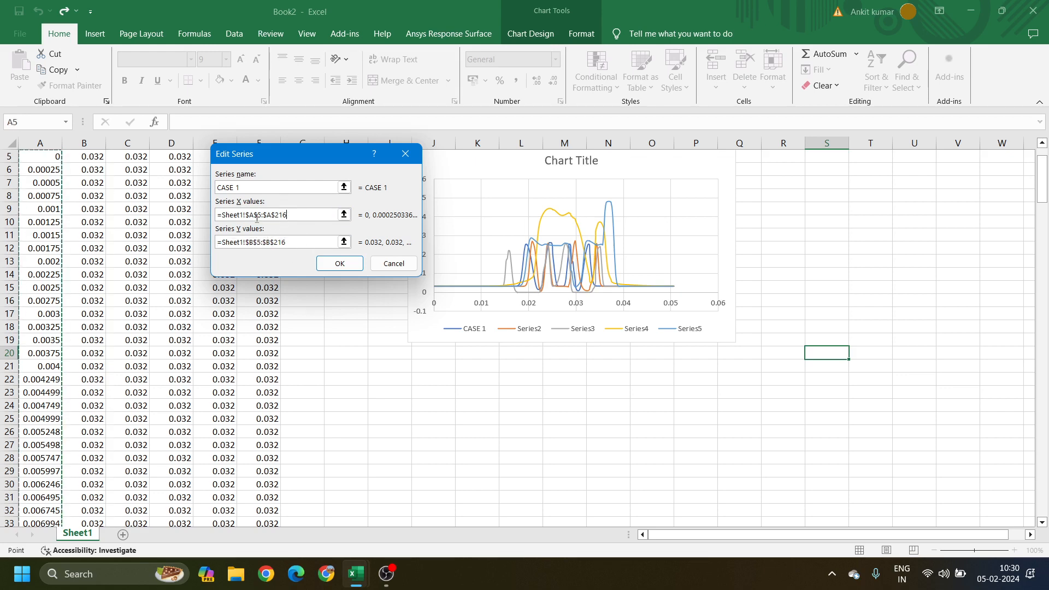
double_click(295, 213)
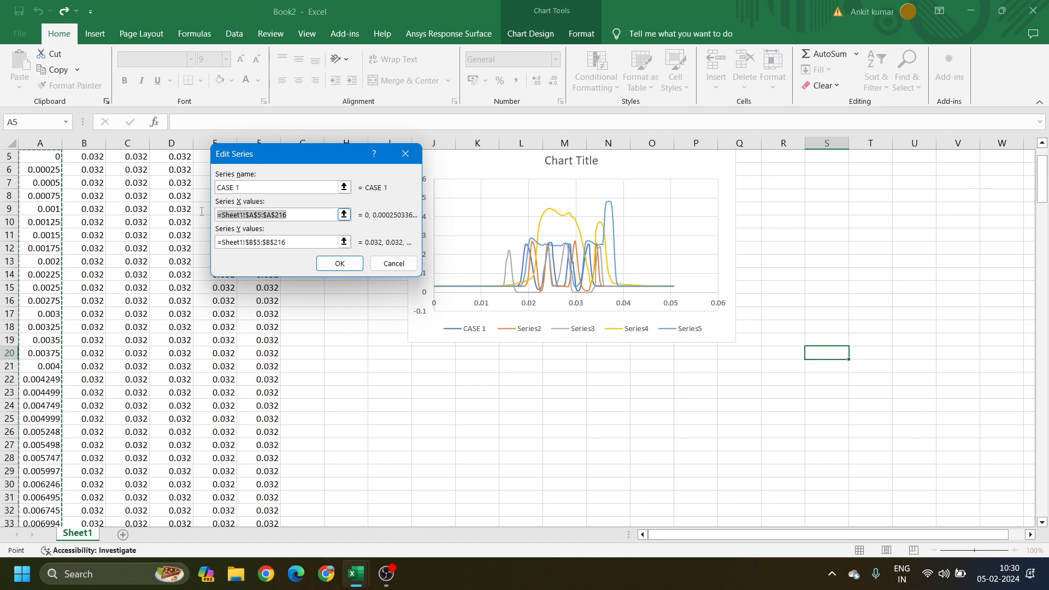
drag(292, 240, 192, 240)
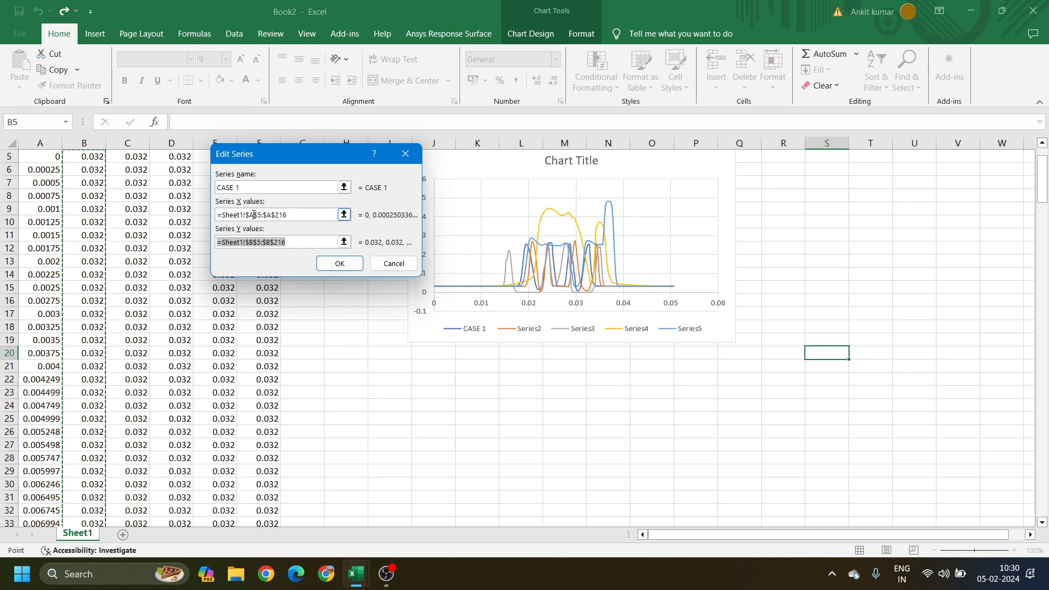
click(254, 215)
click(250, 245)
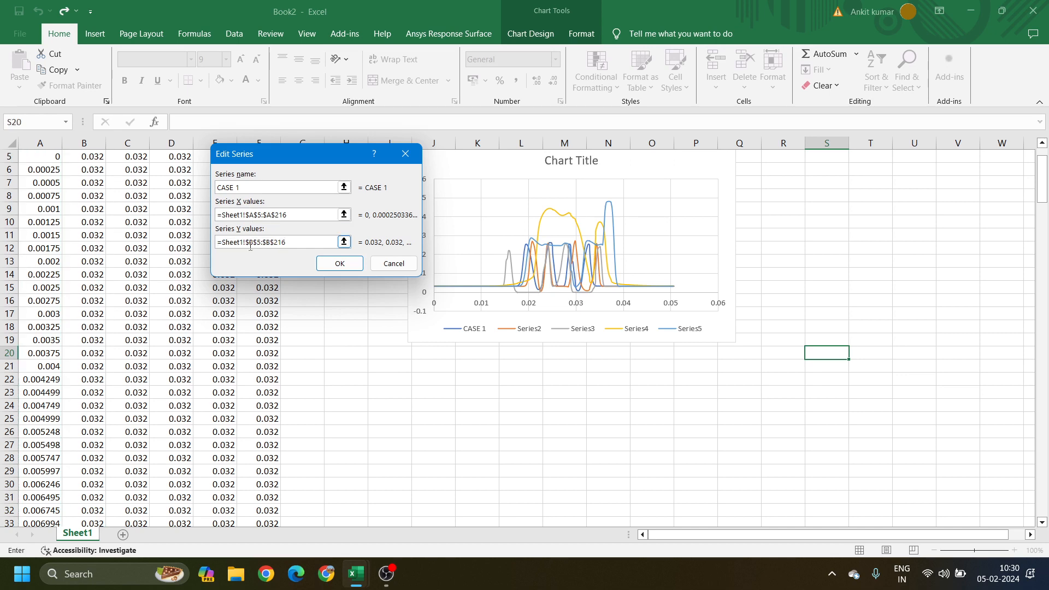
click(250, 242)
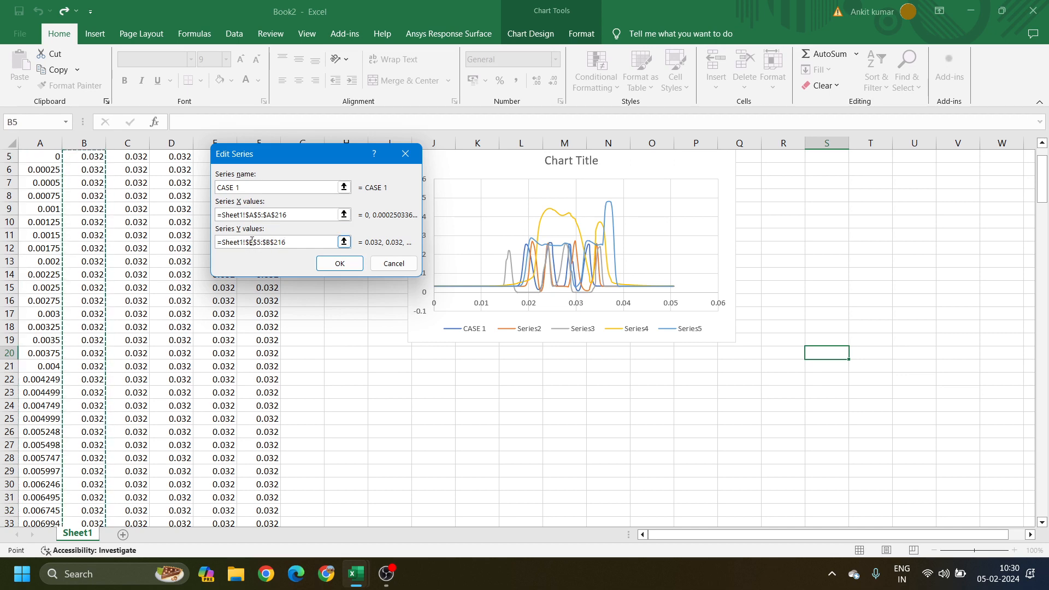
click(254, 241)
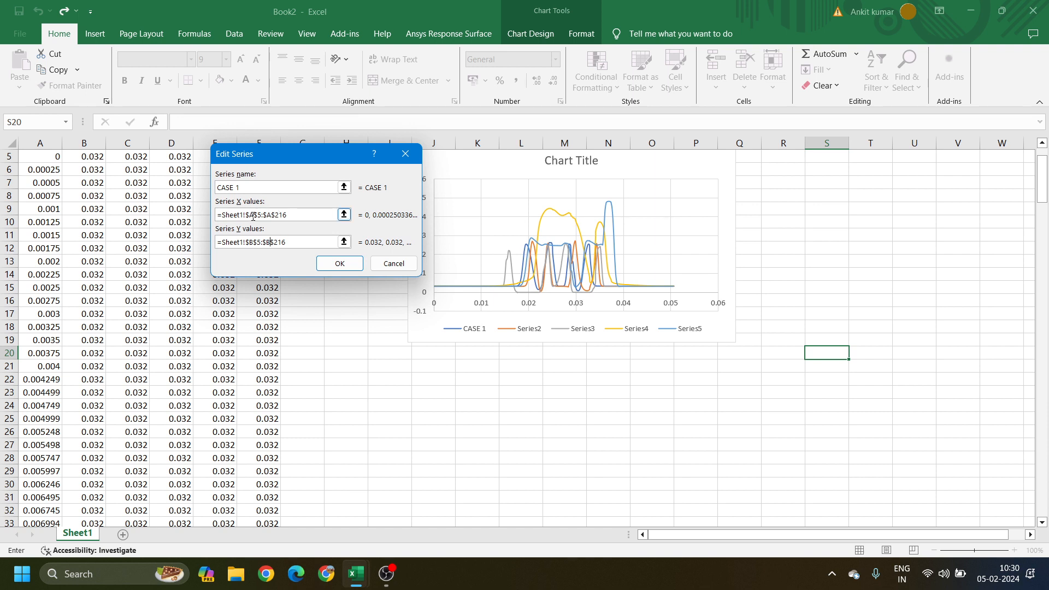
click(254, 244)
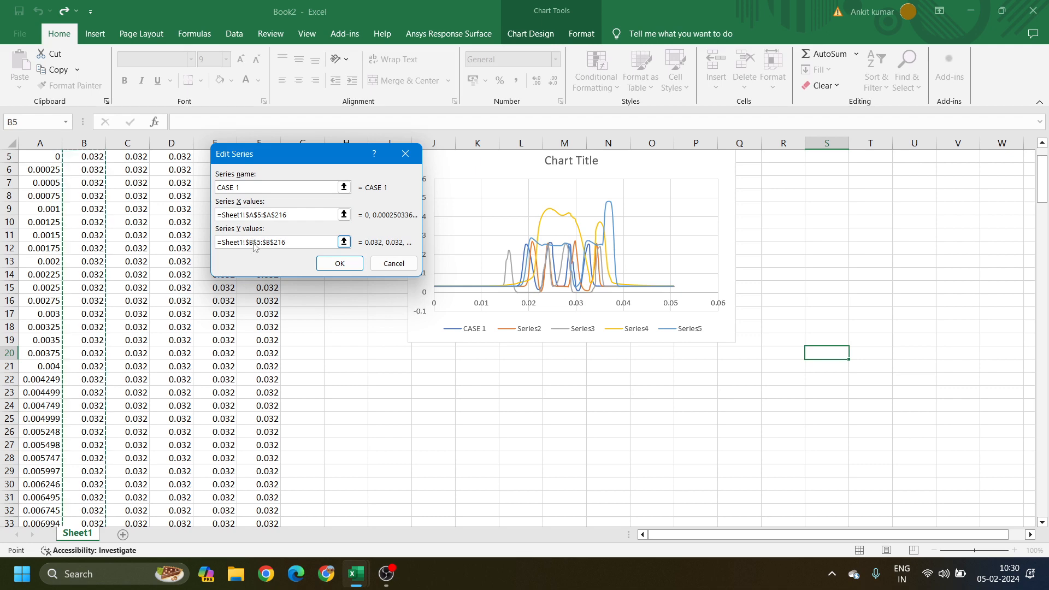
click(269, 242)
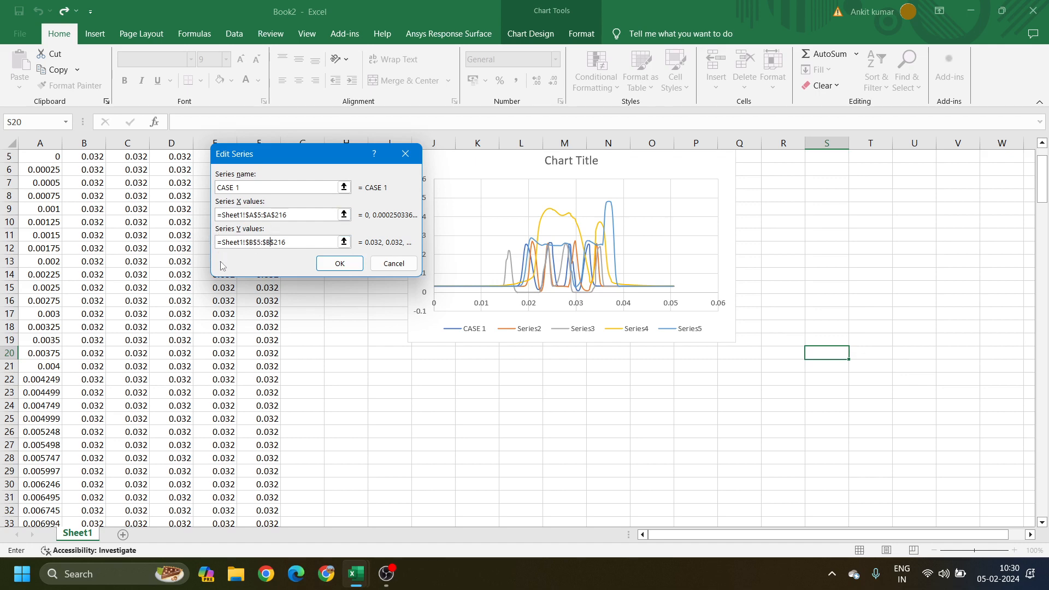
click(255, 216)
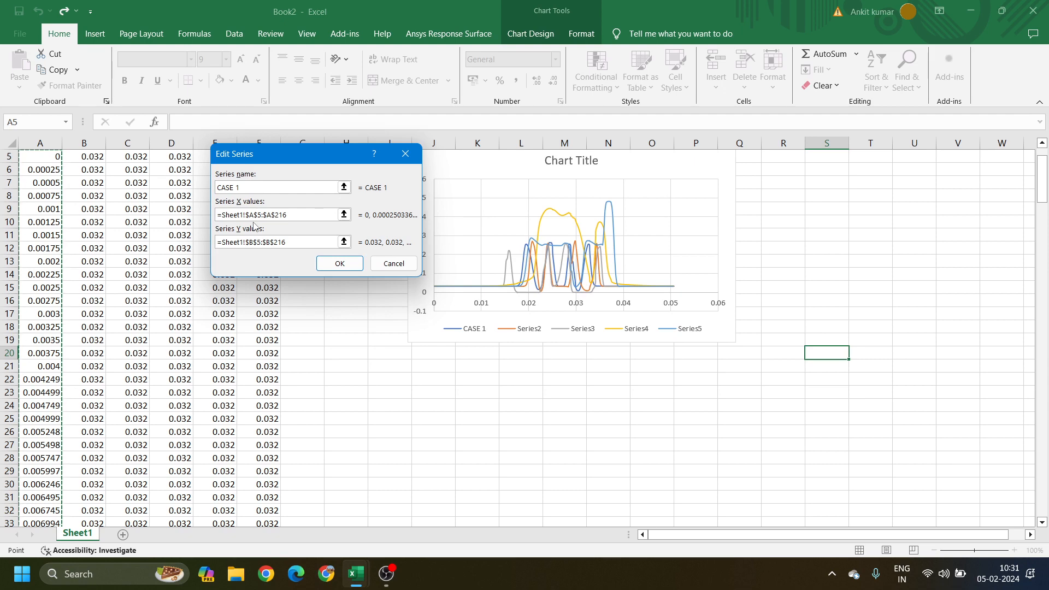
click(256, 216)
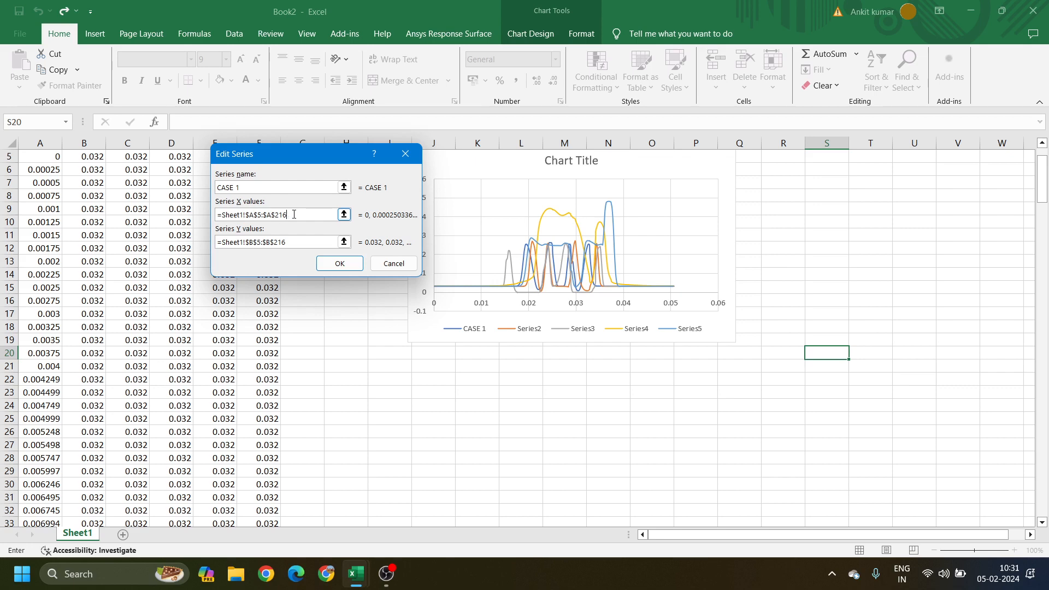
Step: Set the X values of CASE 1 to =Sheet1!$B$5:$B$216
key(BackSpace)
click(254, 216)
key(BackSpace)
text(B)
key(BackSpace)
text(B)
Step: Set the Y values of CASE 1 to =Sheet1!$A$5:$A$216, check both ranges, and accept the series changes
click(253, 242)
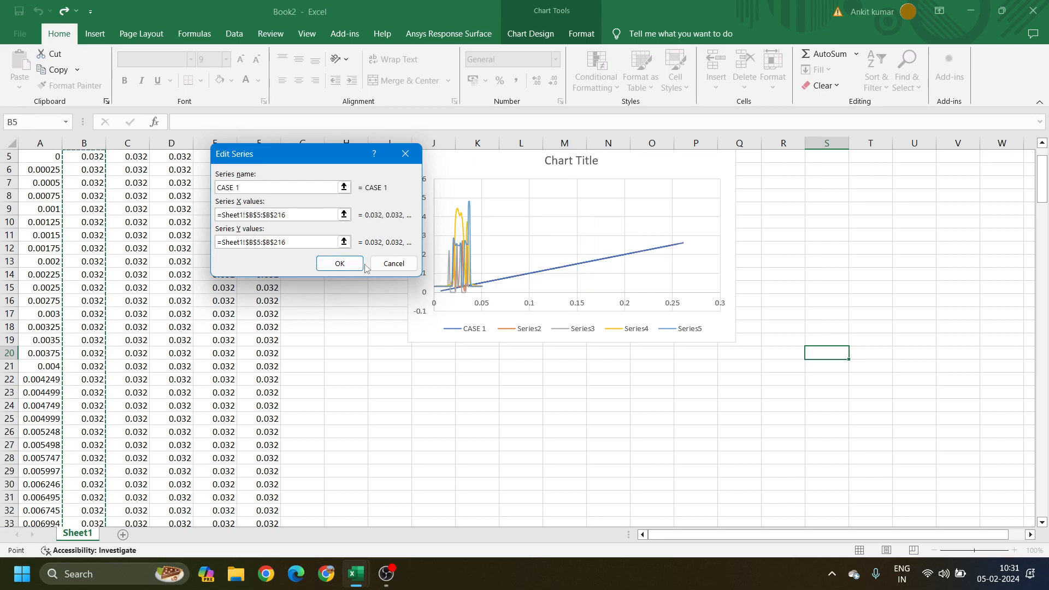
key(BackSpace)
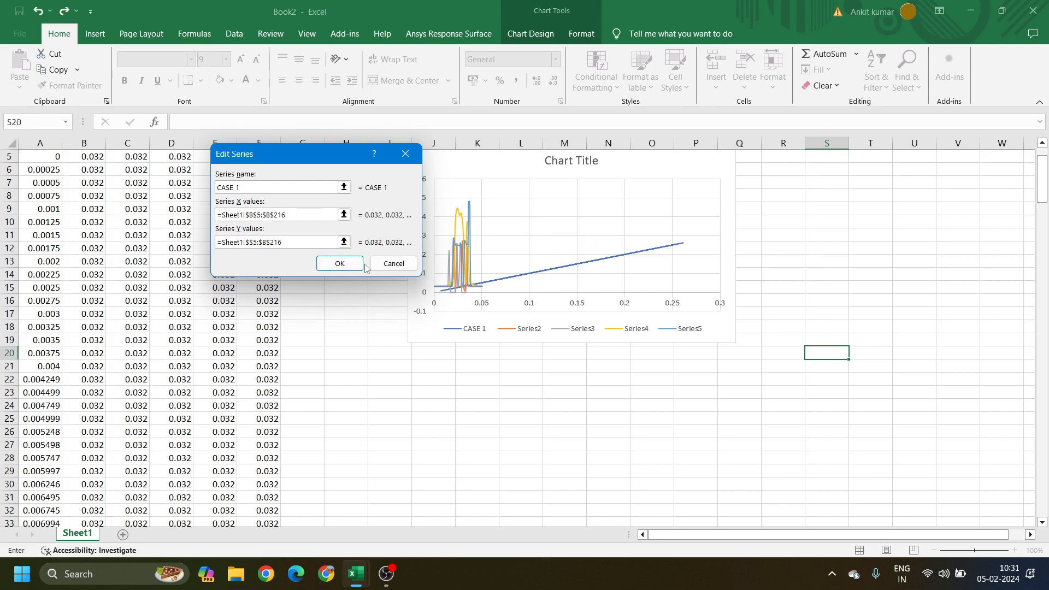
text(A)
key(BackSpace)
text(A)
drag(242, 187, 194, 184)
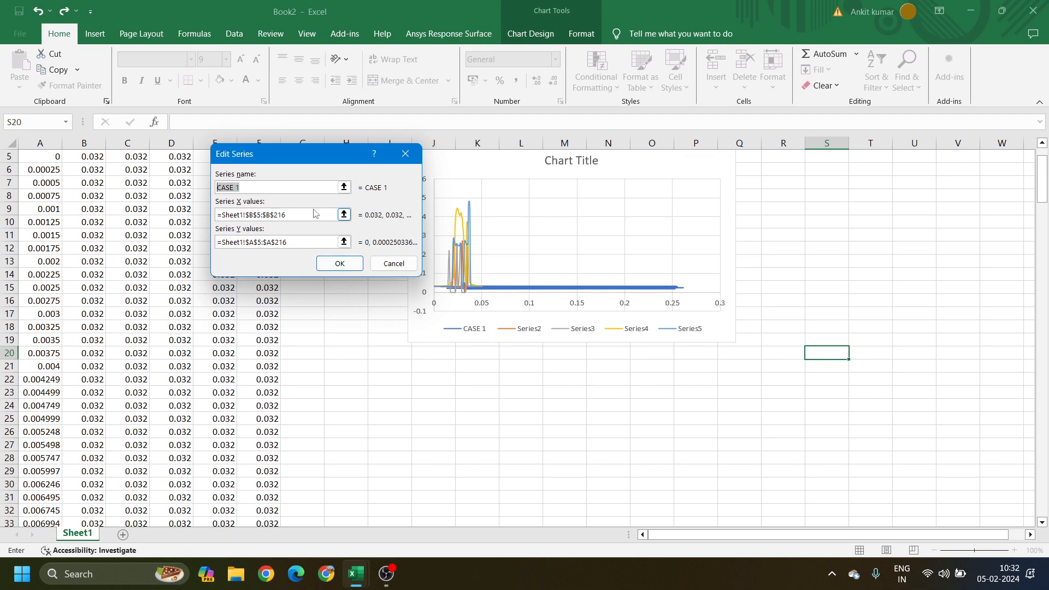
click(255, 215)
click(255, 243)
click(255, 242)
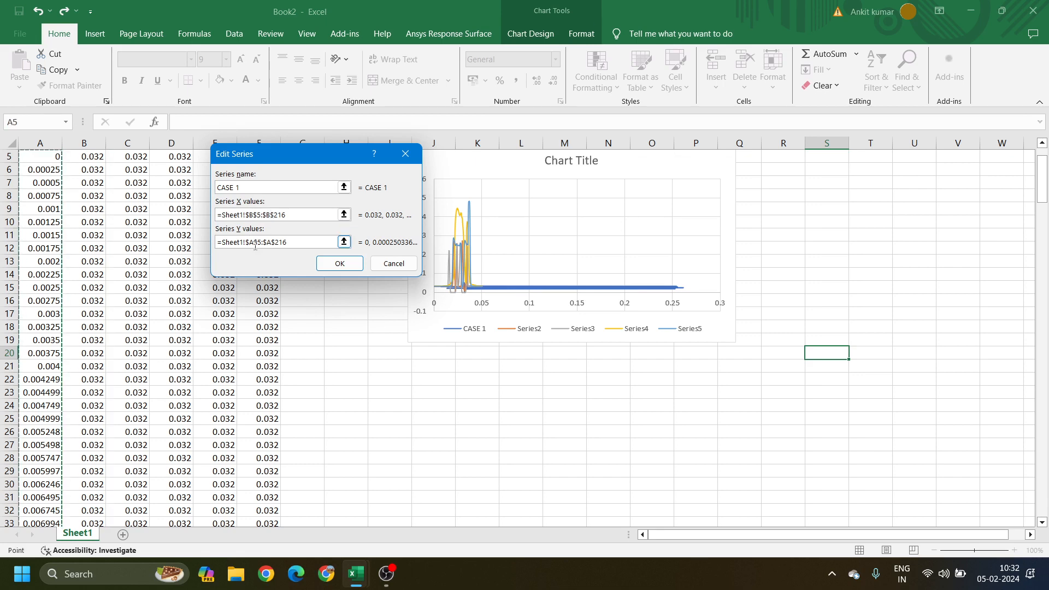
click(254, 215)
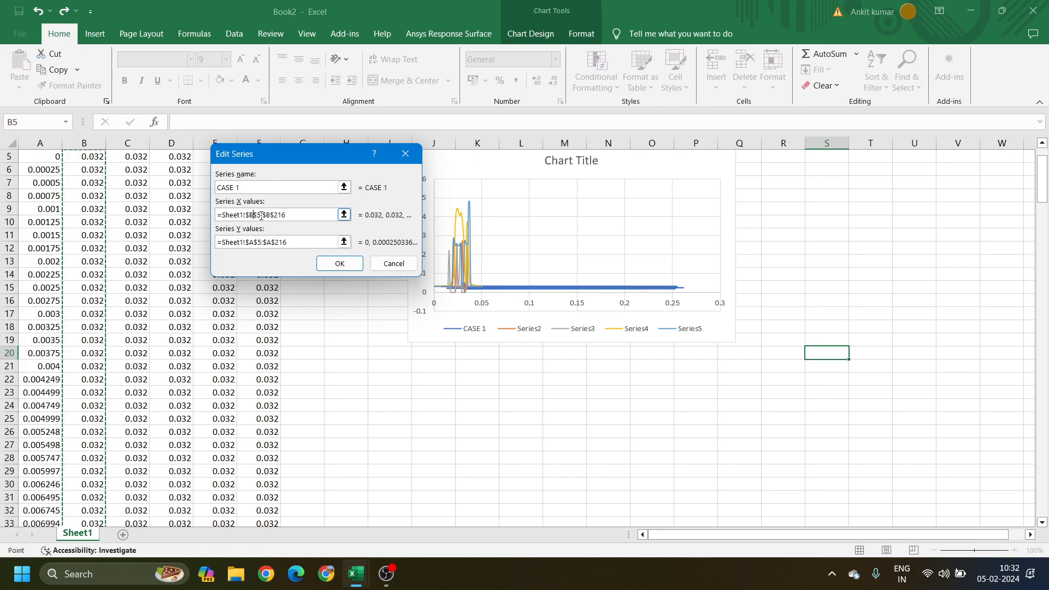
click(338, 263)
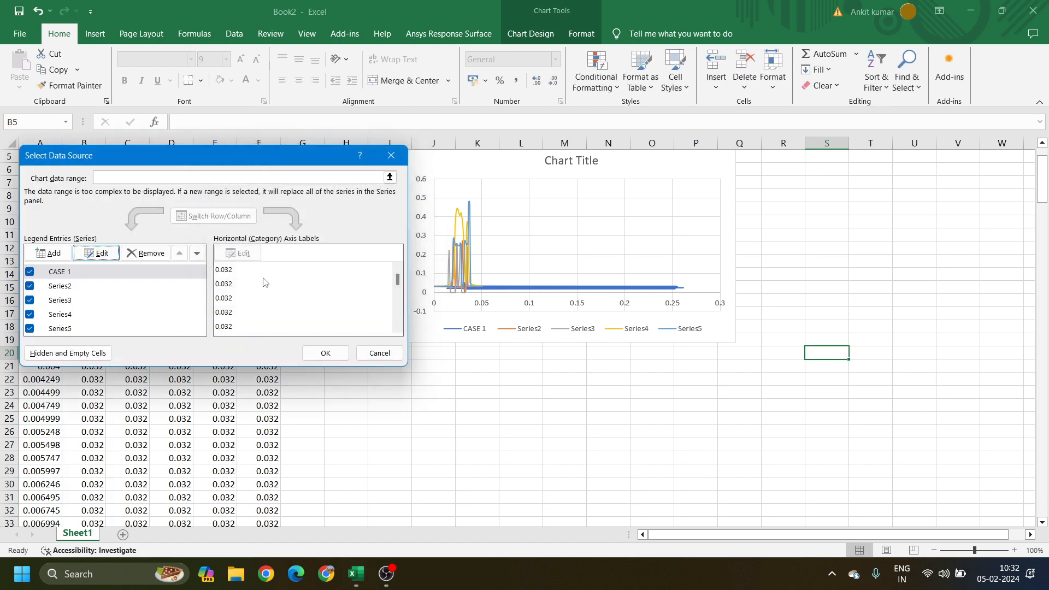
Step: Rename Series2 as CASE 2 and set its X values to =Sheet1!$C$5:$C$216
click(75, 289)
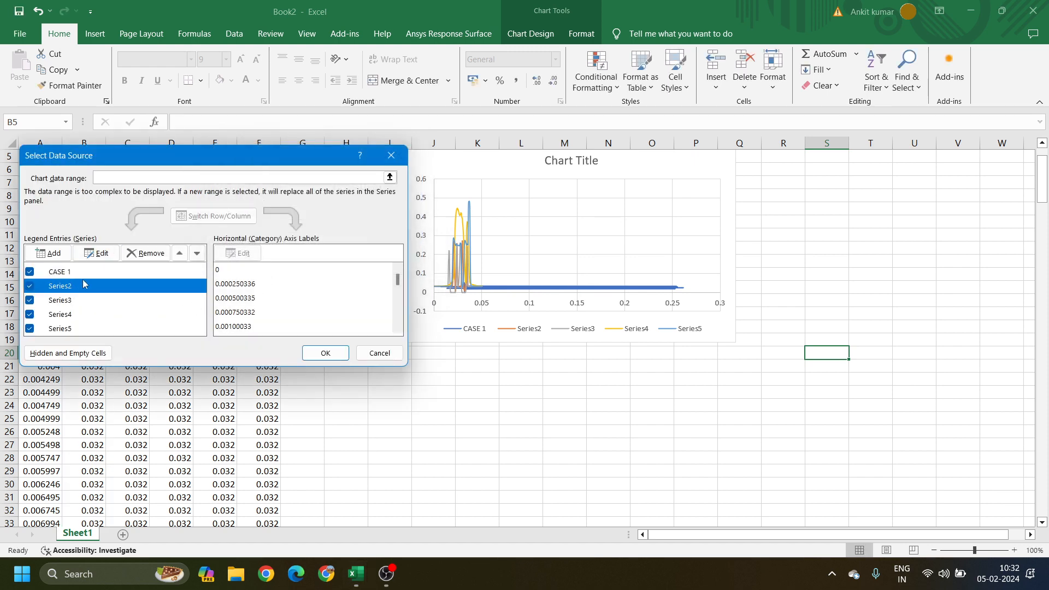
click(101, 254)
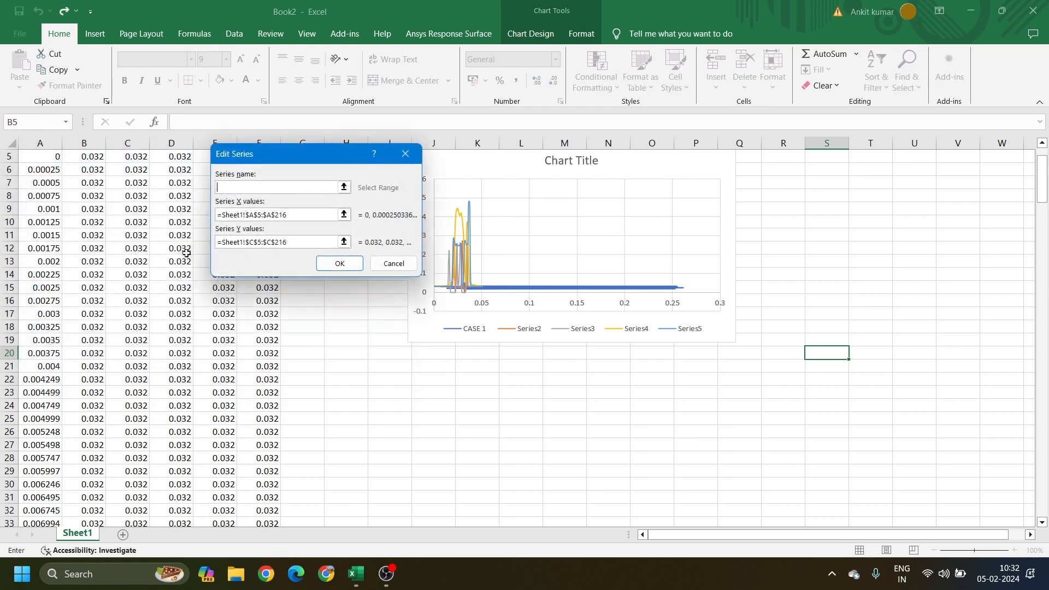
text(CASE 2)
click(253, 214)
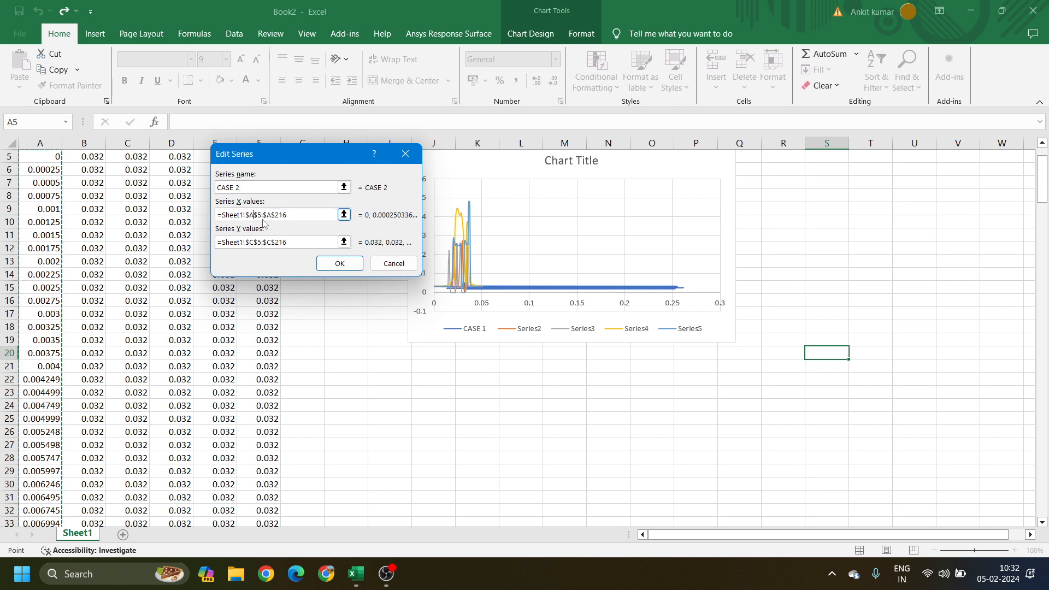
key(BackSpace)
text(C)
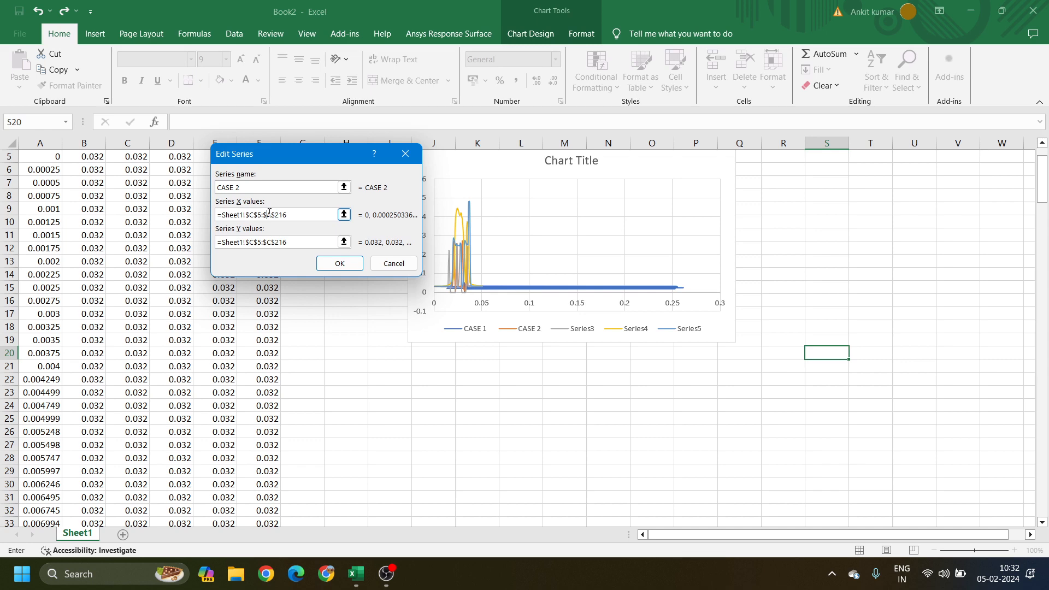
key(BackSpace)
text(C)
Step: Set the Y values of CASE 2 to =Sheet1!$A$5:$A$216 and accept the series changes
click(252, 241)
key(BackSpace)
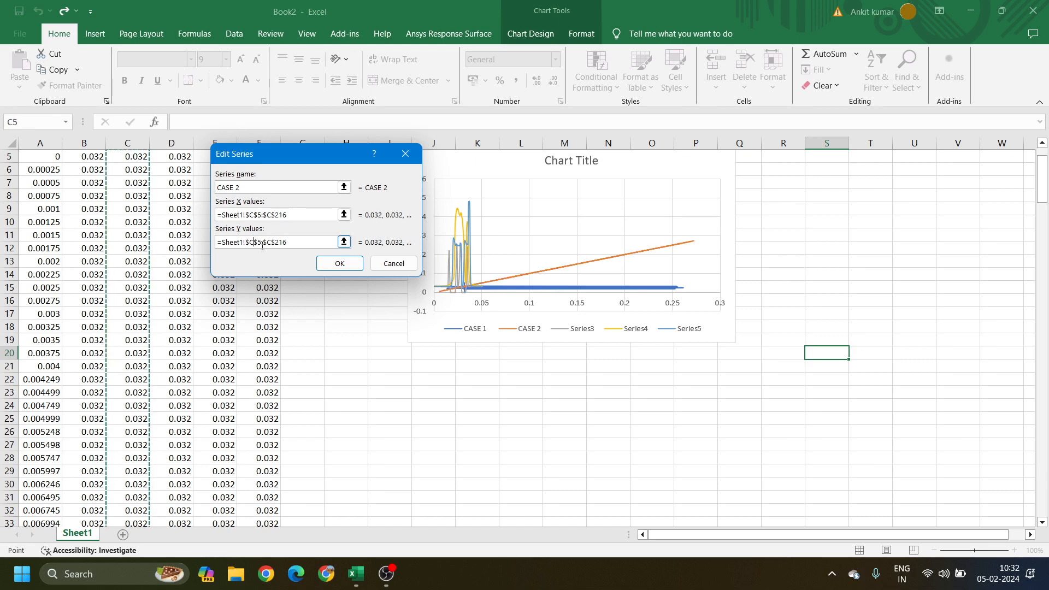
text(A)
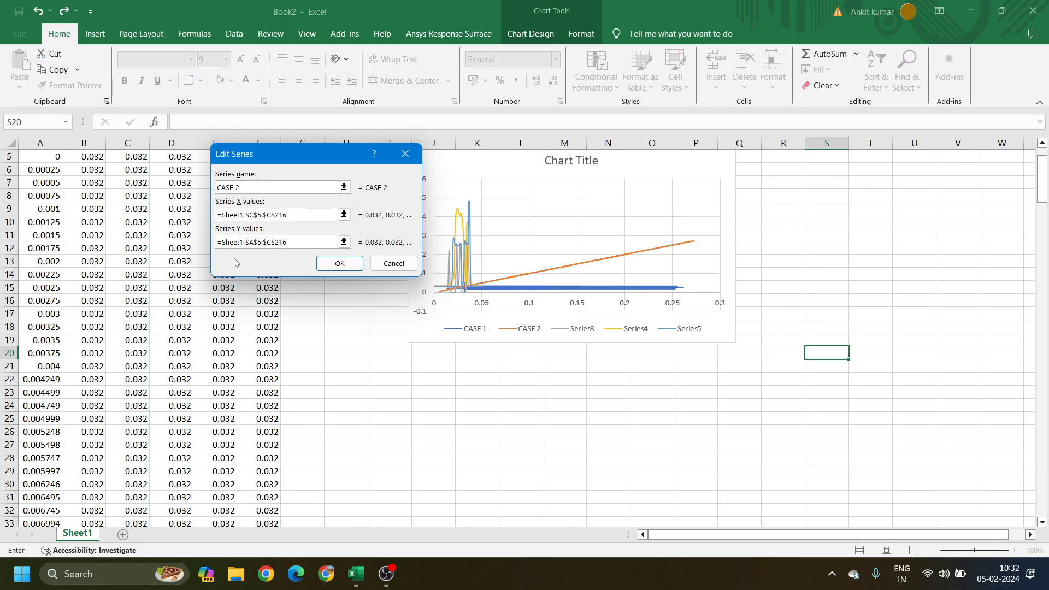
key(BackSpace)
text(A)
click(338, 264)
Step: Rename Series3 as CASE 3 and set its X values to =Sheet1!$D$5:$D$216
click(65, 300)
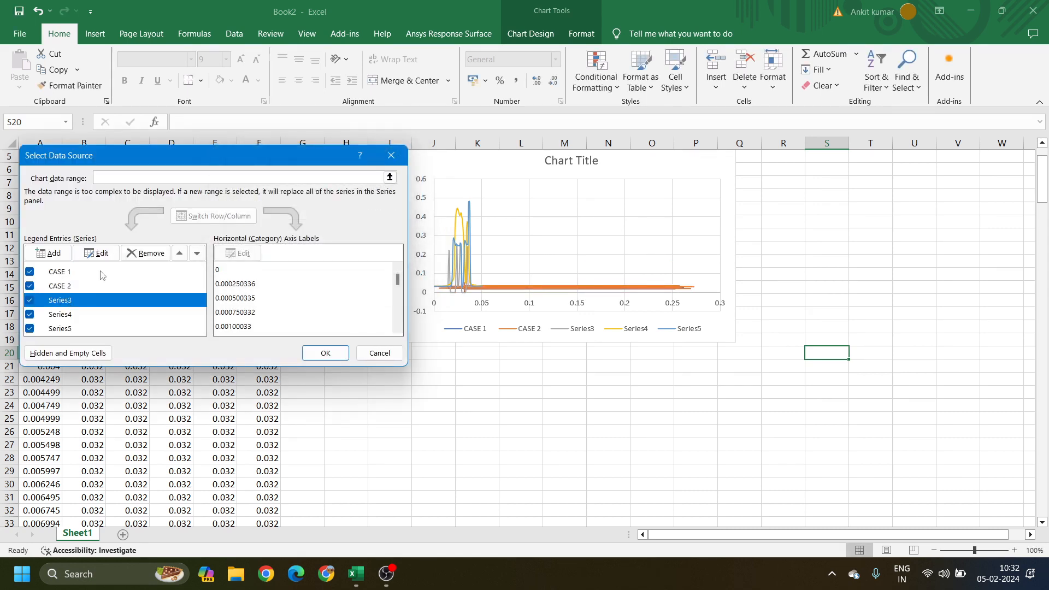
click(96, 253)
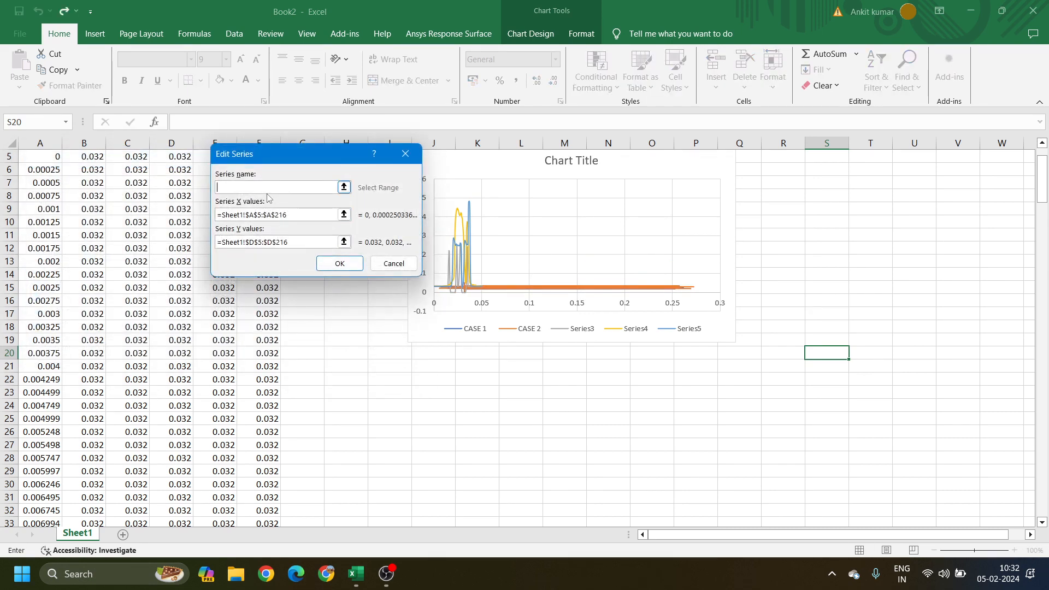
text(CASE 3)
click(262, 244)
click(260, 216)
click(255, 216)
key(BackSpace)
text(D)
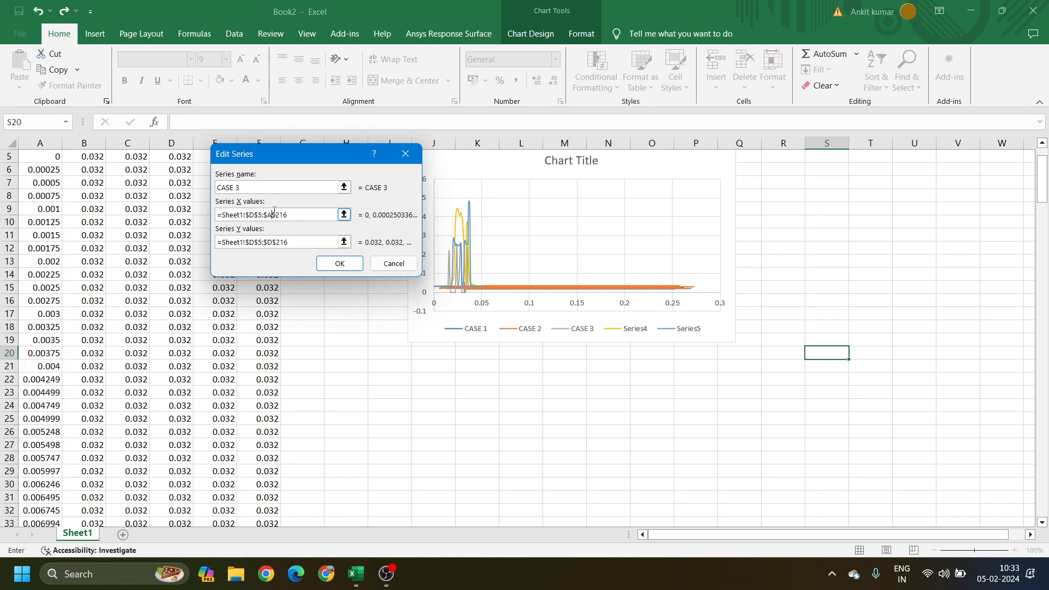
click(272, 215)
key(BackSpace)
text(D)
Step: Set the Y values of CASE 3 to =Sheet1!$A$5:$A$216 and accept the series changes
click(284, 241)
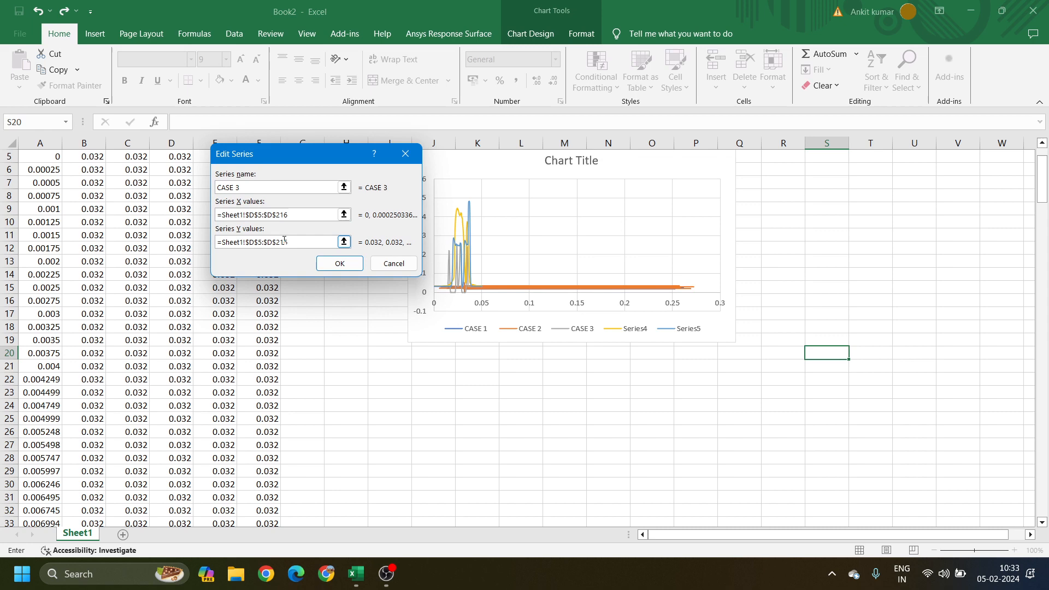
click(253, 242)
key(BackSpace)
text(A)
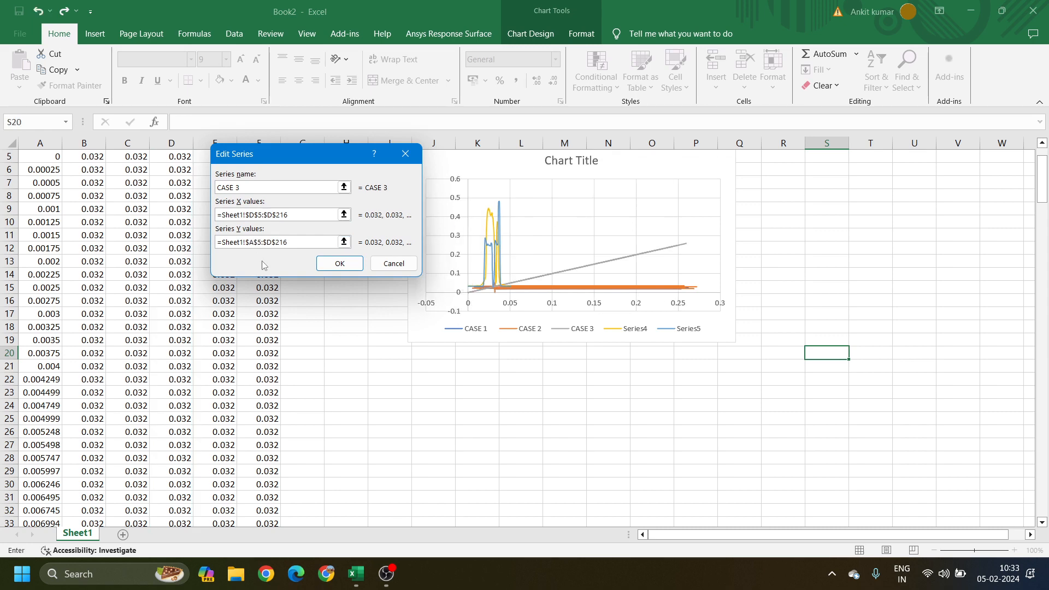
click(268, 242)
key(BackSpace)
text(A)
click(328, 269)
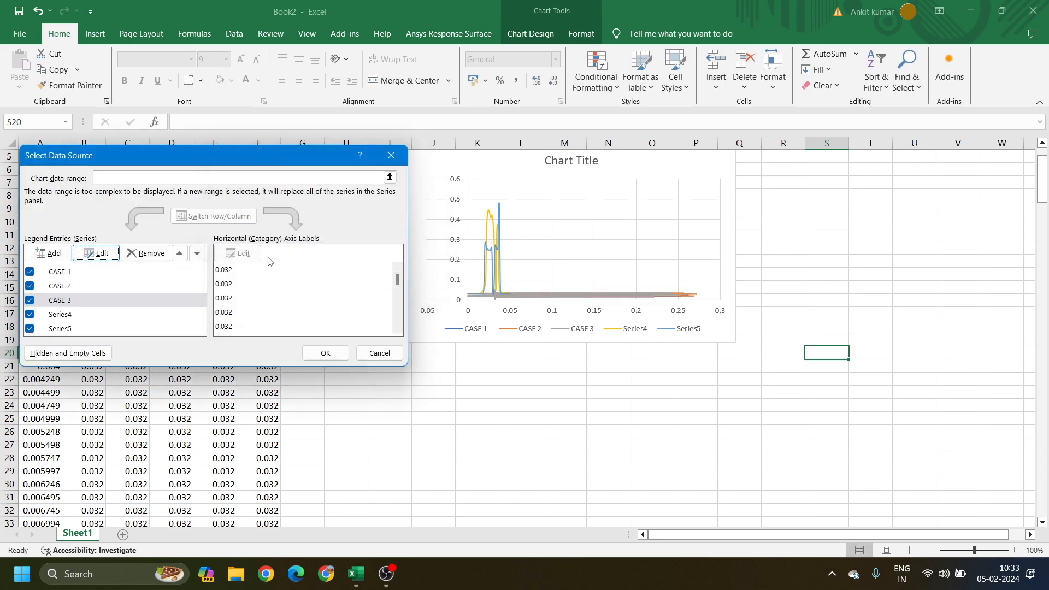
Step: Rename Series4 as CASE 4 and set its X values to =Sheet1!$E$5:$E$216
click(57, 315)
click(97, 253)
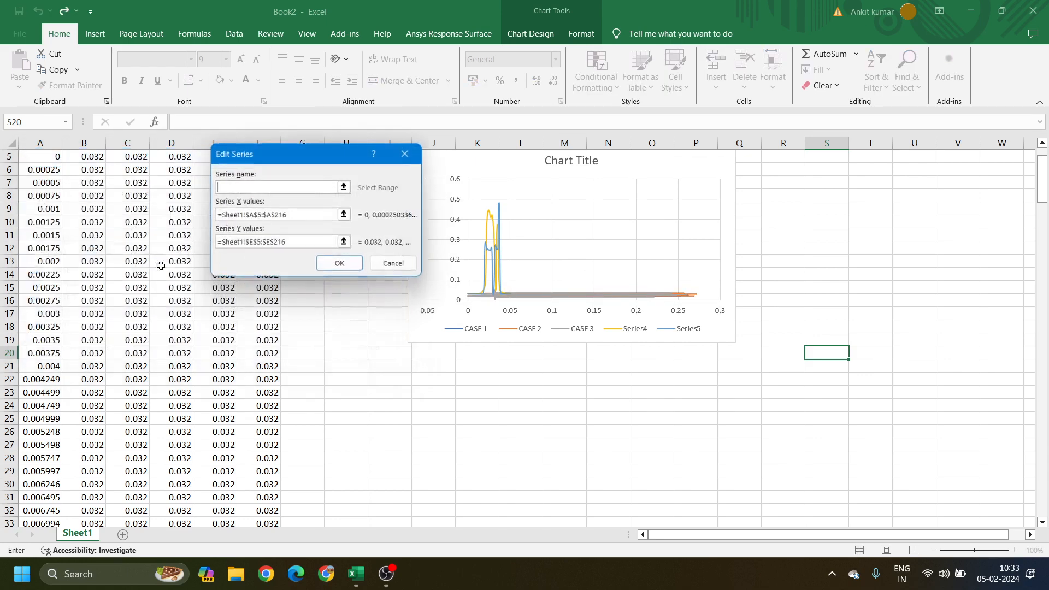
text(CASE 4)
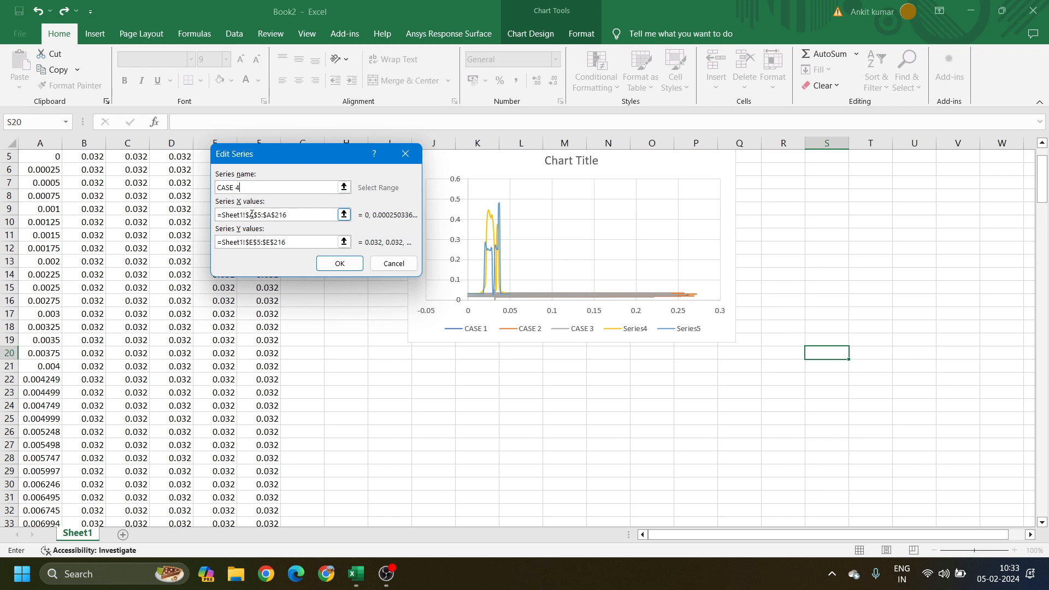
click(253, 214)
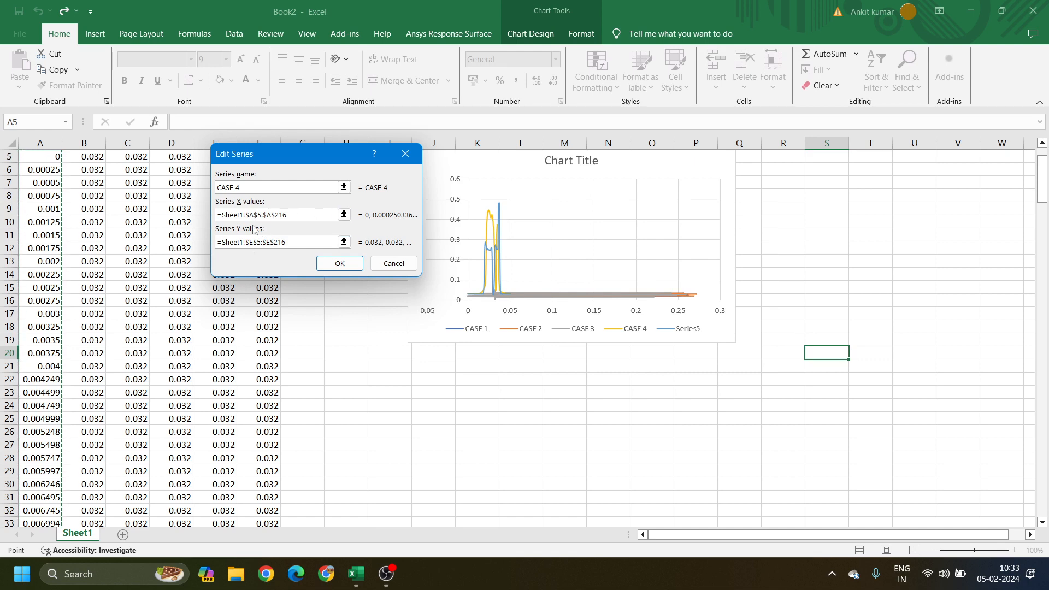
key(BackSpace)
text(E)
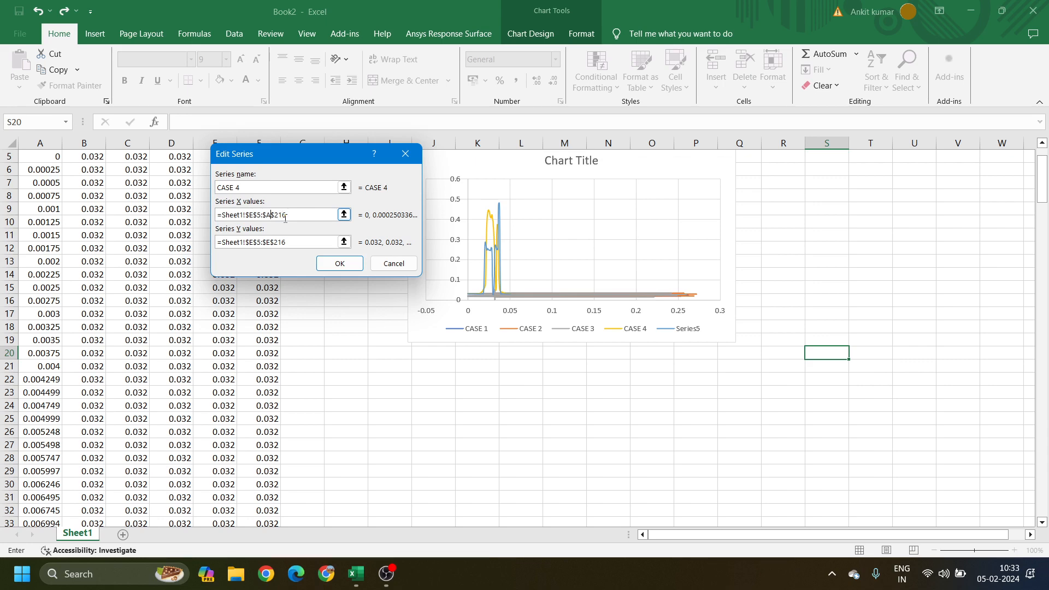
key(Left)
key(Left)
key(Left)
key(Left)
key(BackSpace)
text(E)
Step: Set the Y values of CASE 4 to =Sheet1!$A$5:$A$216 and accept the series changes
click(255, 242)
key(BackSpace)
text(A)
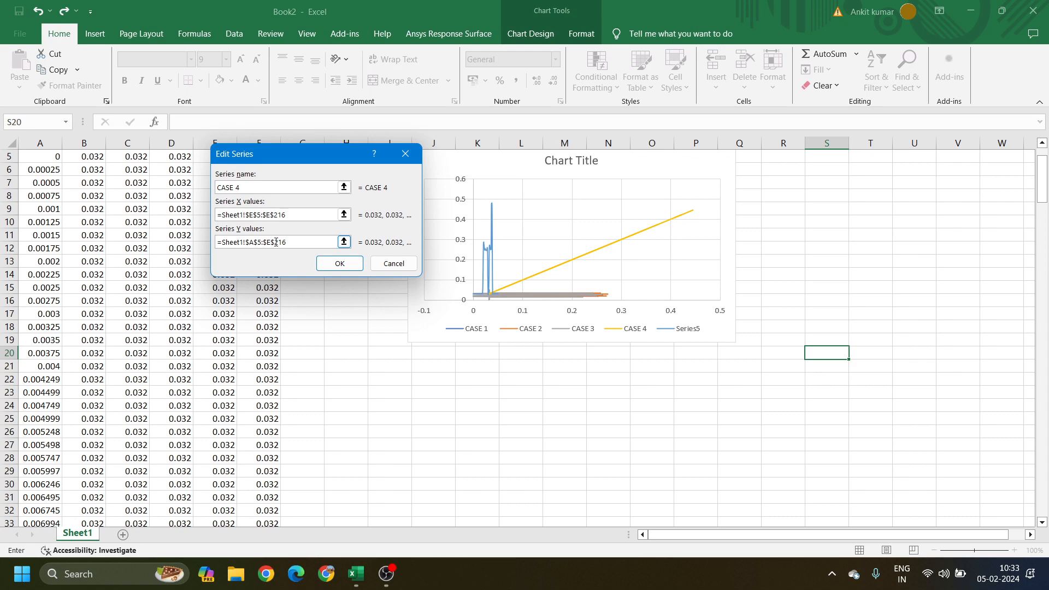
click(276, 243)
key(BackSpace)
text(A)
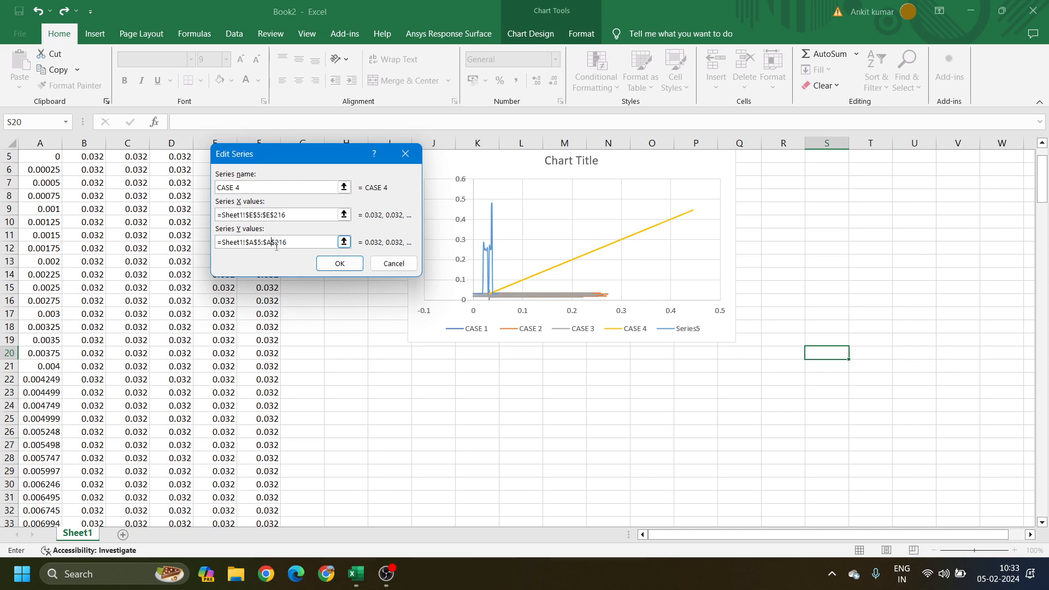
click(337, 264)
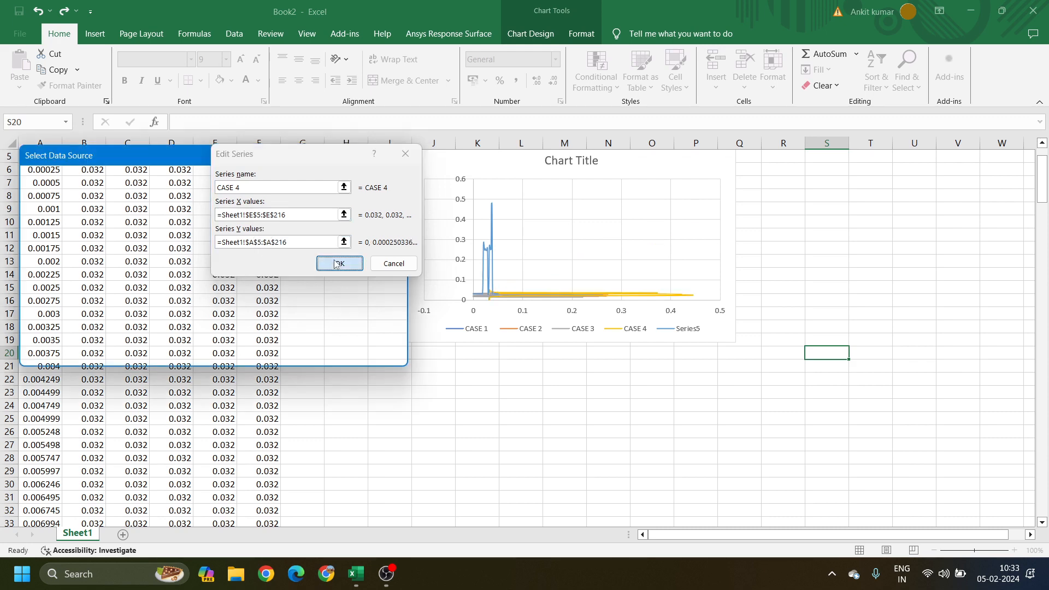
Step: Rename Series5 as CASE 5 and set its X values to =Sheet1!$F$5:$F$216
click(50, 328)
click(111, 258)
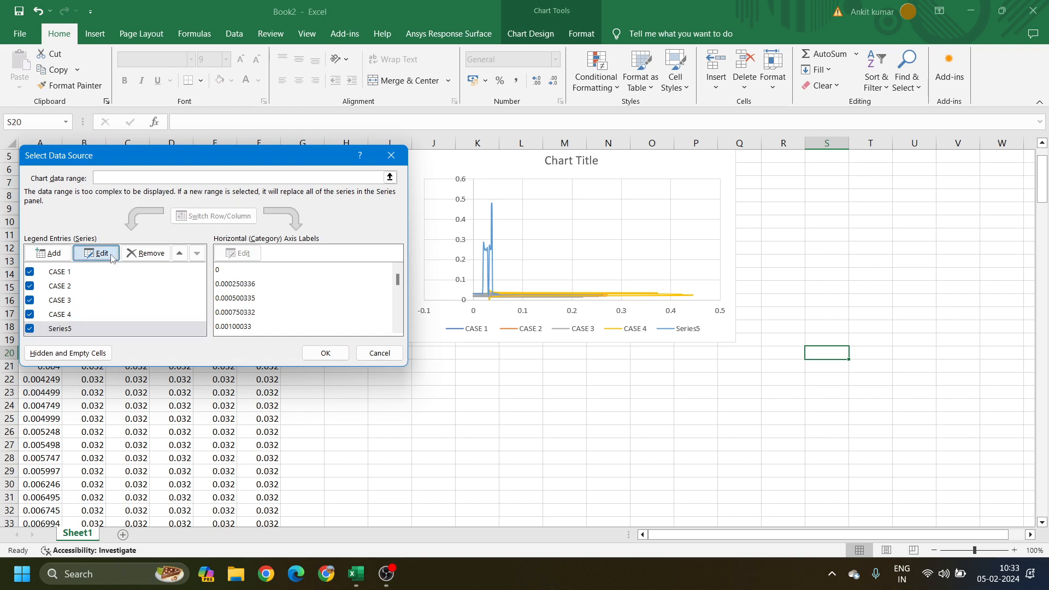
text(CASE 5)
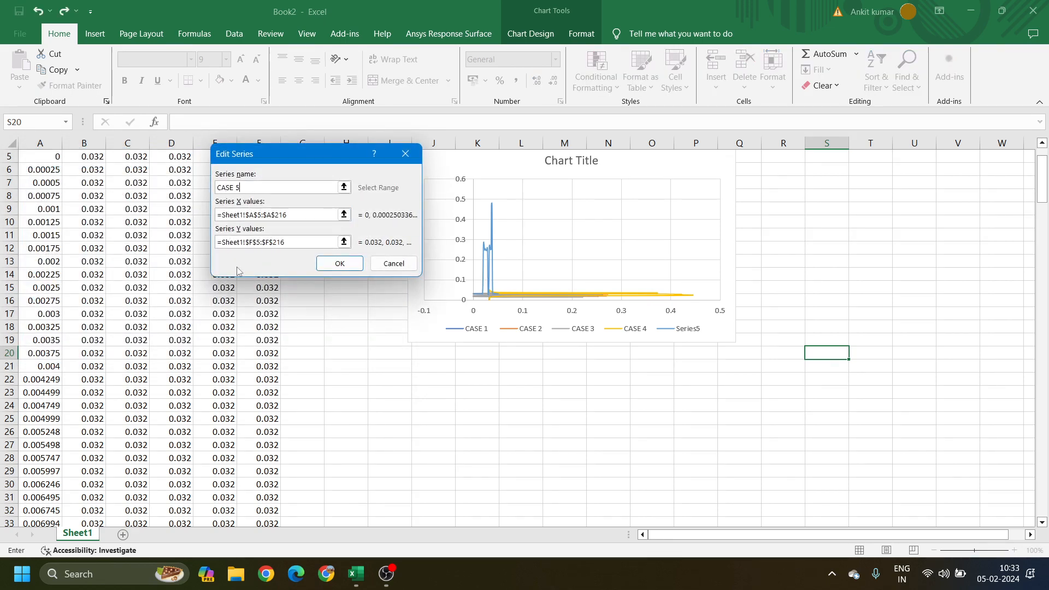
click(251, 217)
text(5)
click(254, 215)
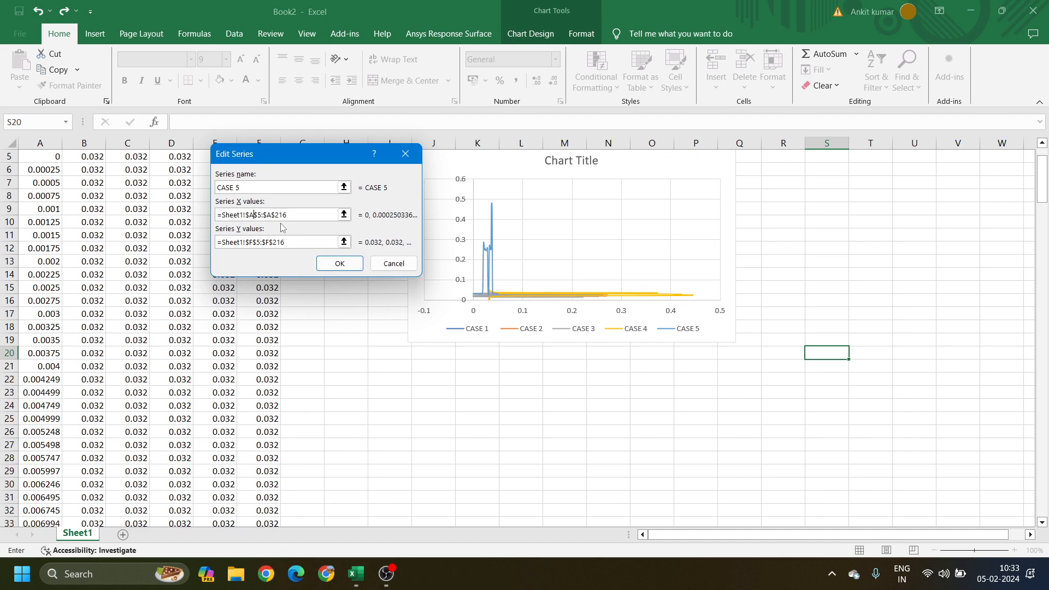
key(BackSpace)
text(F)
Step: Set the Y values of CASE 5 to =Sheet1!$A$5:$A$216 and accept the series changes
click(253, 242)
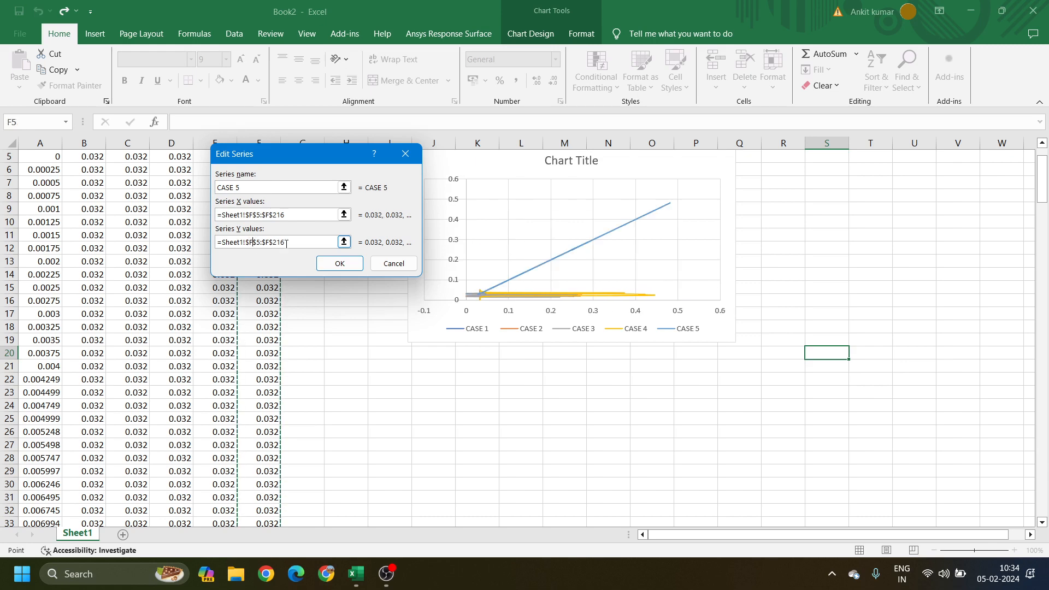
key(BackSpace)
text(A)
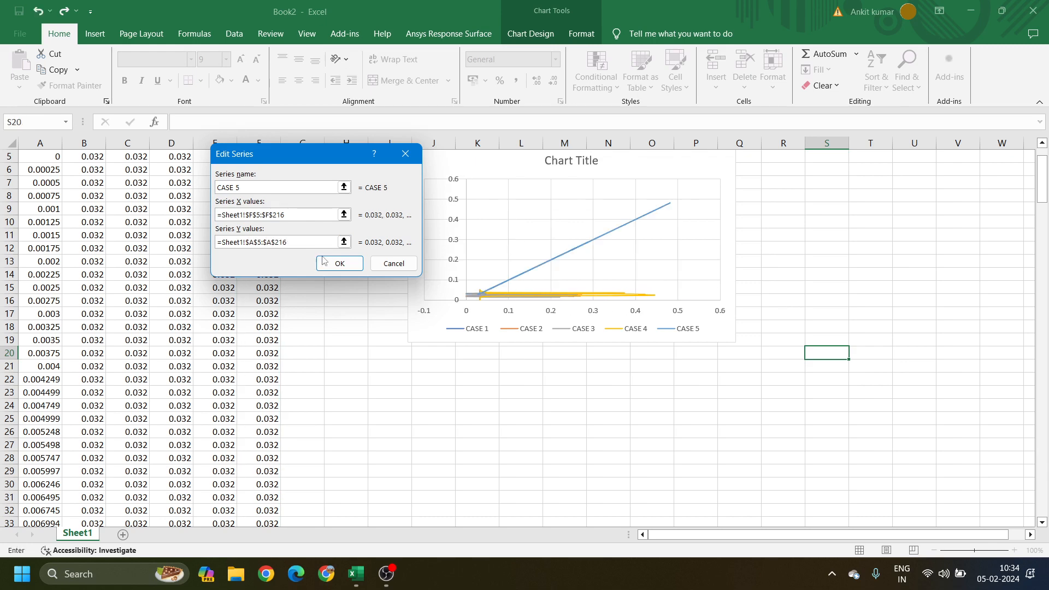
click(340, 264)
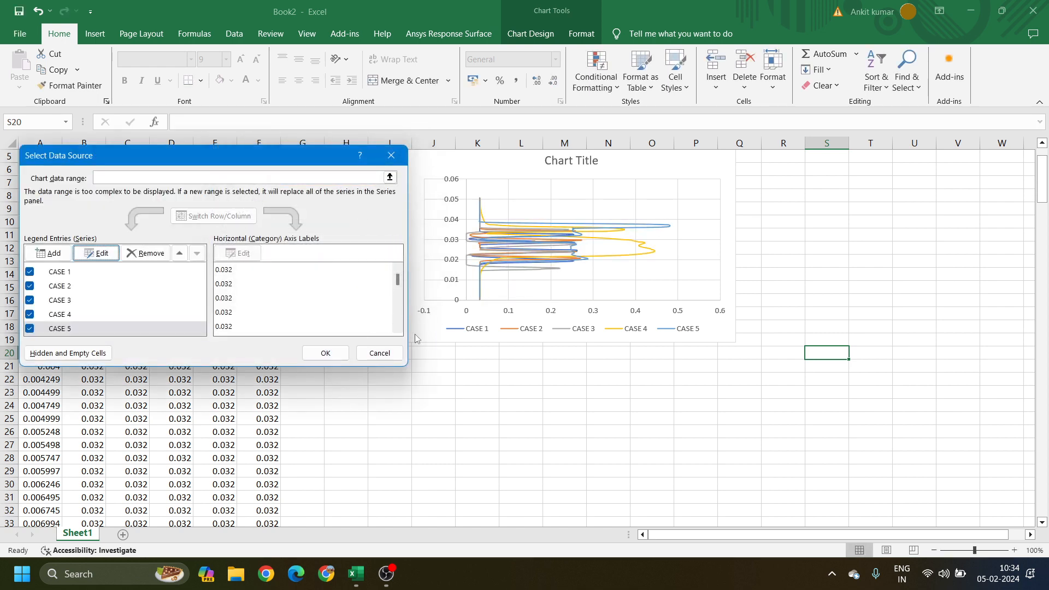
Step: Go through the CASE 2 to CASE 5 entries and accept the chart's data source changes
click(68, 286)
click(69, 300)
click(71, 314)
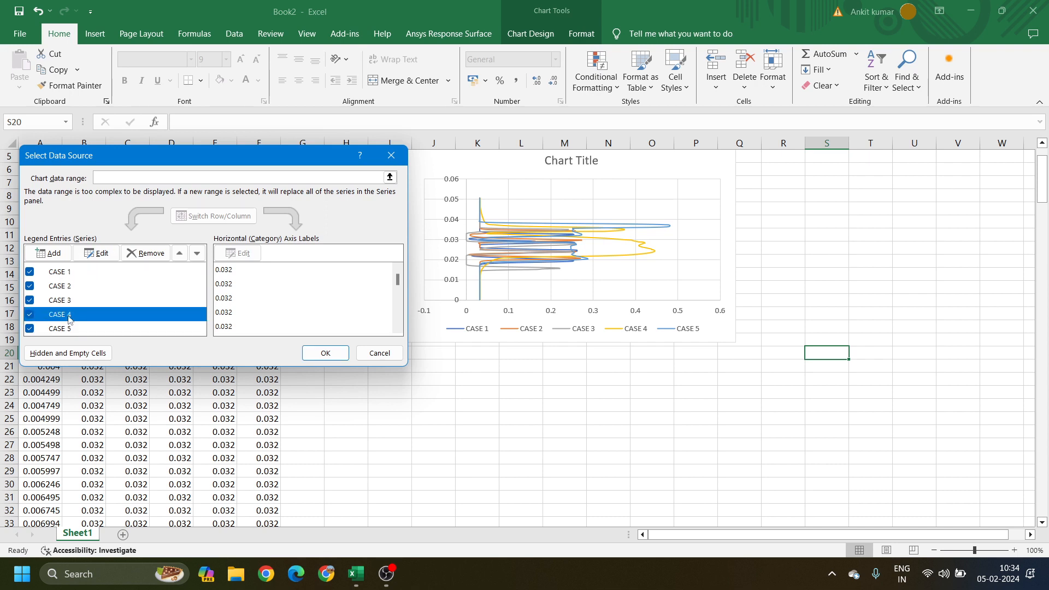
click(76, 328)
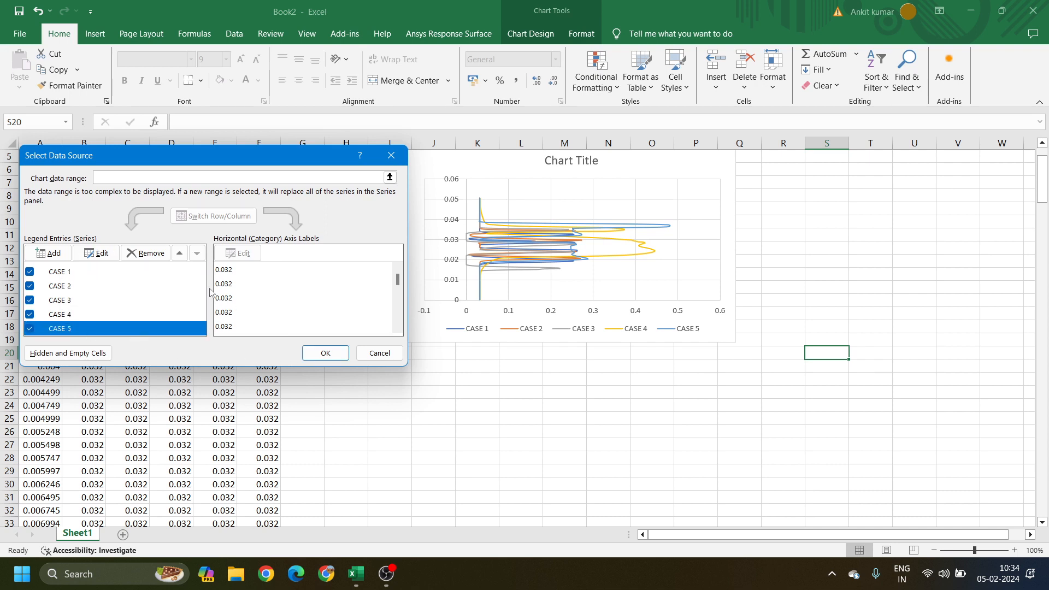
click(325, 352)
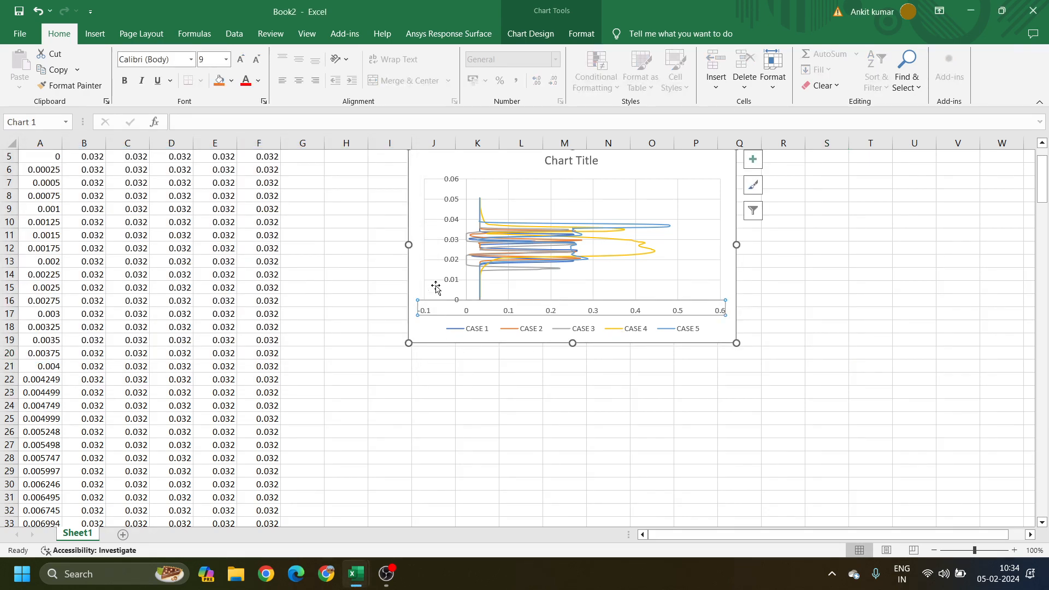
Step: Move the chart next to the data table so that it starts at about column G, row 4
drag(497, 166, 396, 219)
scroll(273, 289, up, 2)
drag(408, 269, 409, 212)
Step: Compare the new chart with the finished chart in the combined H2O mass fraction workbook, and return to Book2
mouse_move(360, 575)
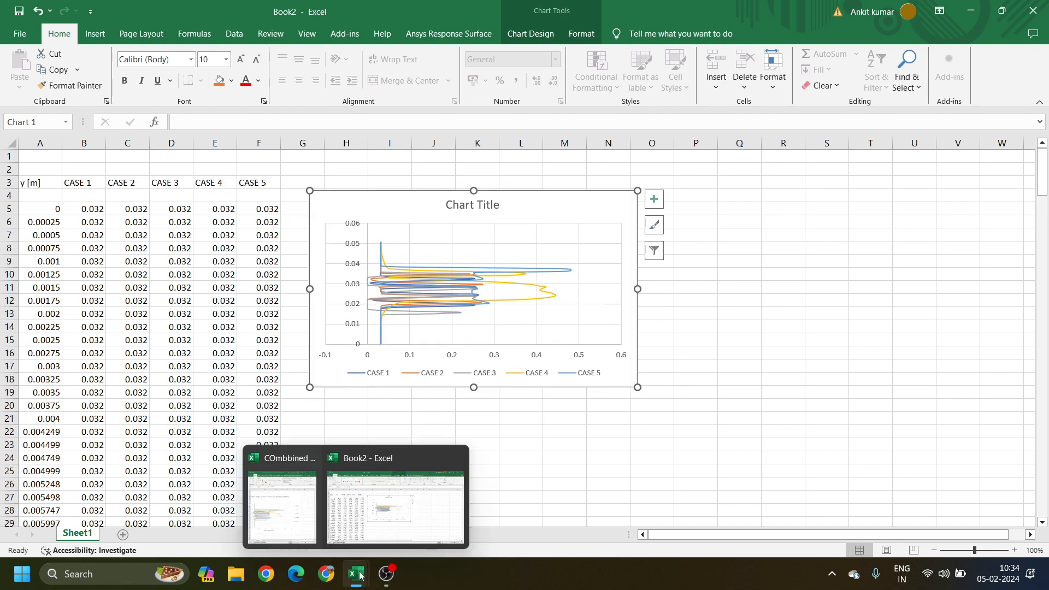
click(281, 503)
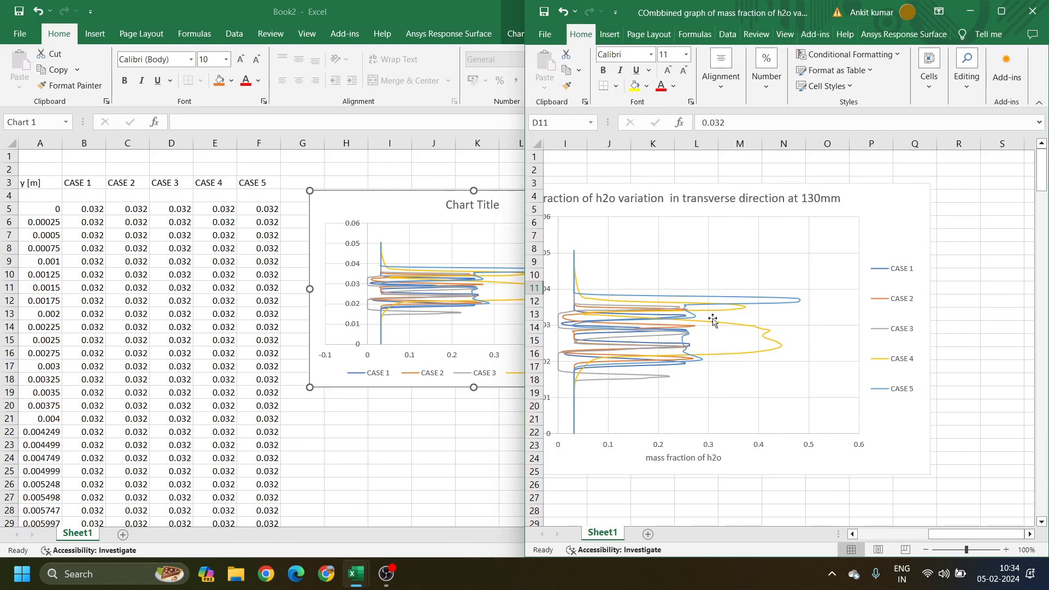
drag(943, 534, 928, 539)
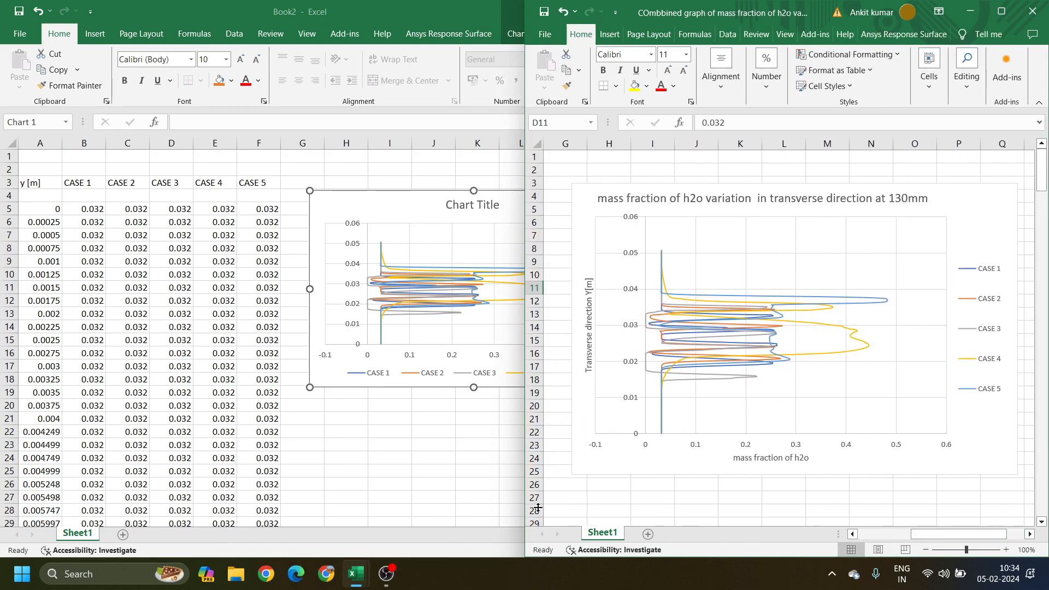
key(super+Up)
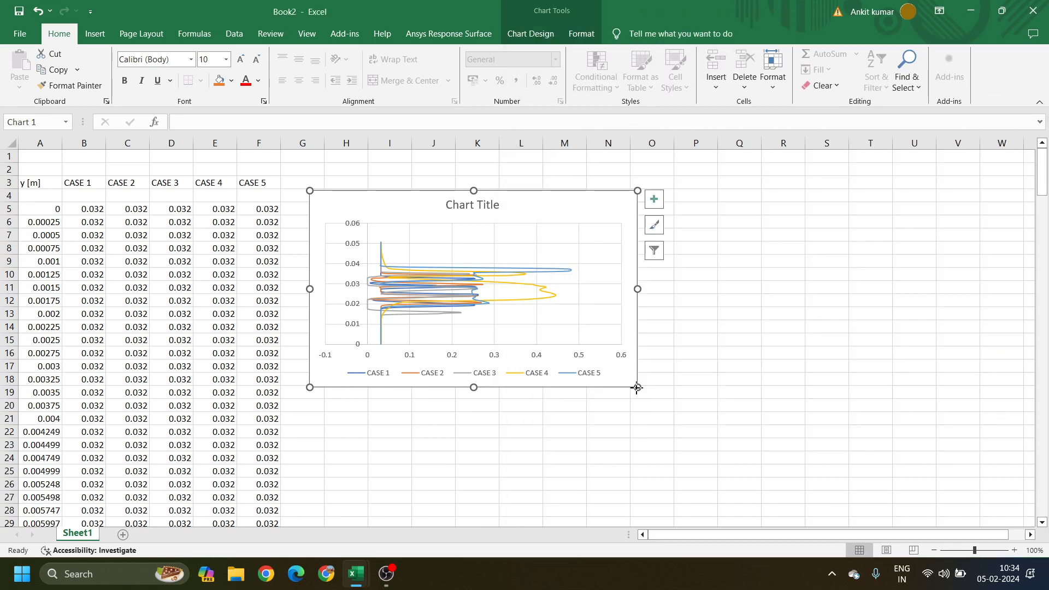
Step: Enlarge the chart to about column O, row 24, and set its legend position to Right
drag(637, 388, 662, 459)
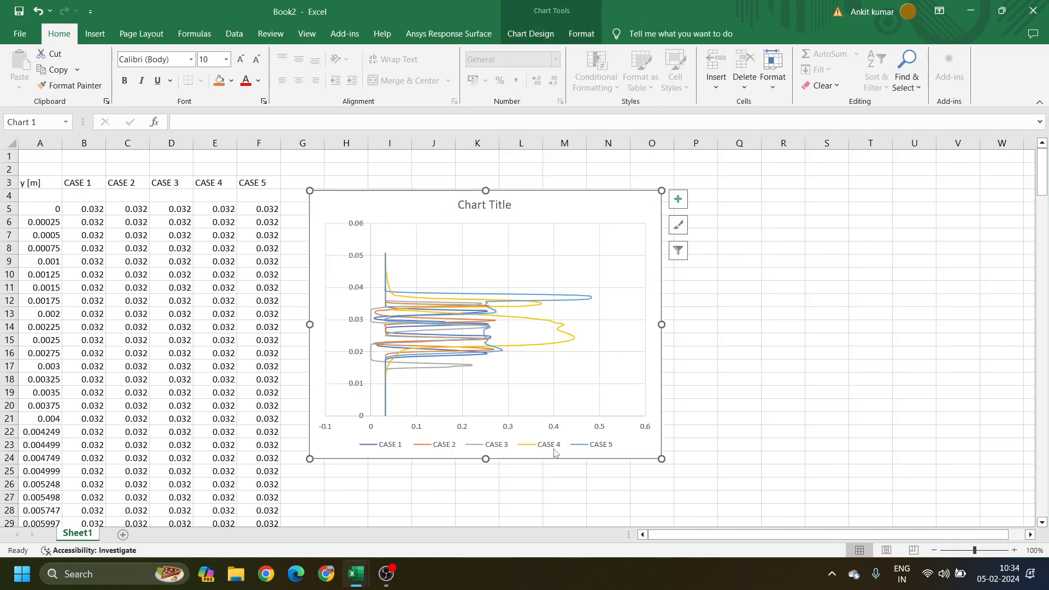
click(554, 450)
click(641, 449)
click(575, 452)
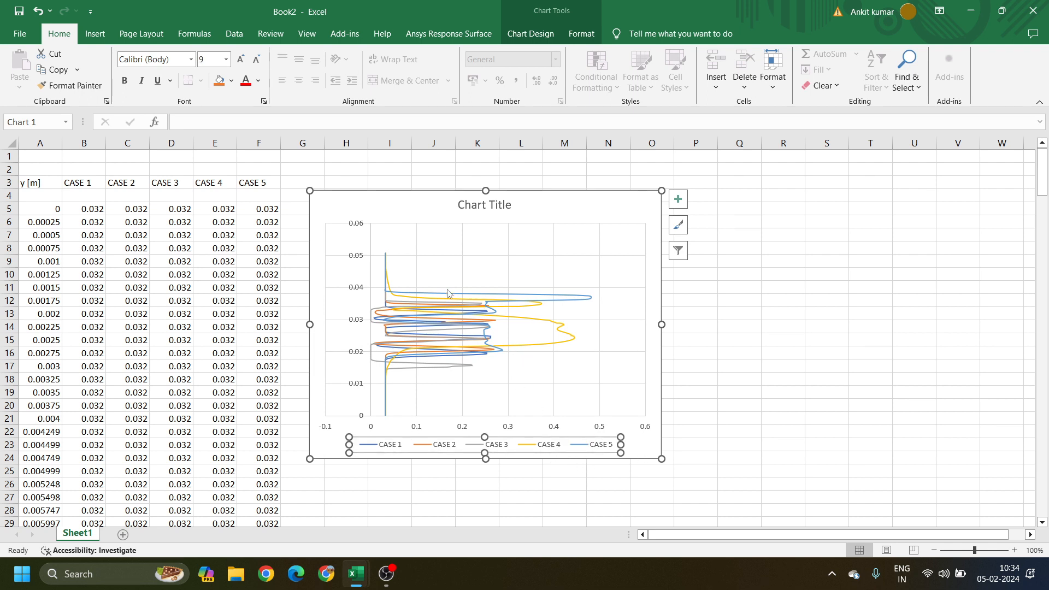
click(628, 453)
click(593, 445)
right_click(594, 448)
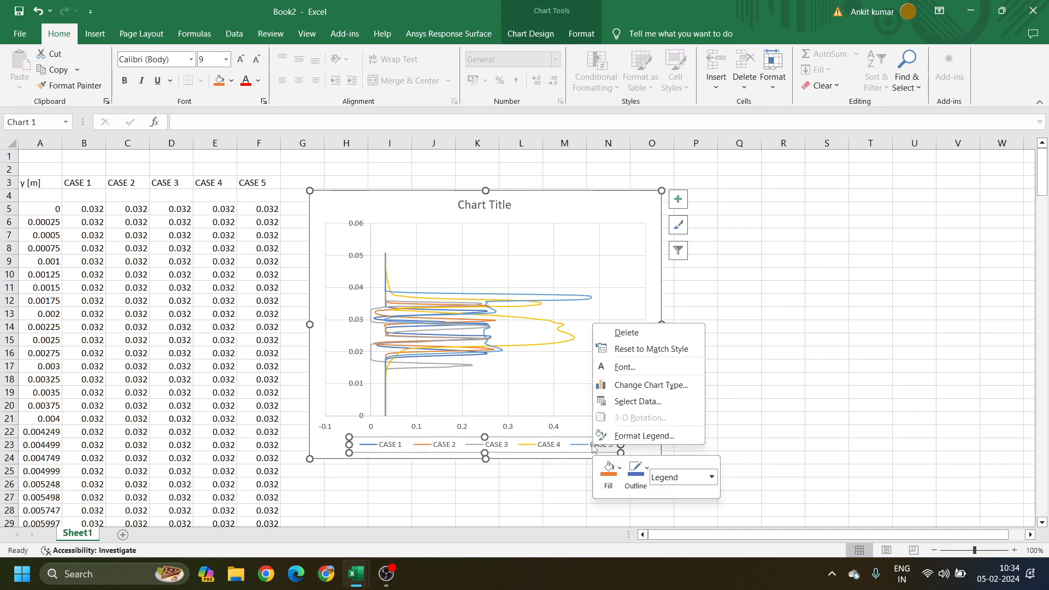
click(624, 437)
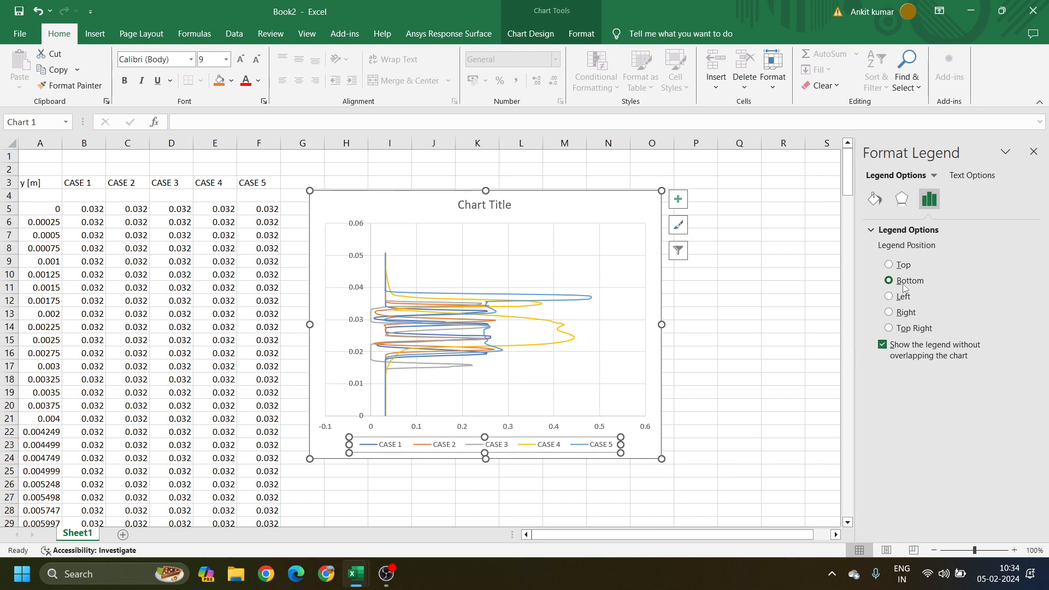
click(888, 314)
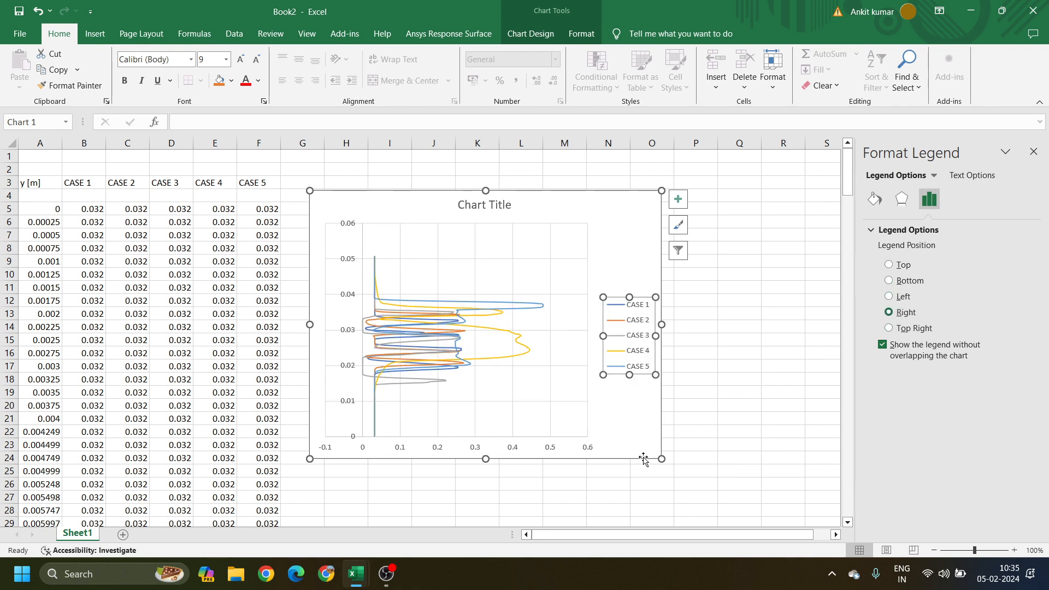
click(1033, 151)
Step: Stretch the chart legend upward to about row 7 to space out the CASE entries
click(665, 327)
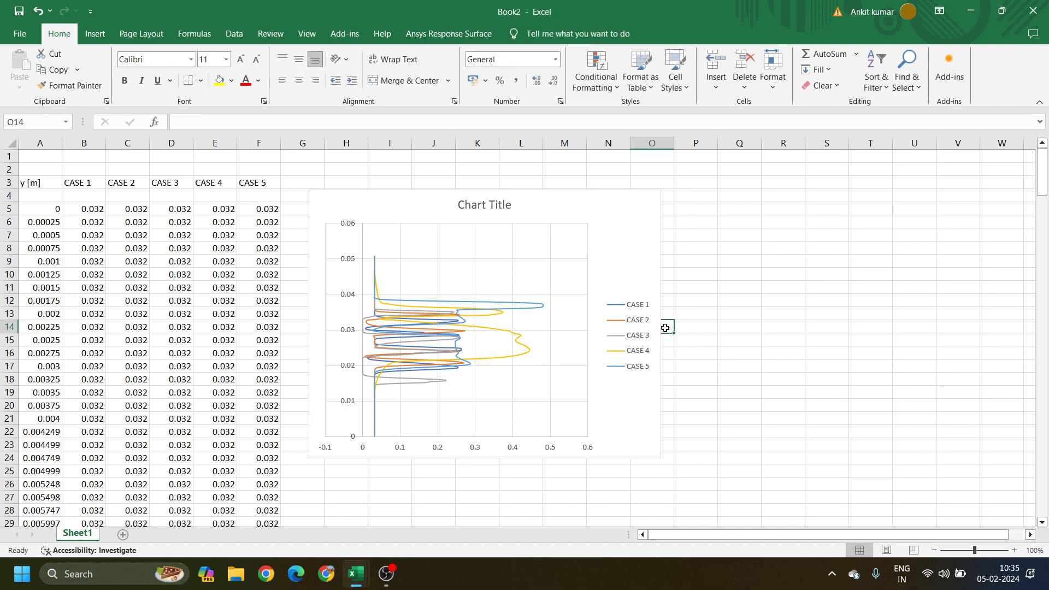
click(650, 329)
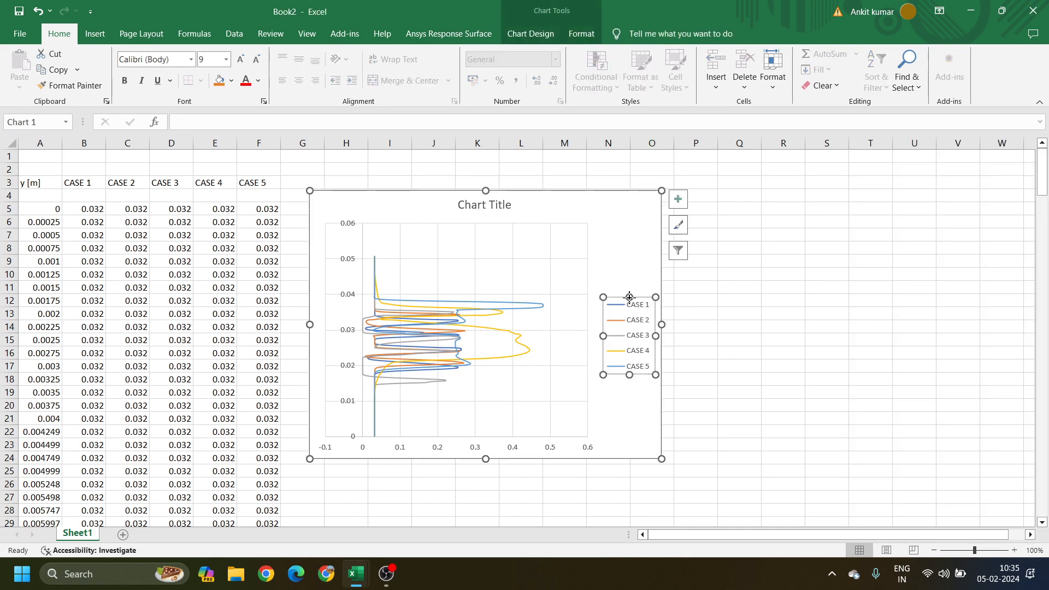
drag(629, 298, 630, 241)
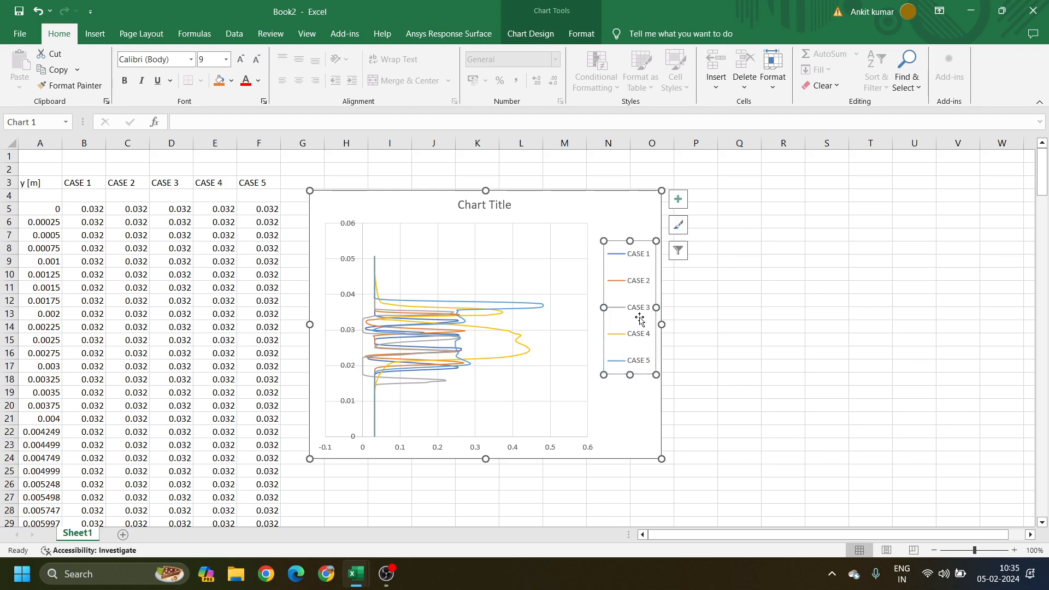
Step: Replace the placeholder chart title with the text "Mass"
click(494, 205)
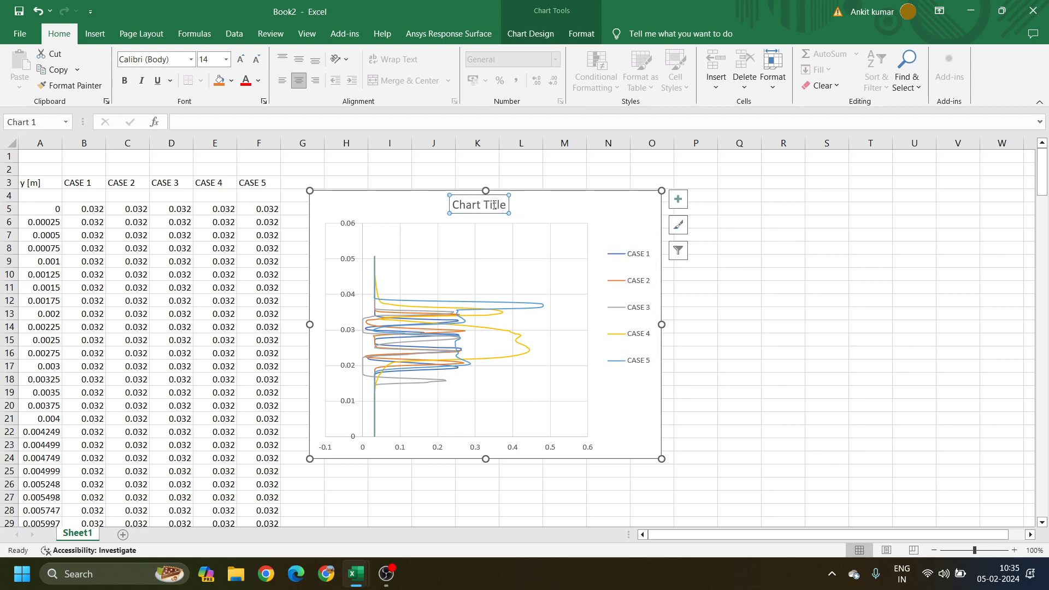
click(494, 205)
triple_click(502, 206)
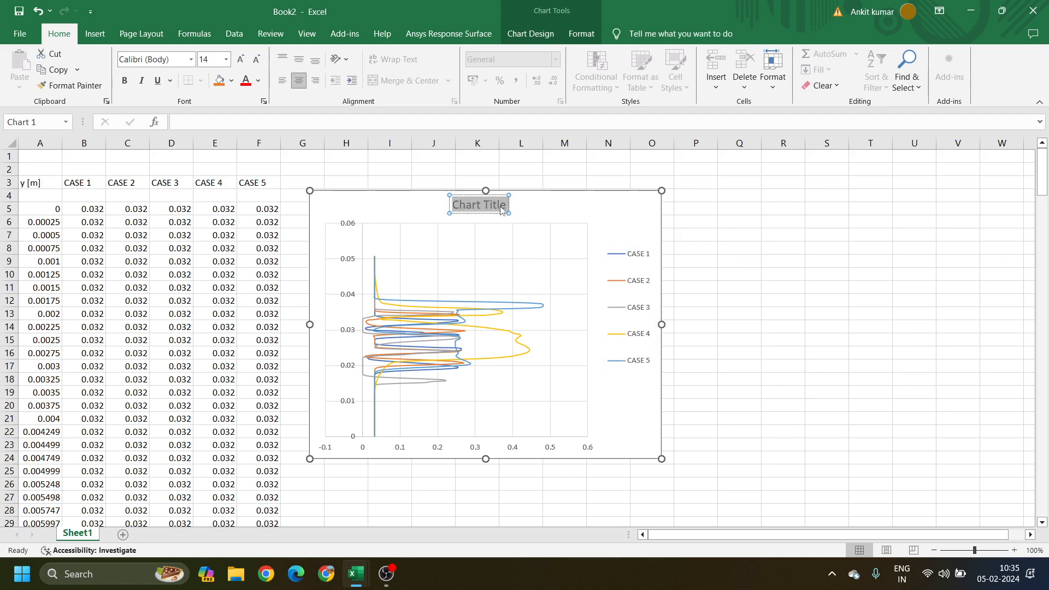
text(MASS)
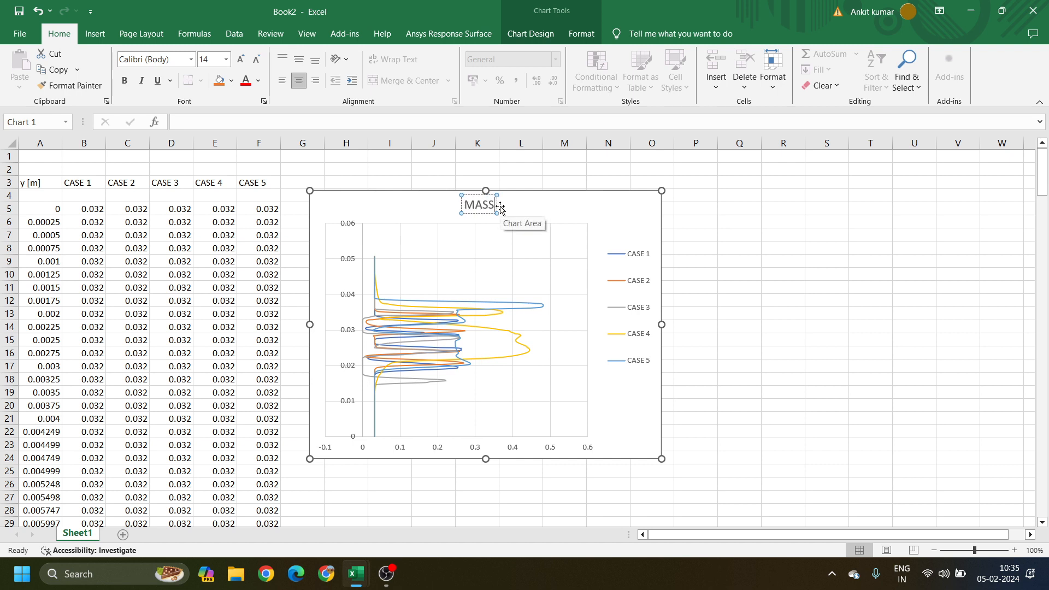
key(BackSpace)
key(BackSpace)
key(BackSpace)
key(BackSpace)
text(Ma)
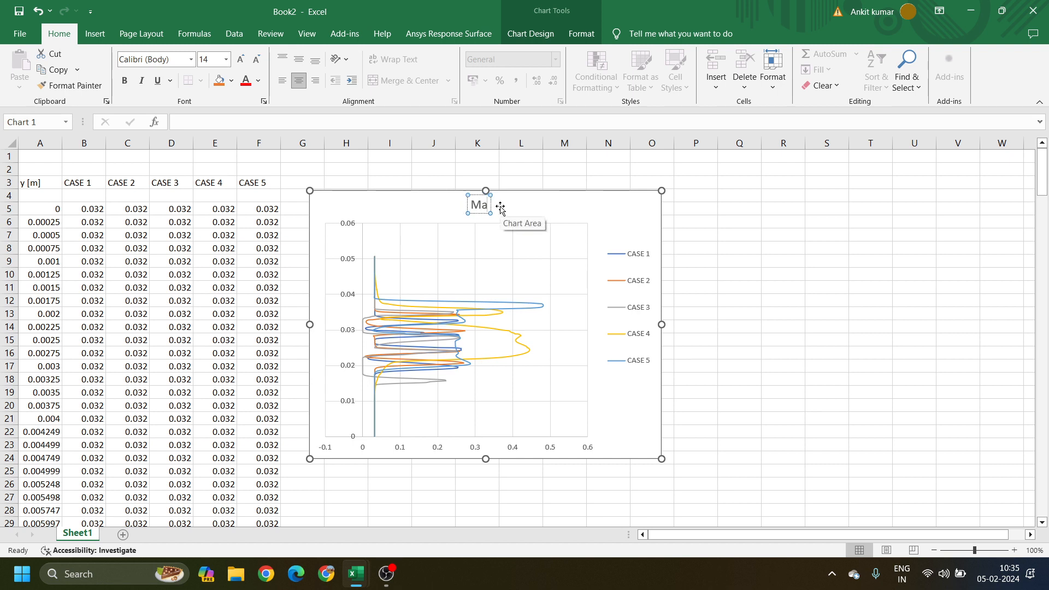
text(ss)
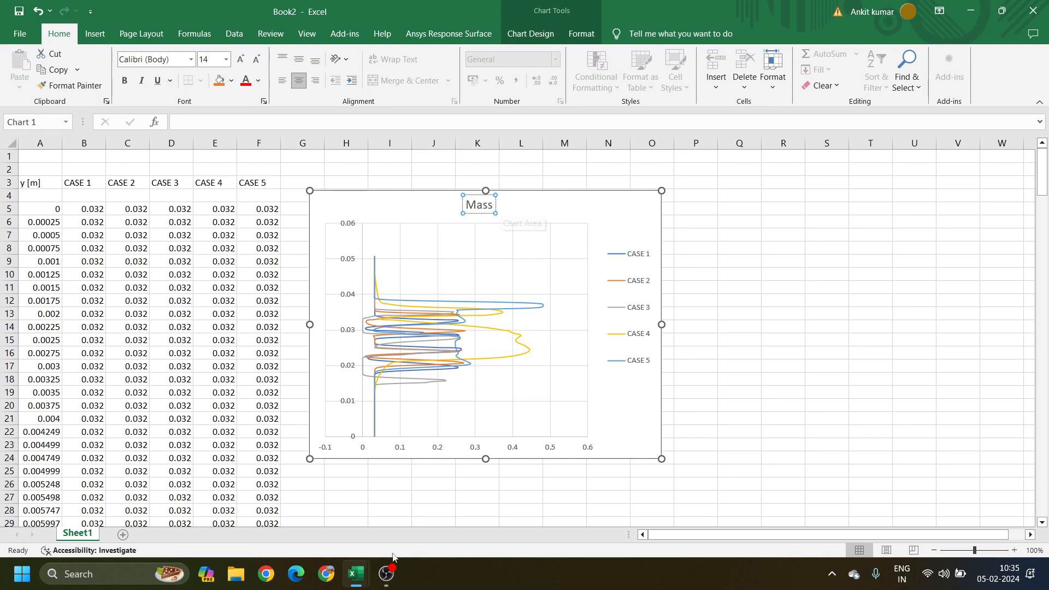
Step: Review the chart title wording in the combined H2O mass fraction workbook and return to Book2
mouse_move(363, 580)
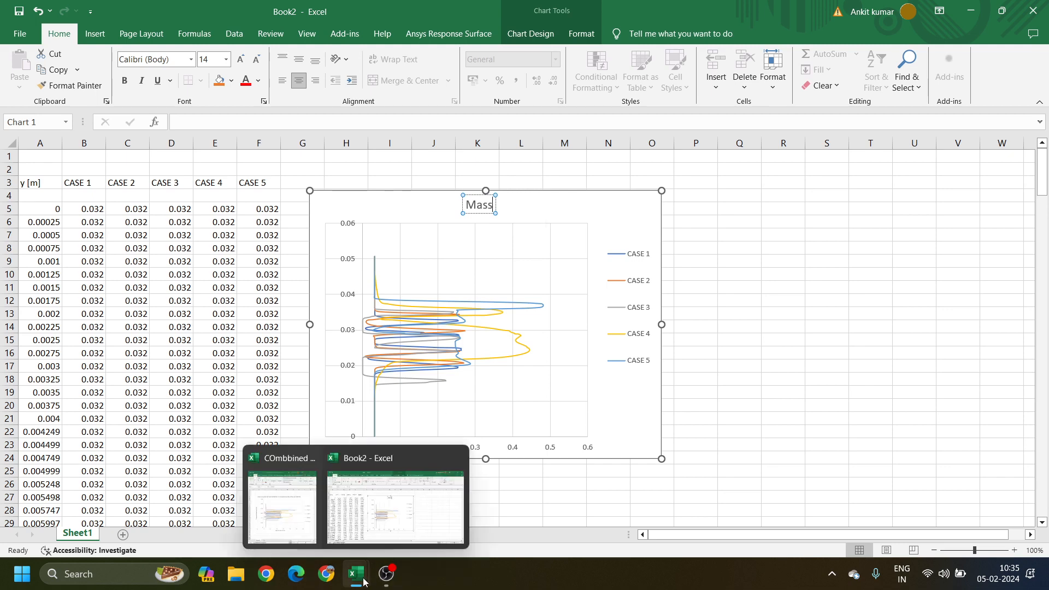
click(371, 531)
mouse_move(354, 574)
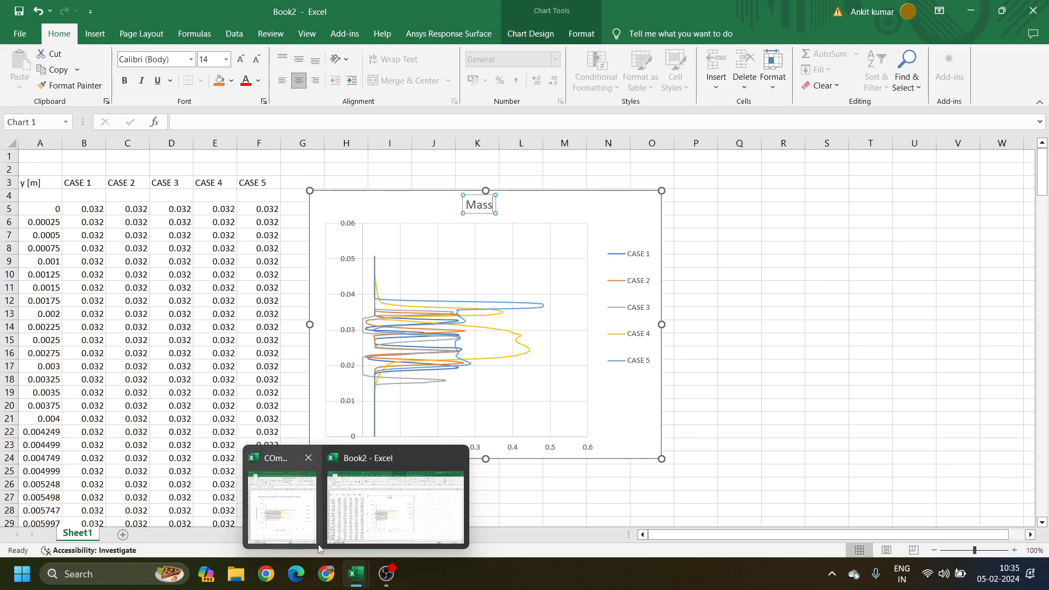
click(295, 508)
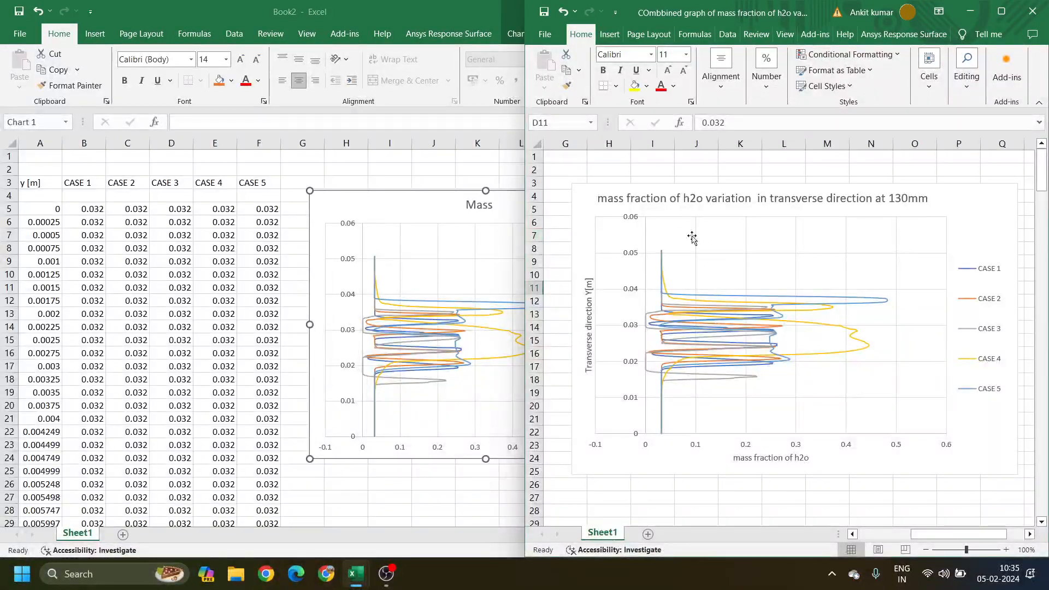
click(596, 197)
drag(597, 198, 931, 204)
click(423, 206)
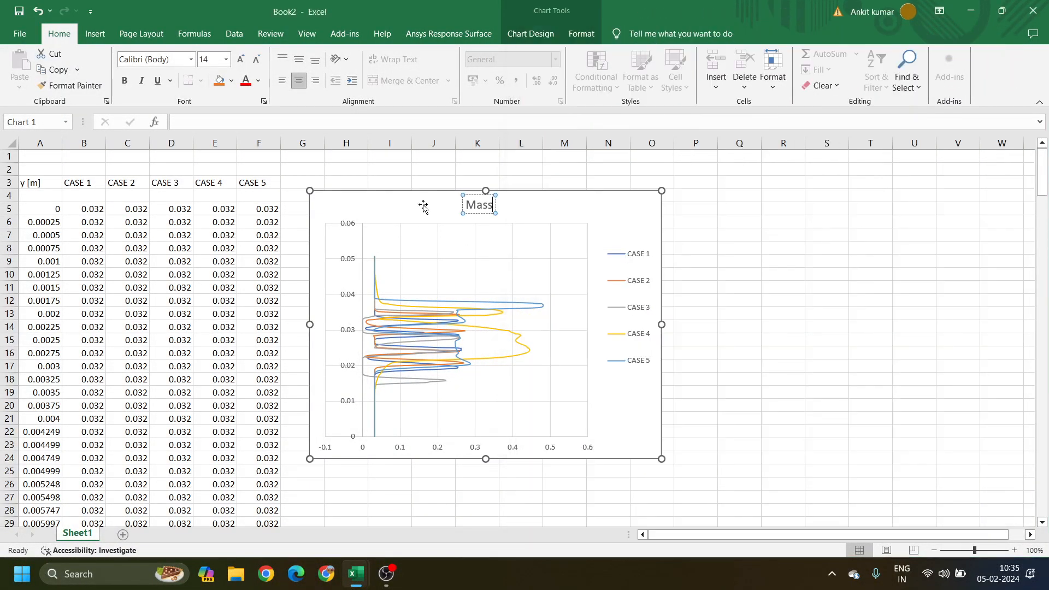
Step: Extend the chart title to read "Mass fraction of h2o variation in transverse direction at 1300"
text(fractin)
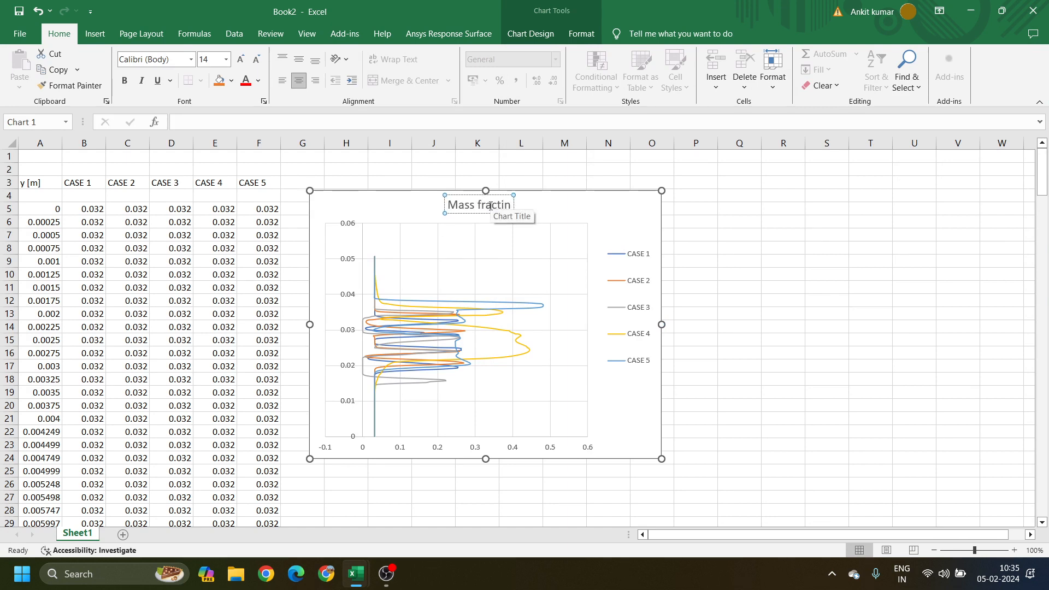
key(BackSpace)
text(on of)
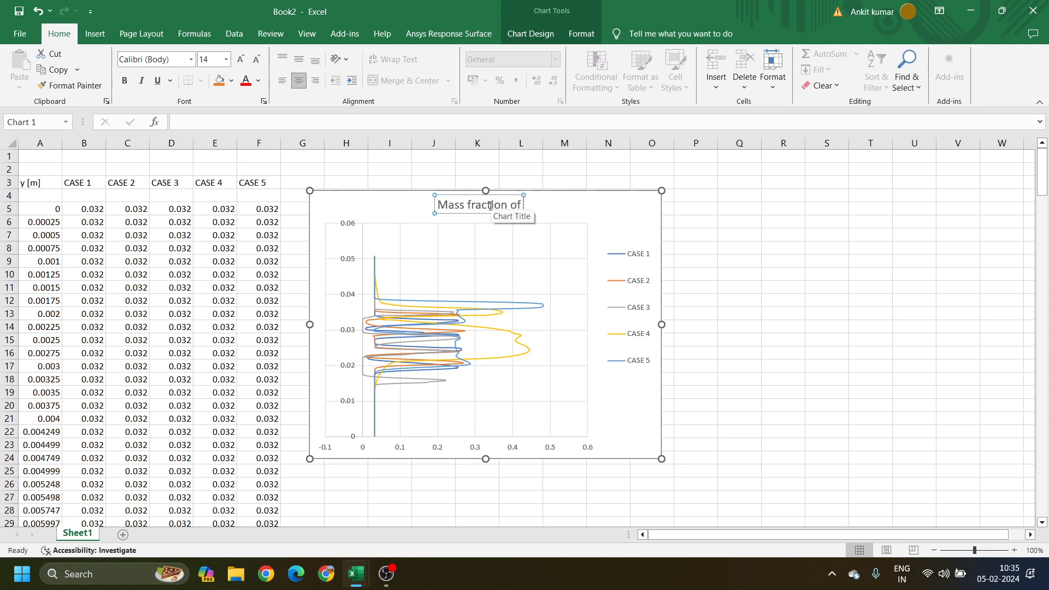
text( h2o)
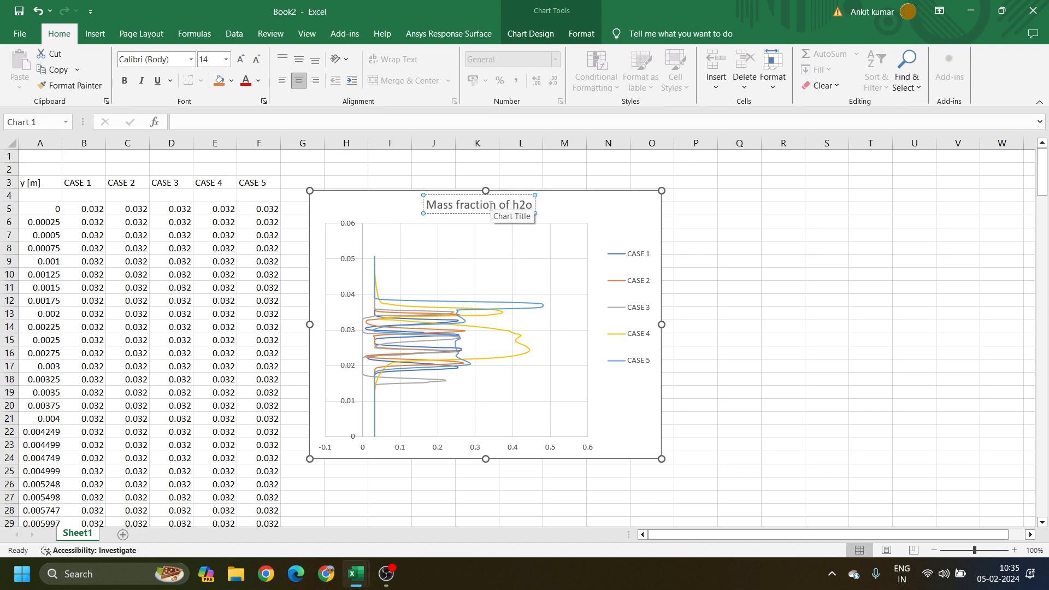
text( variation)
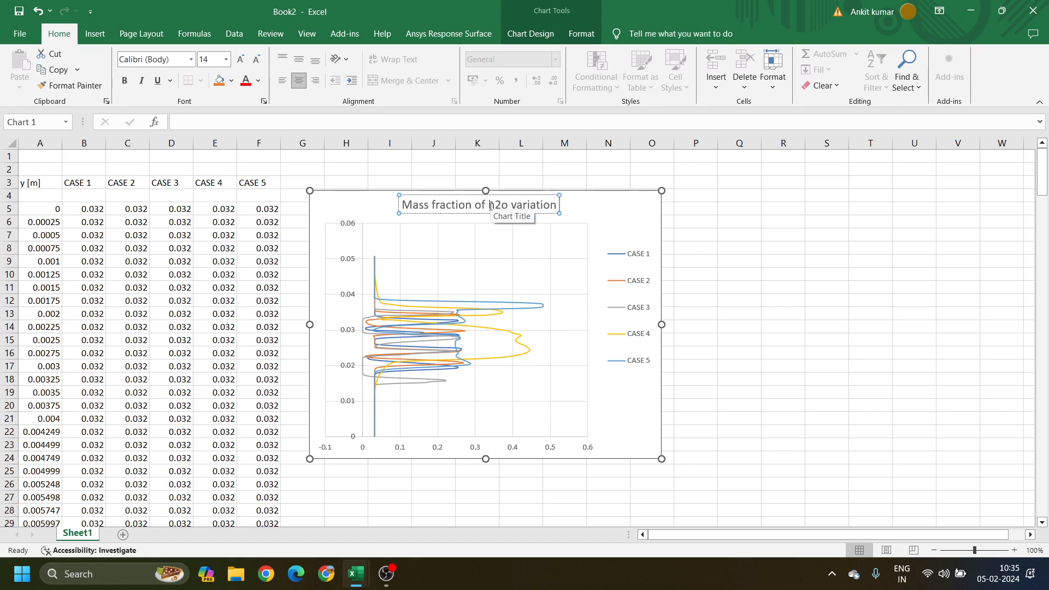
text( in tr)
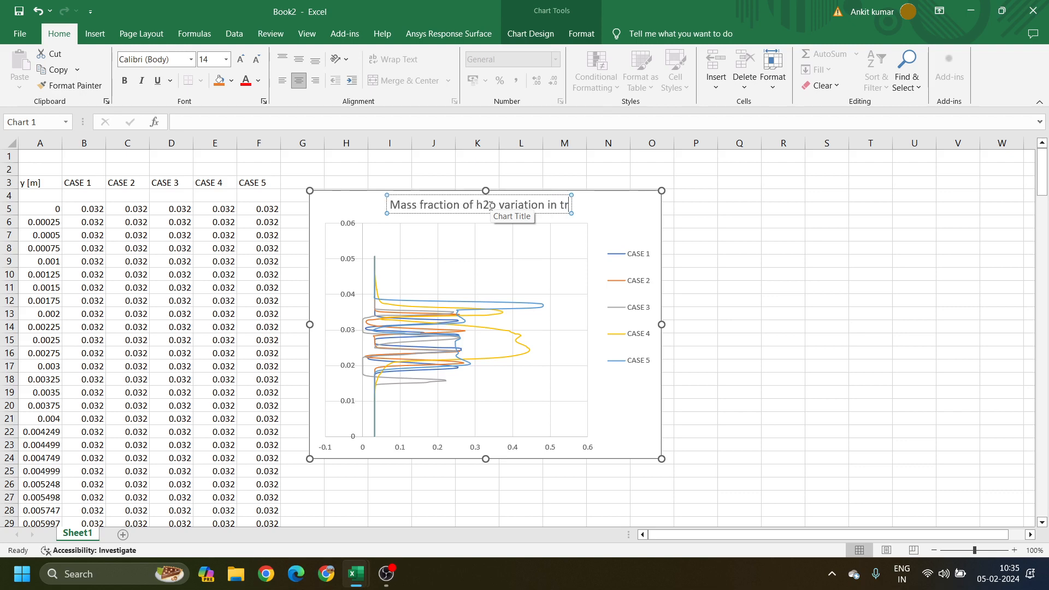
text(ansvers)
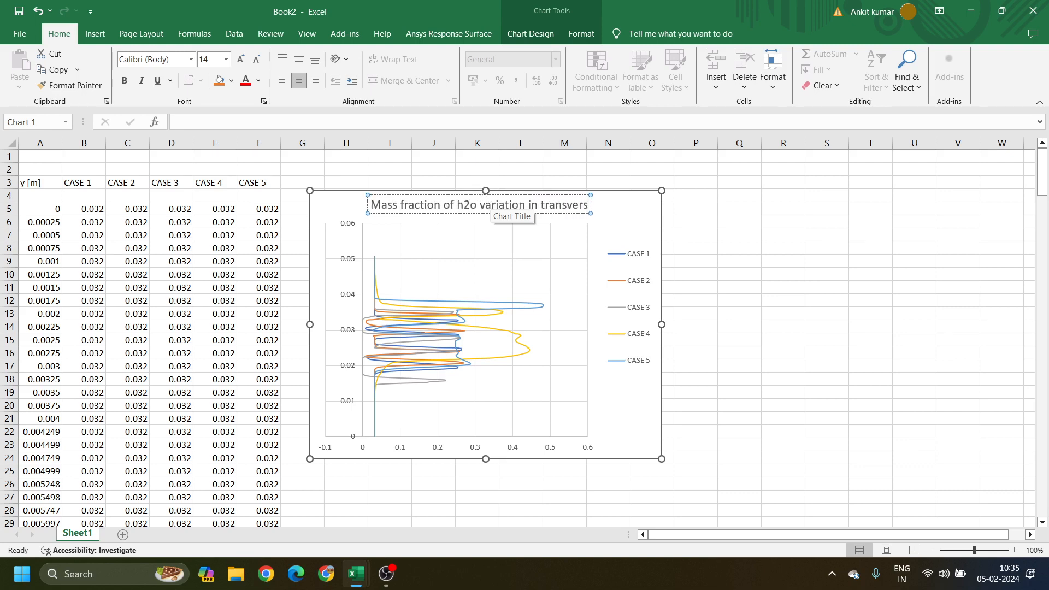
text(e directi)
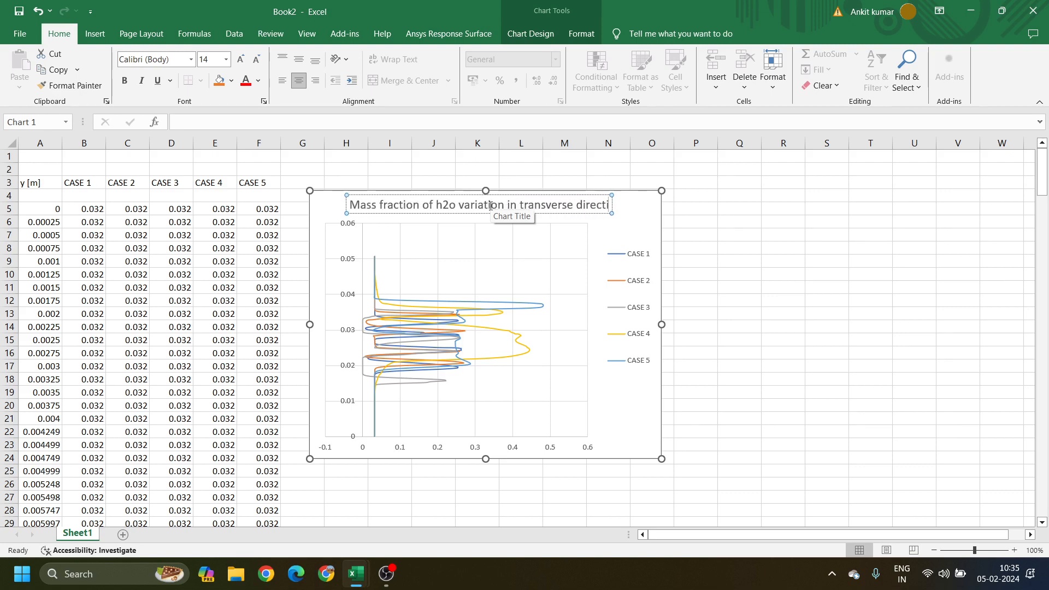
text(on at 1300)
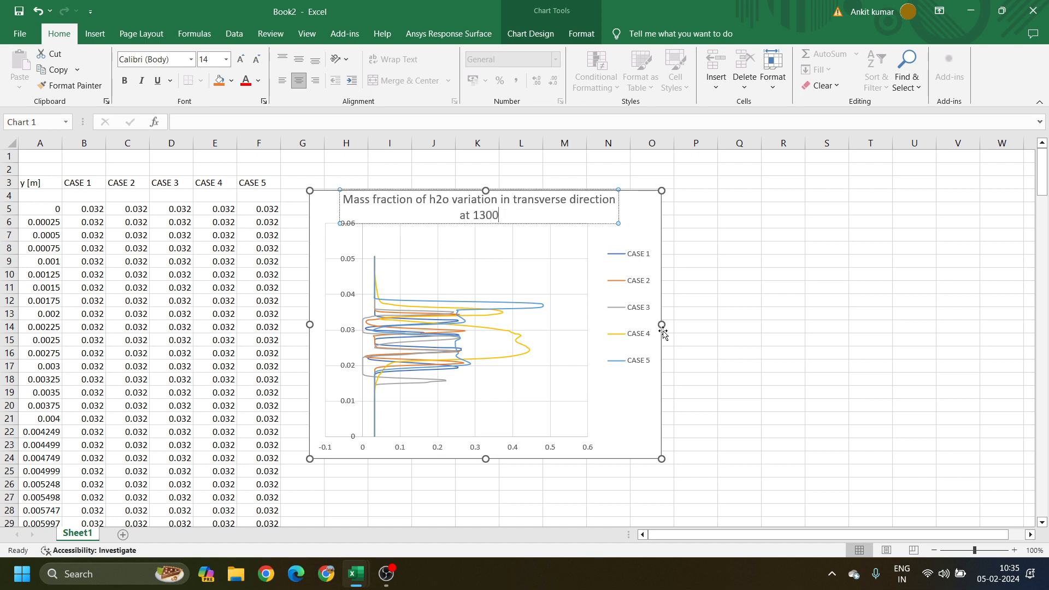
Step: Widen the chart to about column R and reposition its title centrally above the plot area
drag(661, 325, 793, 328)
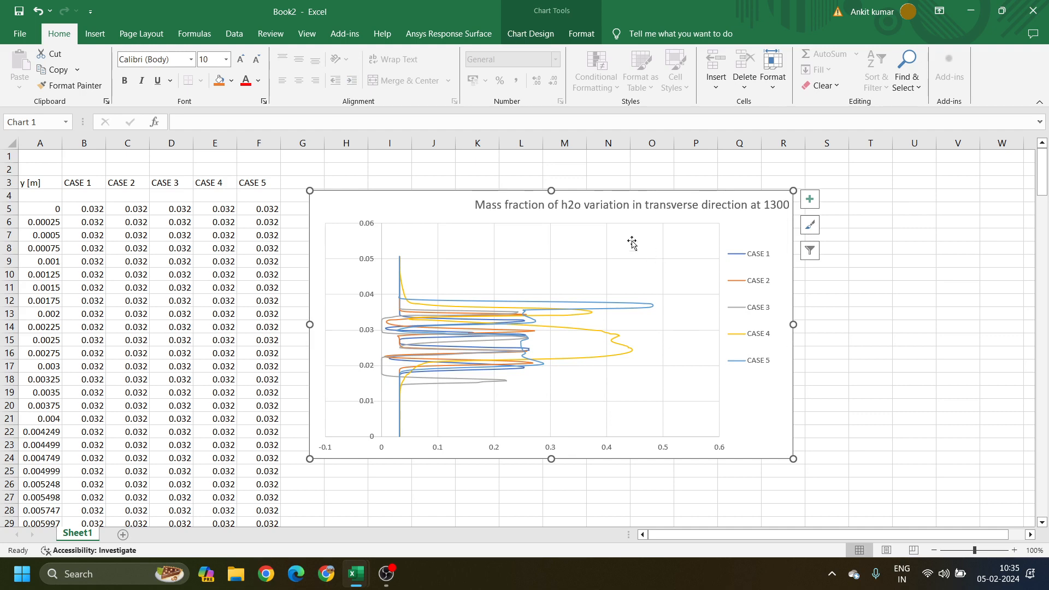
double_click(593, 209)
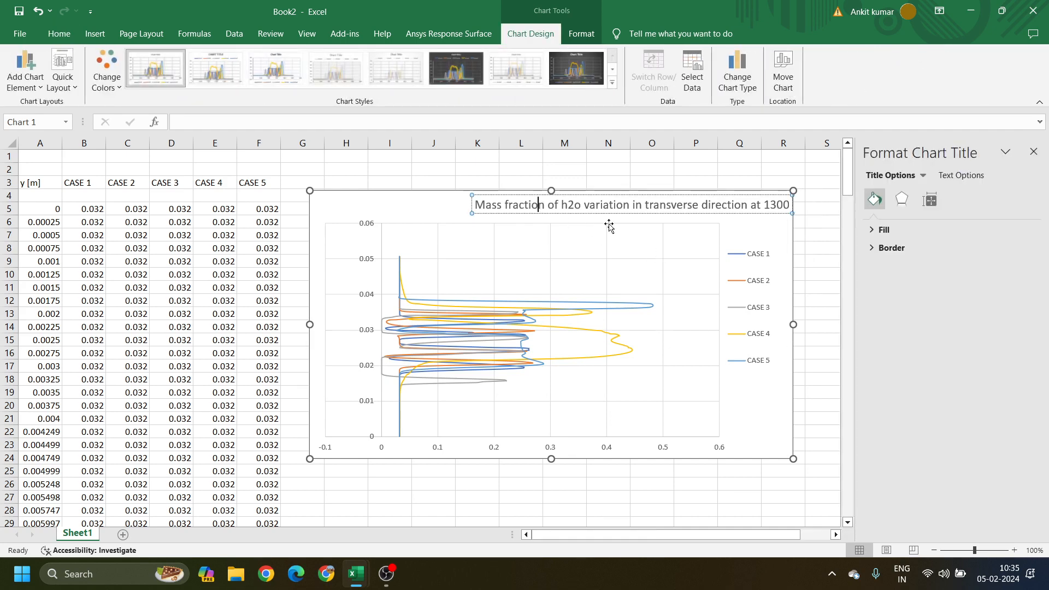
drag(611, 212, 514, 228)
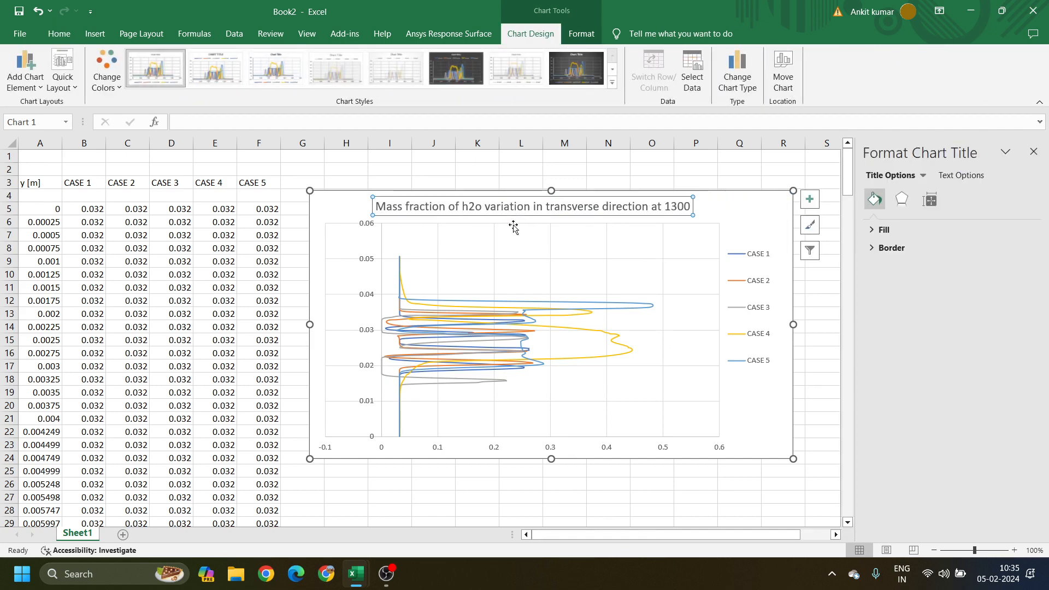
click(1032, 153)
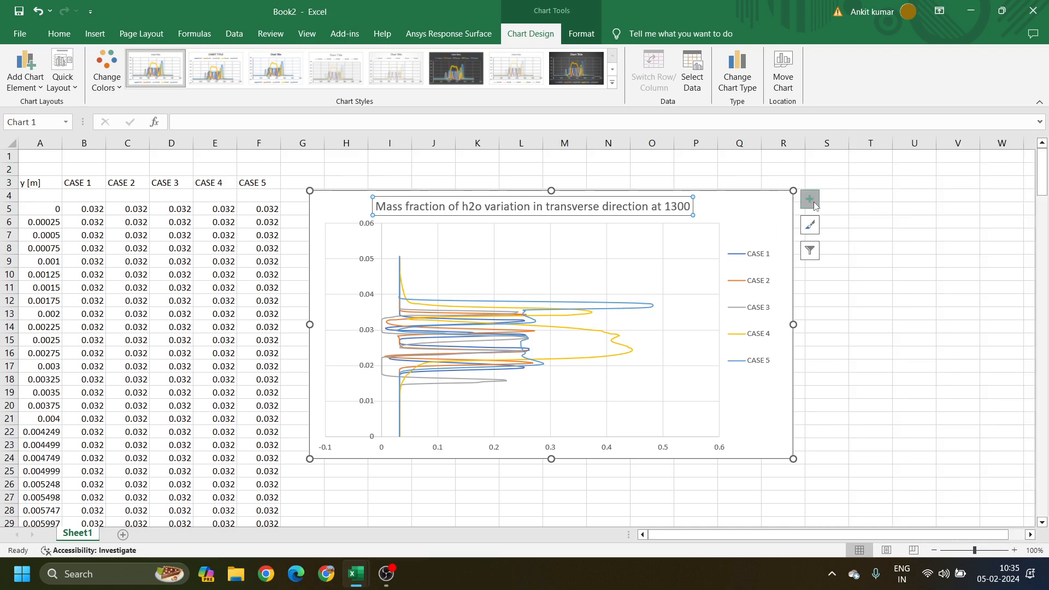
Step: Add axis titles to both axes of the chart
click(810, 199)
click(840, 230)
click(841, 231)
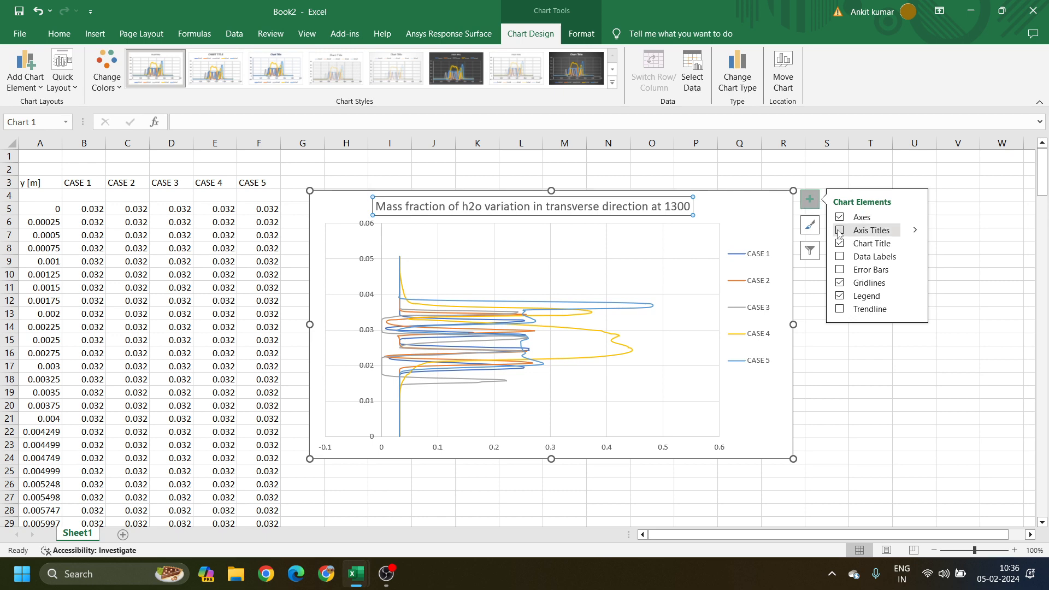
click(841, 233)
click(841, 234)
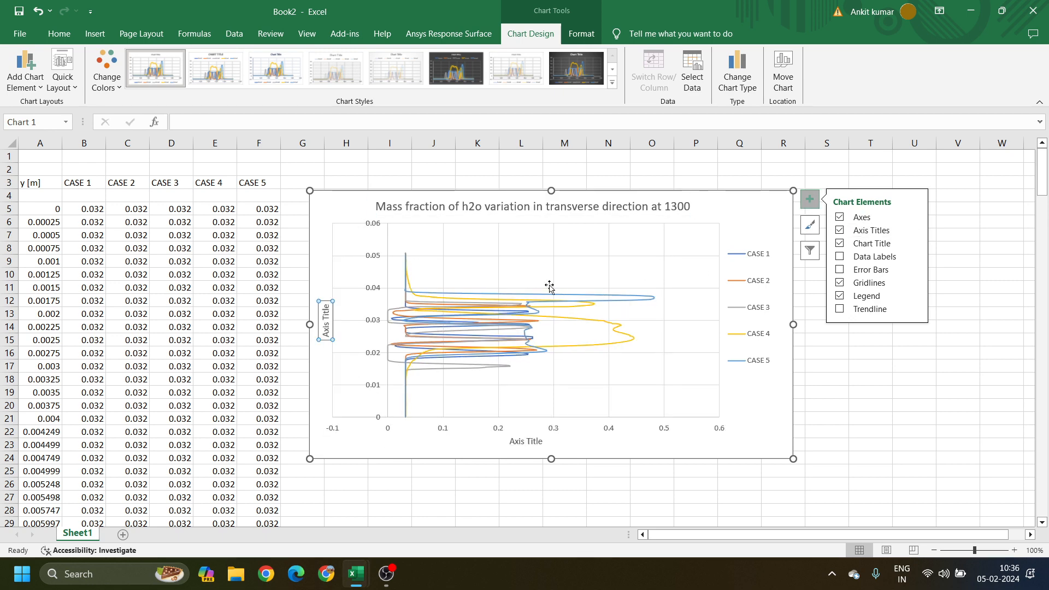
Step: Replace the vertical axis title's placeholder text with "Transverse direction Y[m]"
click(326, 332)
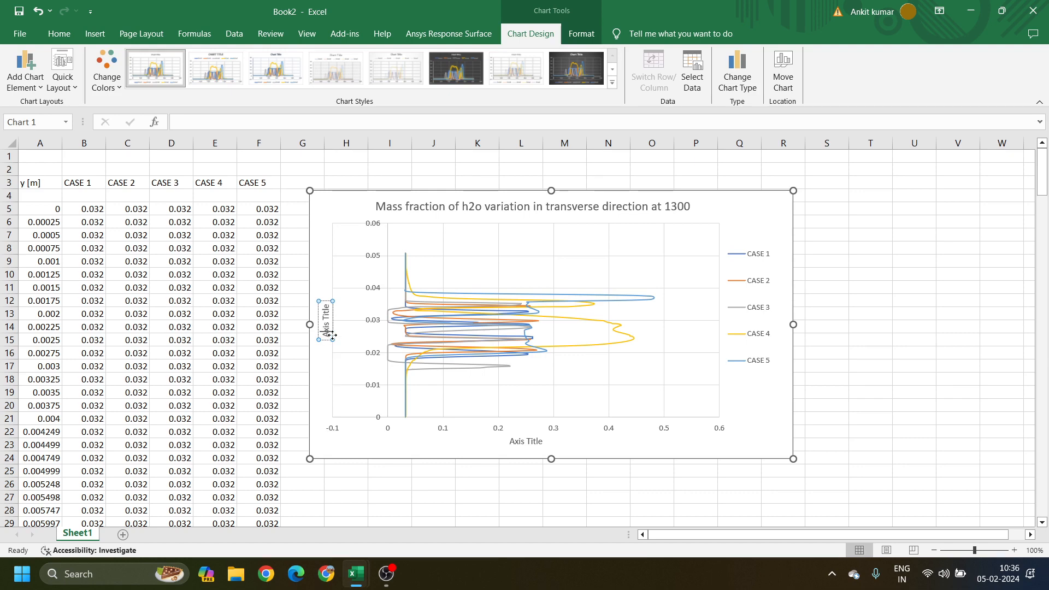
double_click(326, 331)
click(325, 328)
key(ctrl+a)
key(BackSpace)
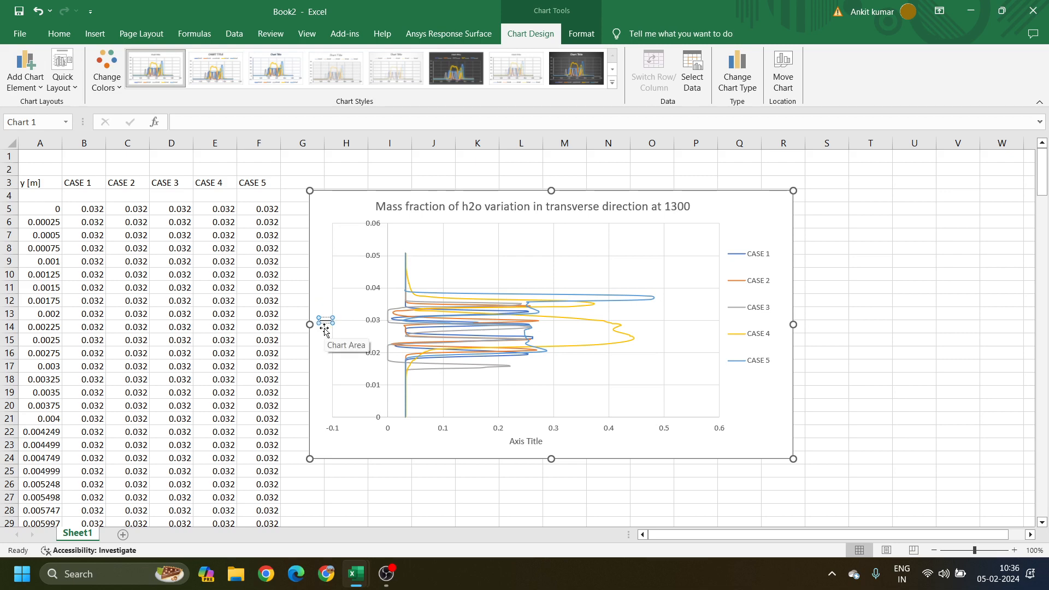
text(Trans)
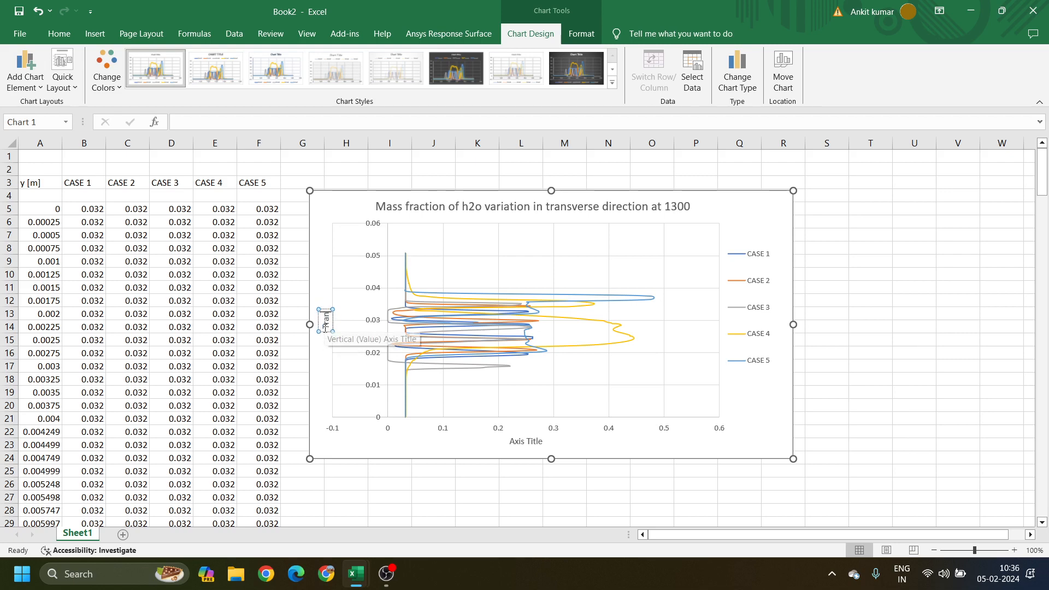
text(verse)
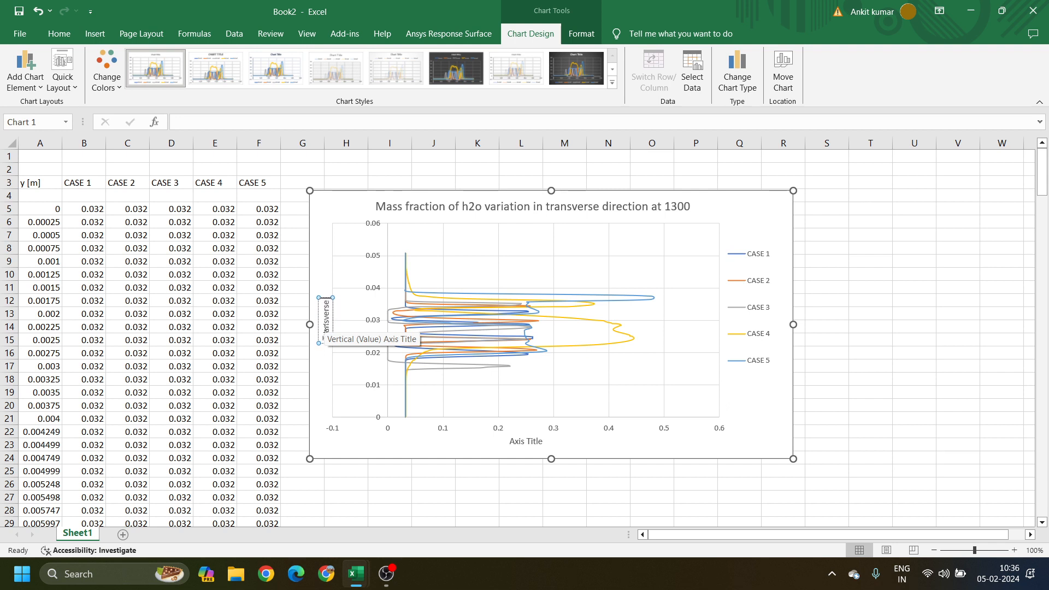
text( direction Y[m])
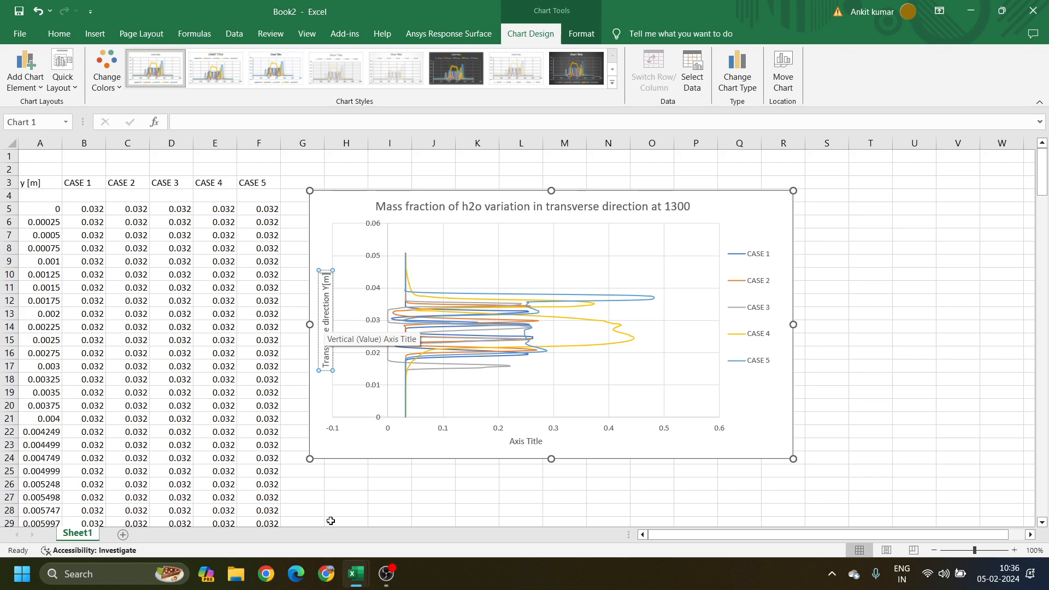
Step: Replace the horizontal axis title's placeholder text with "Mass fraction of h2o"
click(519, 444)
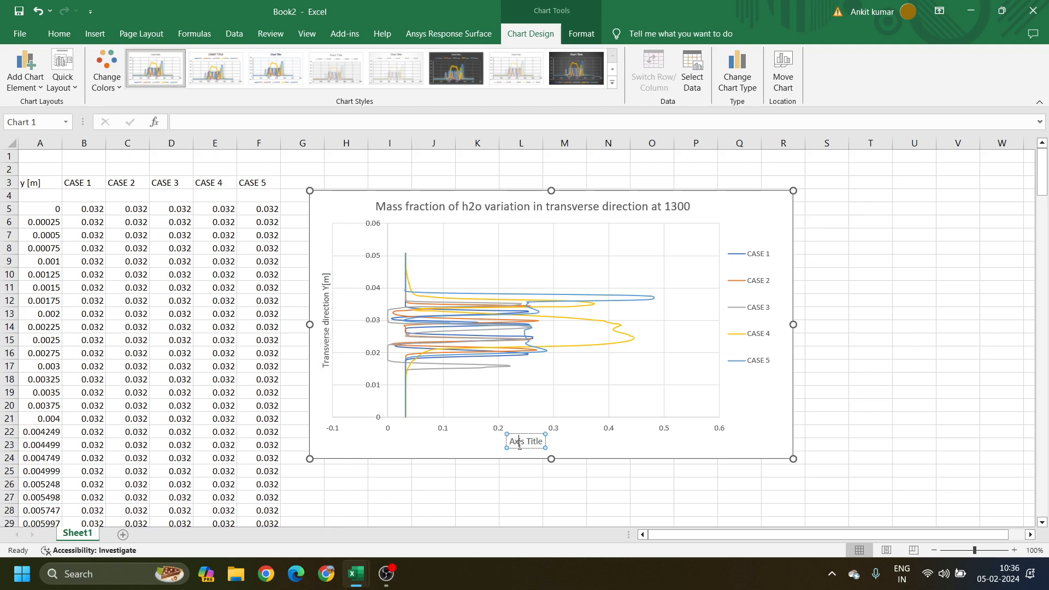
triple_click(519, 443)
text(M)
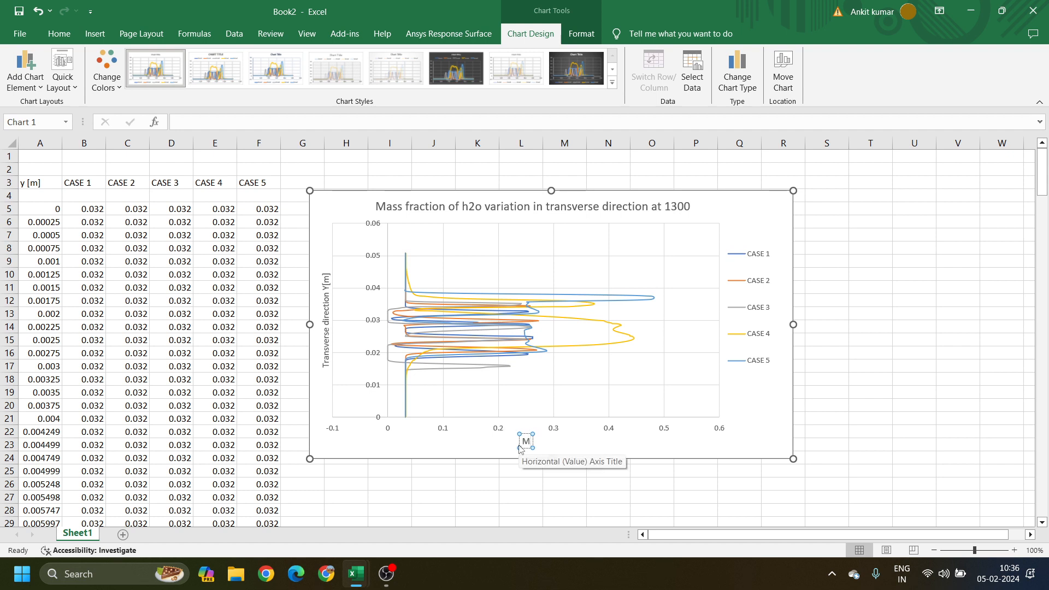
text(ass f)
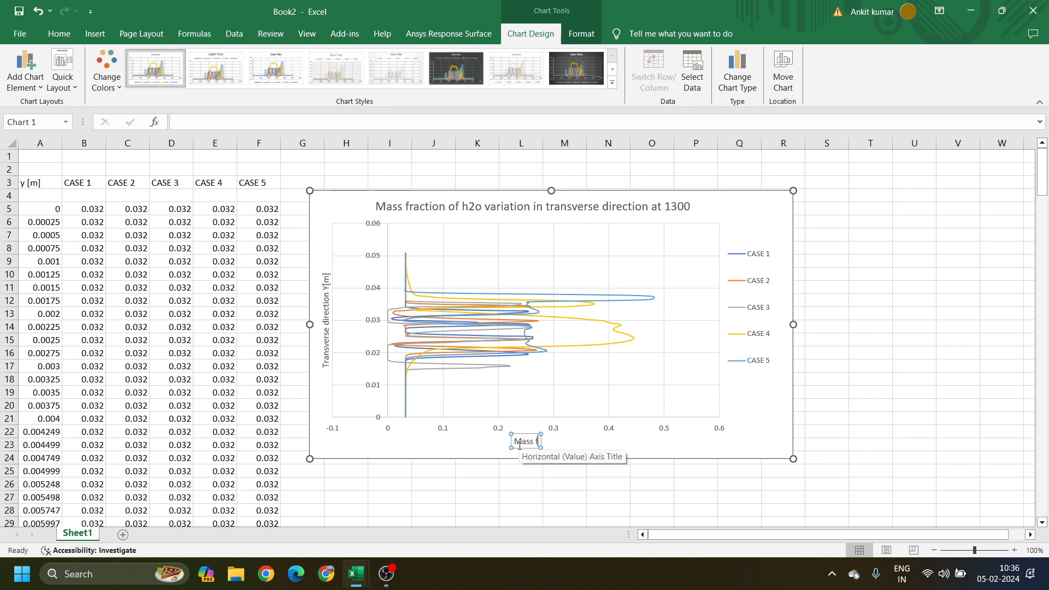
text(raction of h2o)
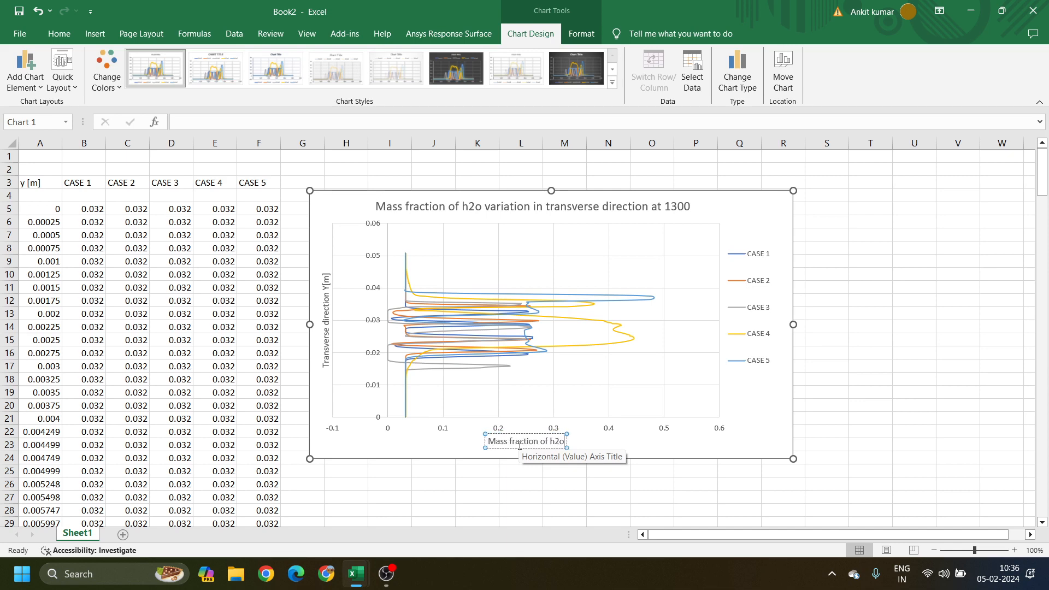
Step: Enlarge the chart slightly in width and height, and move it up so its upper edge sits at about row 2
click(763, 449)
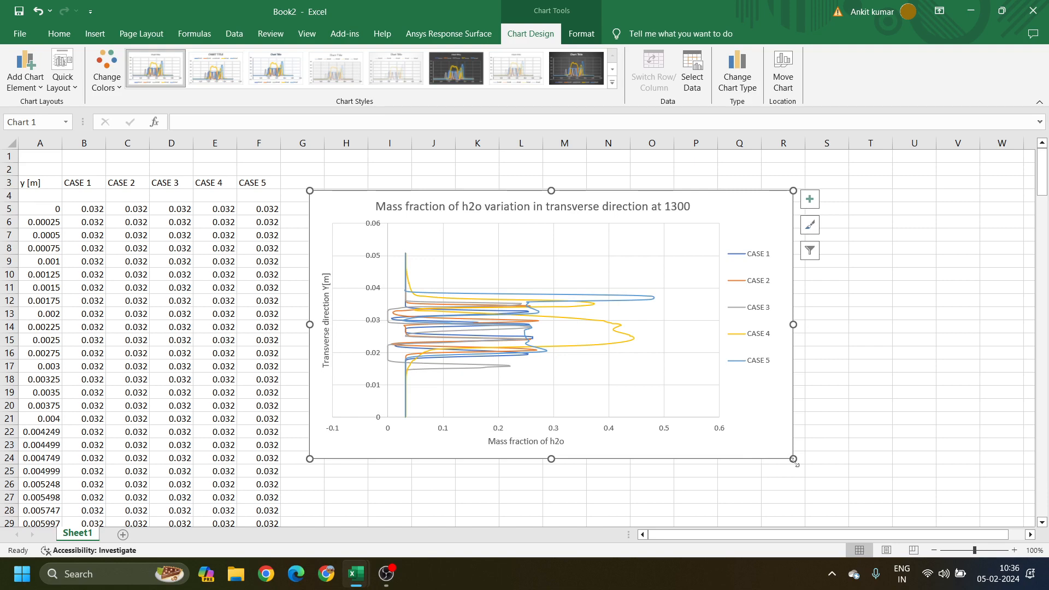
drag(791, 455, 811, 492)
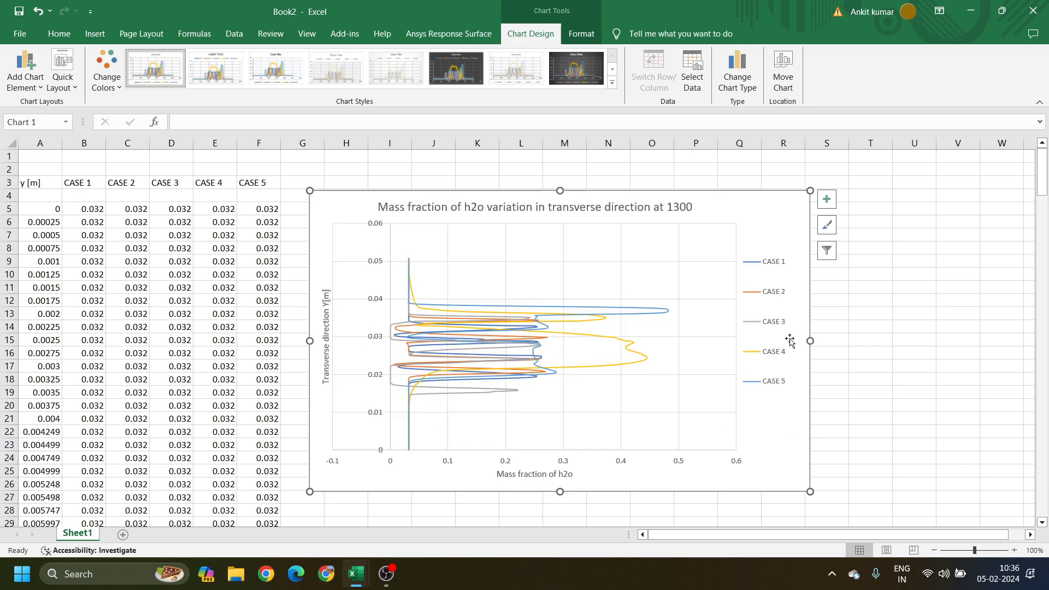
drag(770, 226, 767, 198)
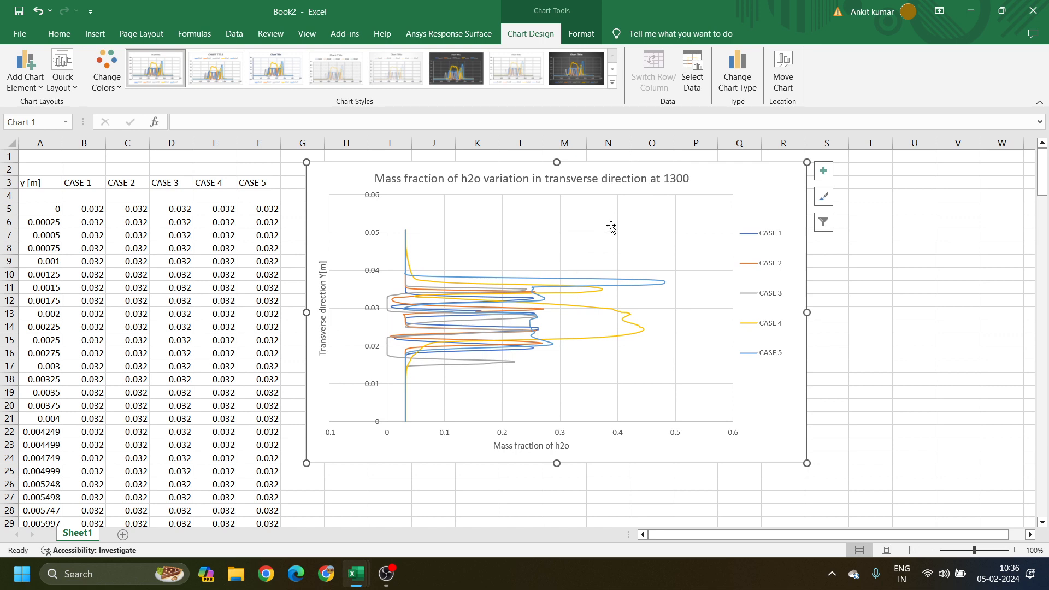
Step: Correct the distance at the end of the chart title to "130mm"
click(683, 179)
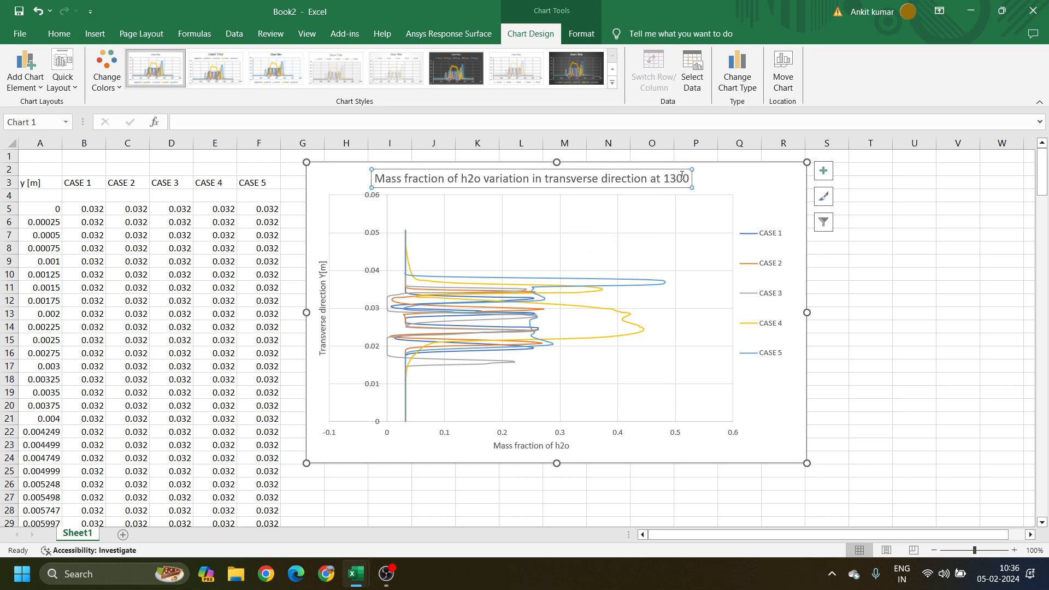
double_click(683, 179)
click(683, 179)
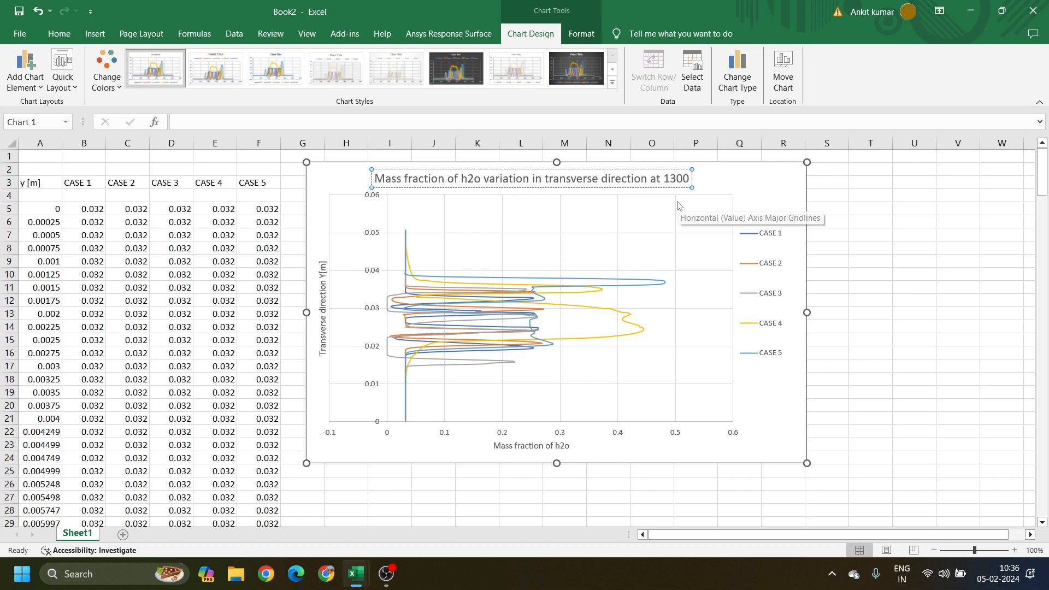
key(BackSpace)
text(mm)
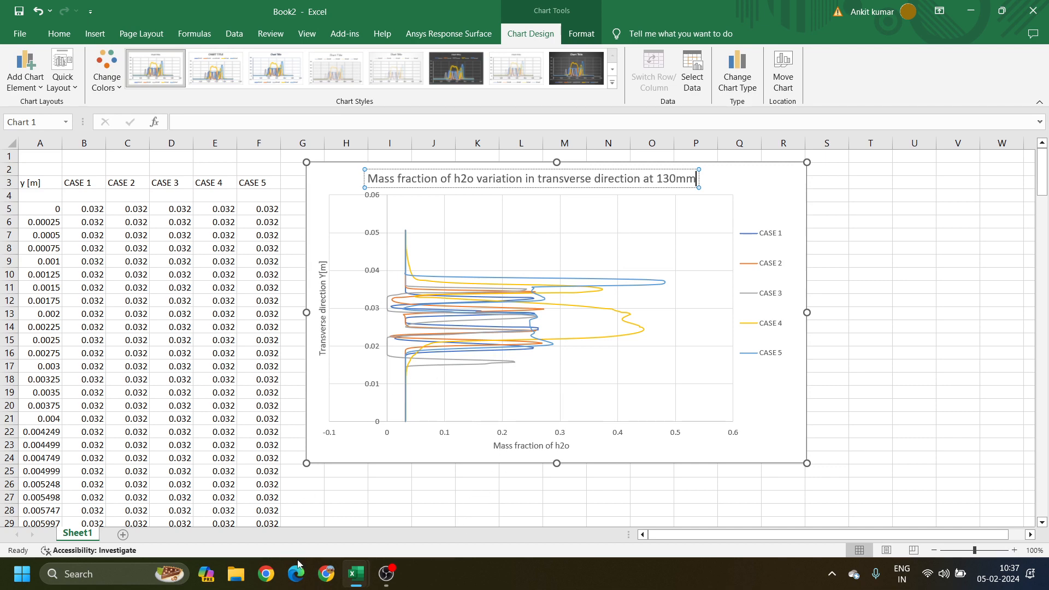
click(386, 573)
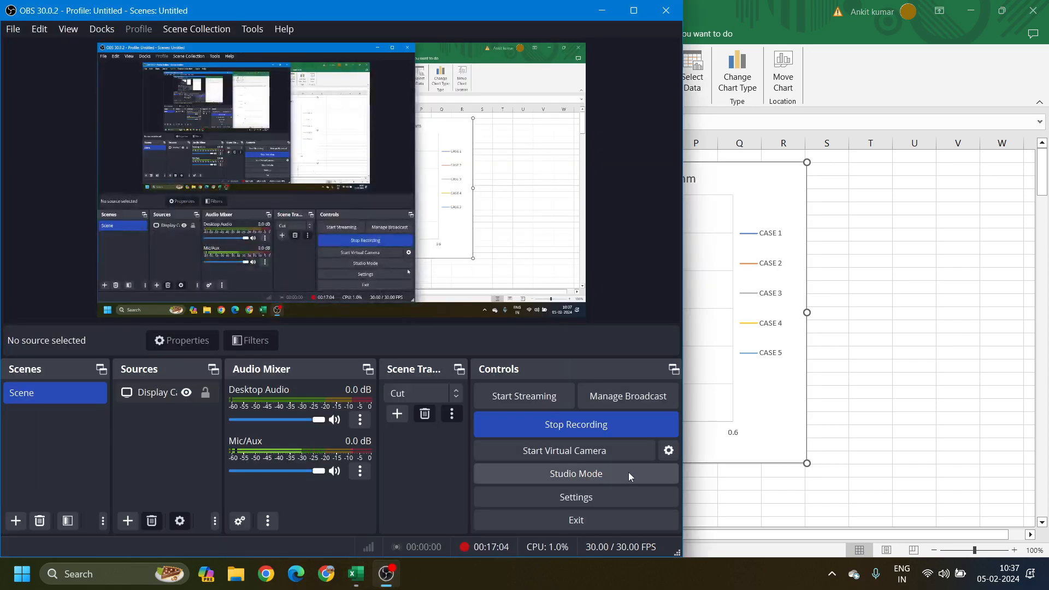